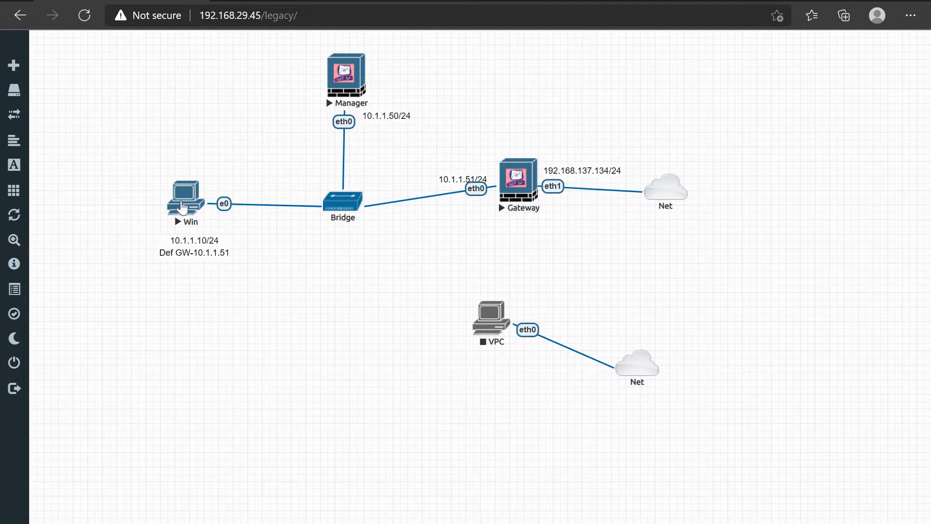
Open the Win node's HTML5 console from the EVE-NG Check Point topology.
left_click(183, 208)
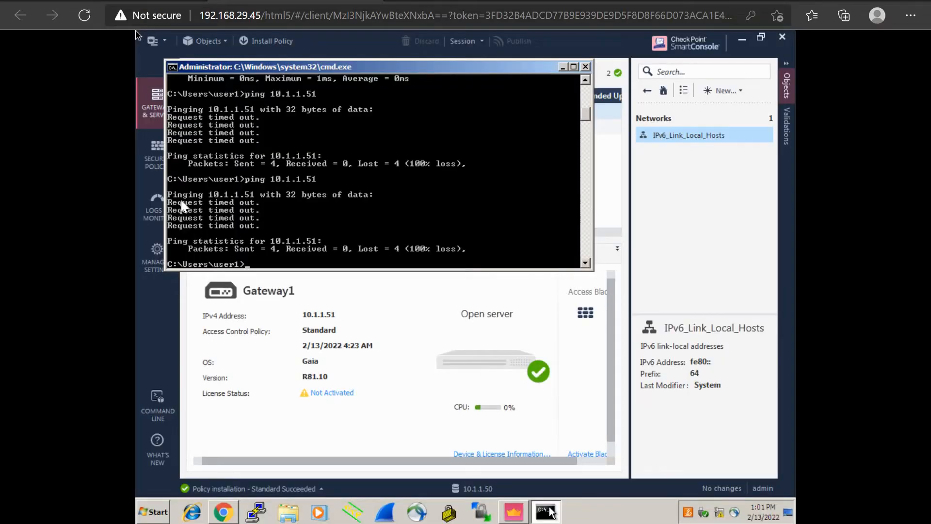
Close the cmd.exe window with the timed-out 10.1.1.51 pings to reveal Gateways & Servers.
left_click(585, 66)
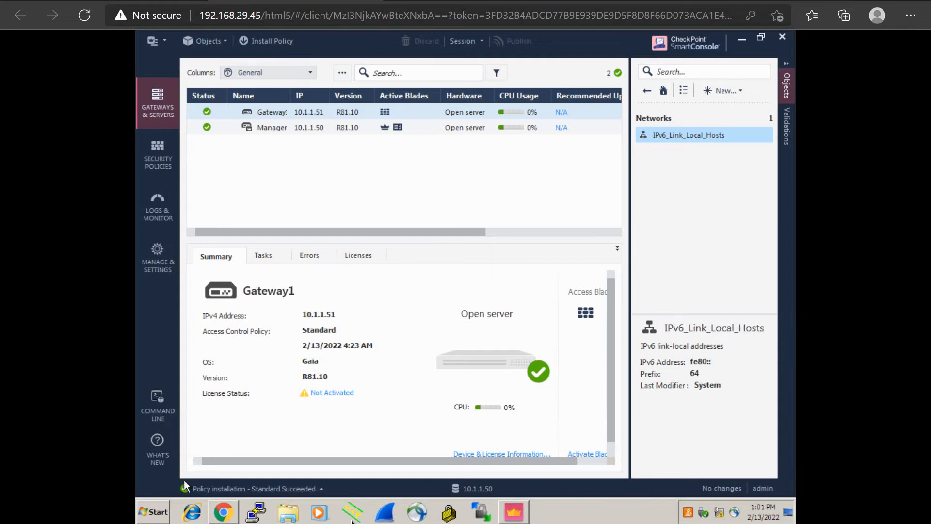
Launch a command prompt and ping the manager at 10.1.1.50.
left_click(152, 511)
type("cmd")
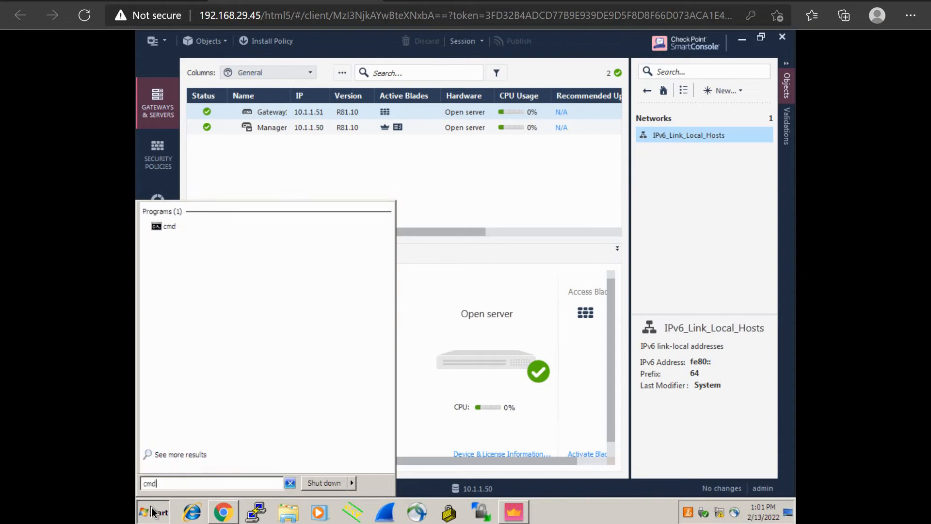
key("Return")
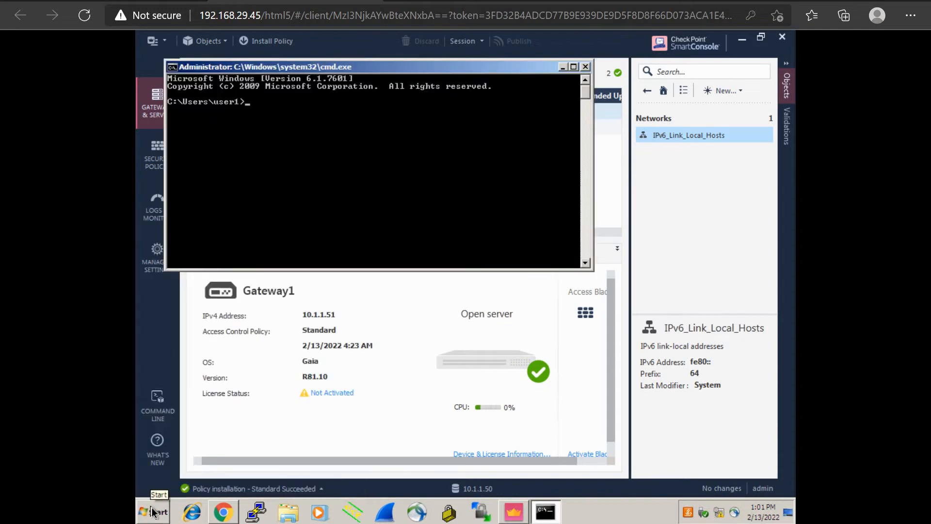
type("ping 10.1.1.50")
key("Return")
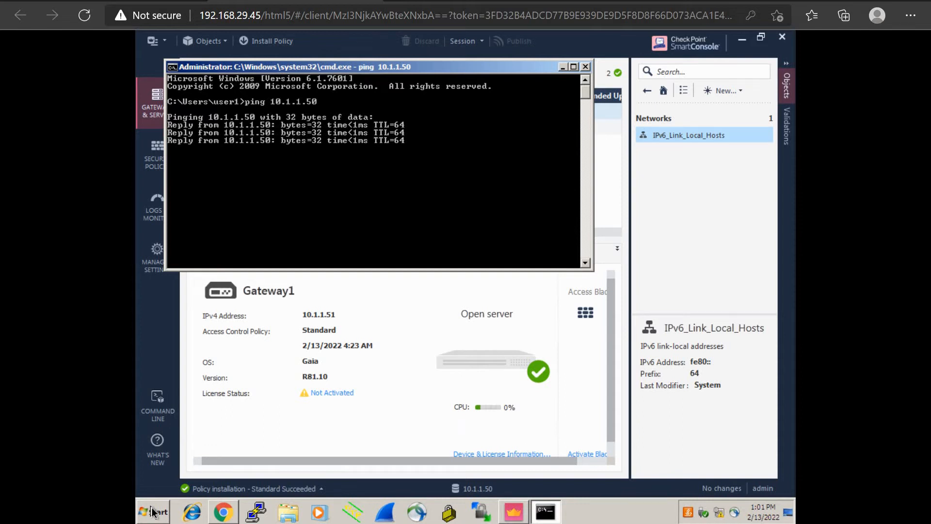
Ping the gateway at 10.1.1.51 by editing the previous command.
key("Up")
key("BackSpace")
type("1")
key("Return")
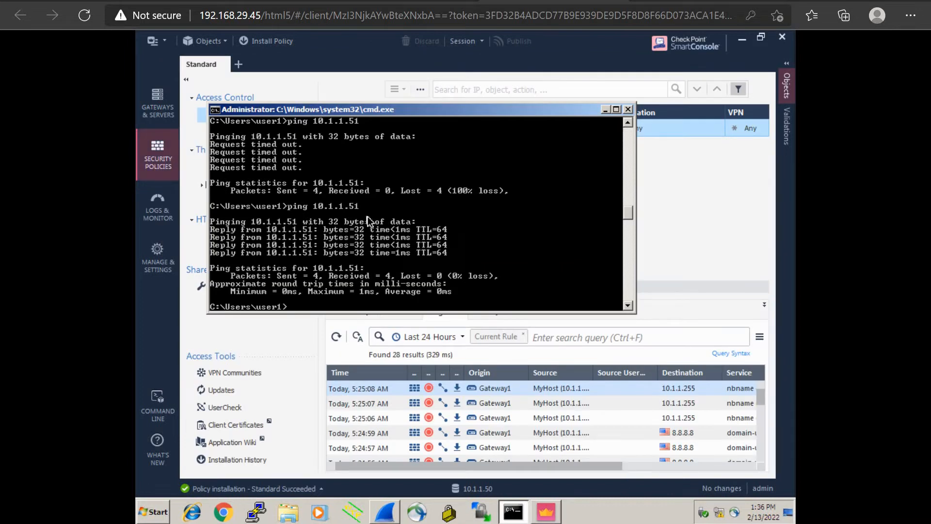
Scroll the SmartConsole rule table to review the Cleanup rule's Any/Any, Accept and Log columns.
left_click(675, 204)
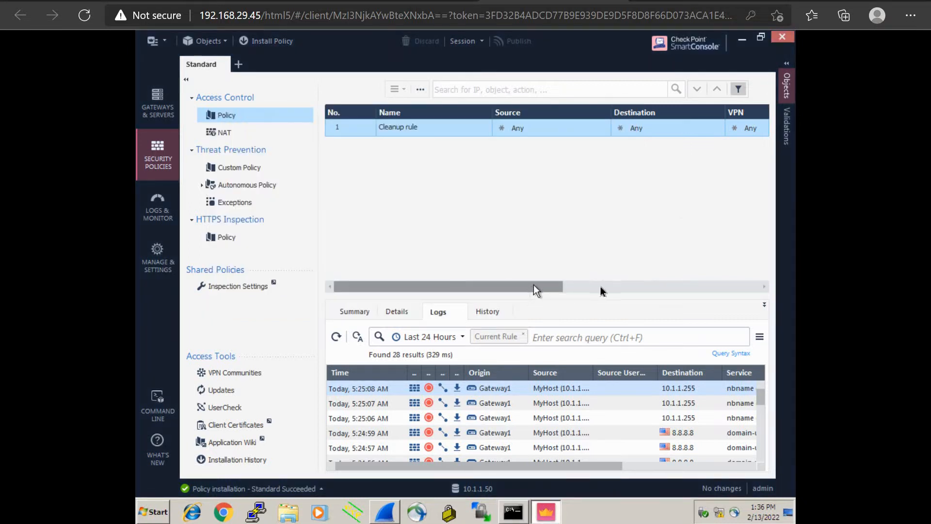
left_click_drag(533, 286, 682, 286)
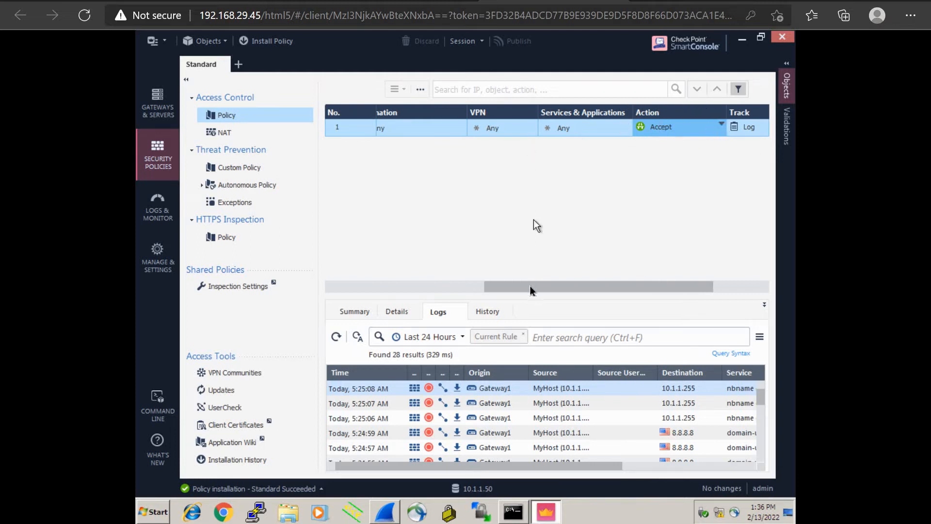
left_click_drag(530, 287, 371, 283)
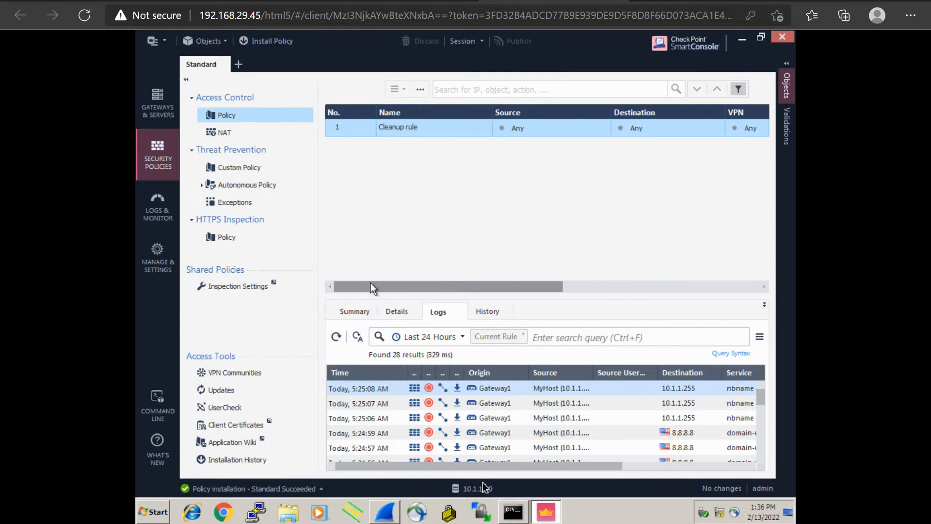
Rerun the ping to gateway 10.1.1.51, return to SmartConsole, then open the web browser.
left_click(516, 512)
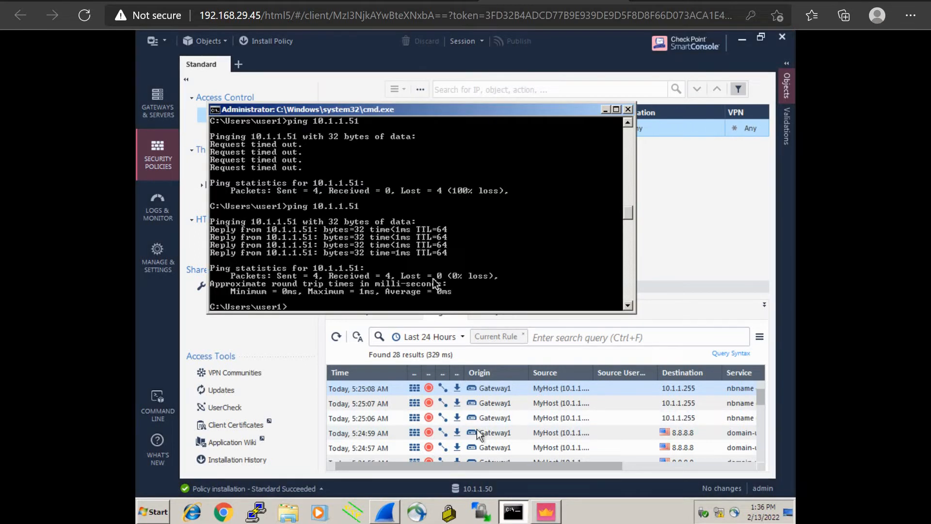
key("Return")
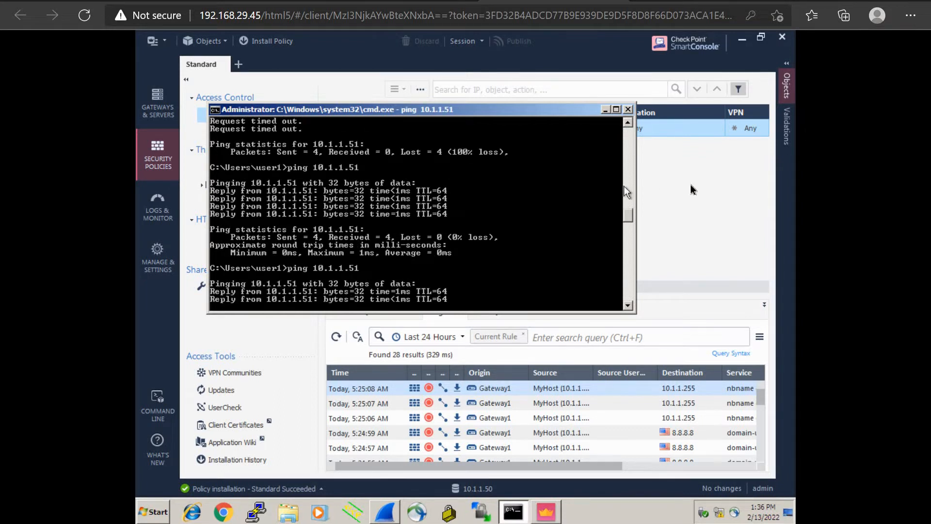
left_click(690, 186)
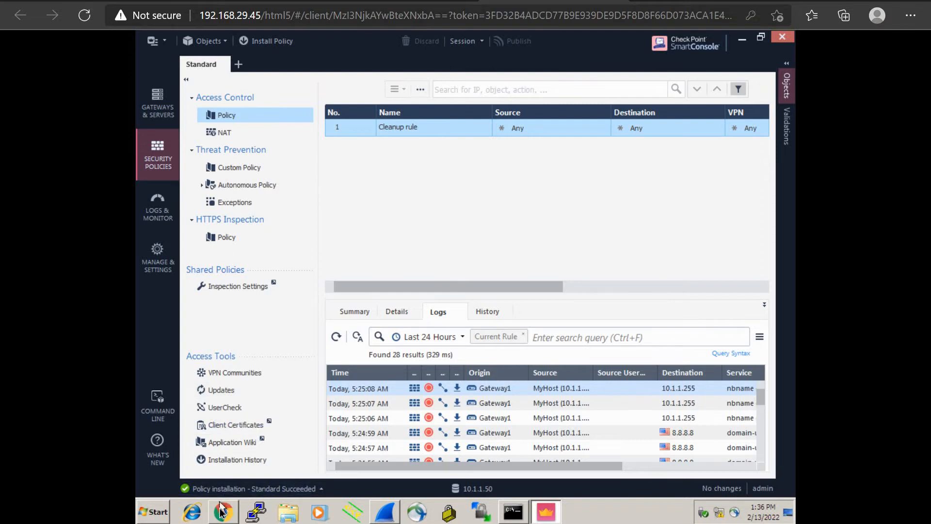
left_click(279, 238)
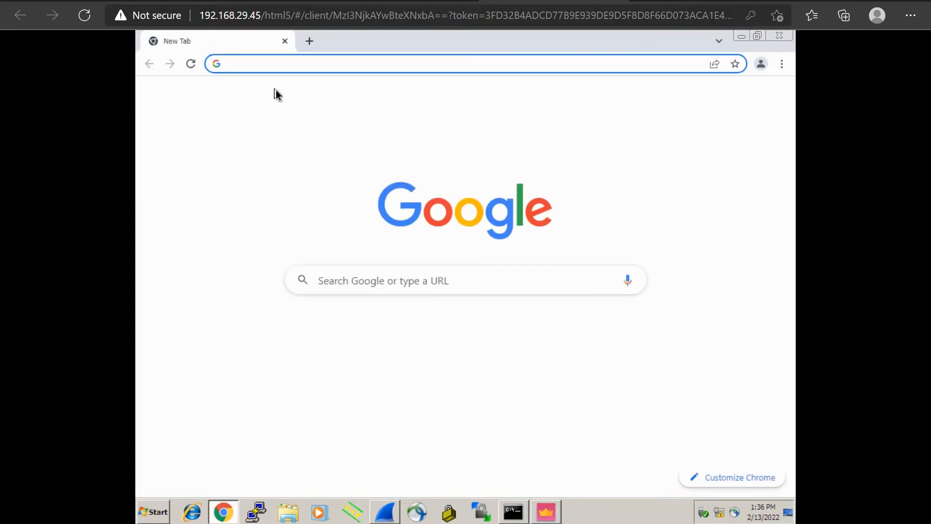
type("10")
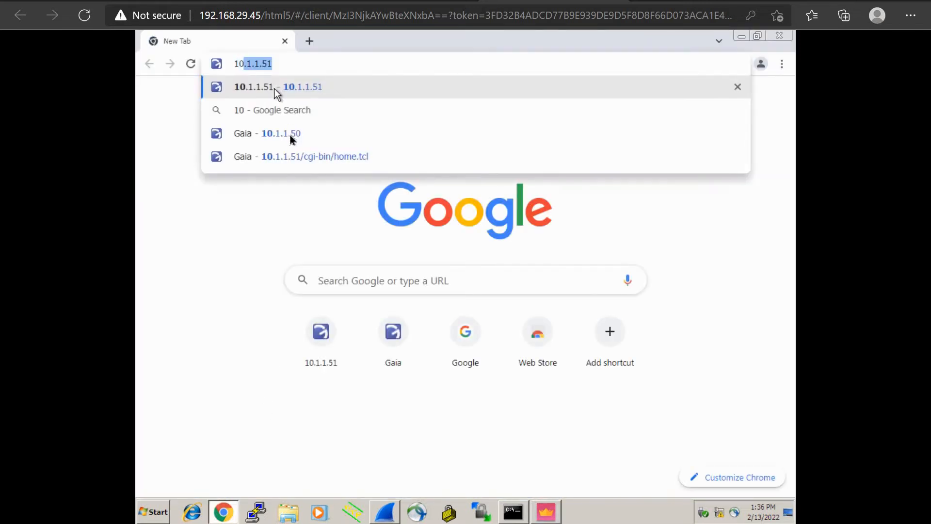
left_click(290, 134)
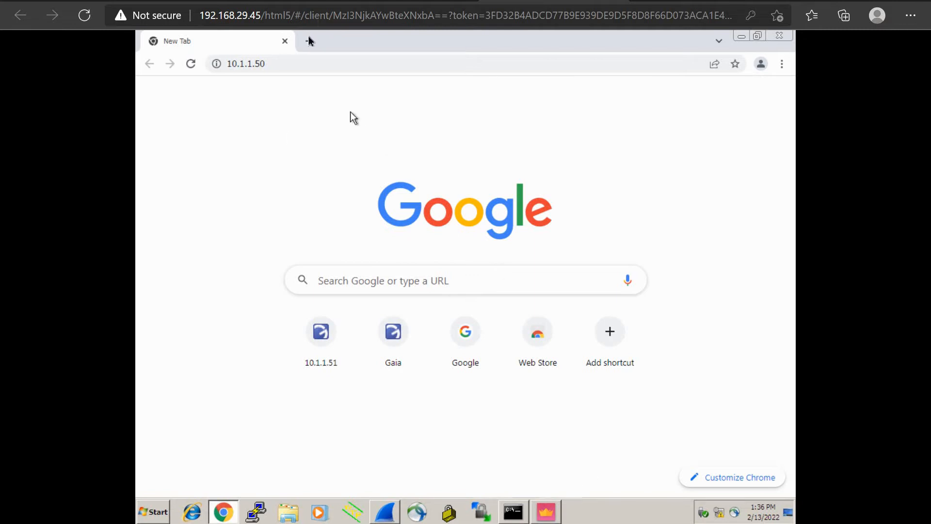
left_click(307, 63)
left_click(306, 64)
key("BackSpace")
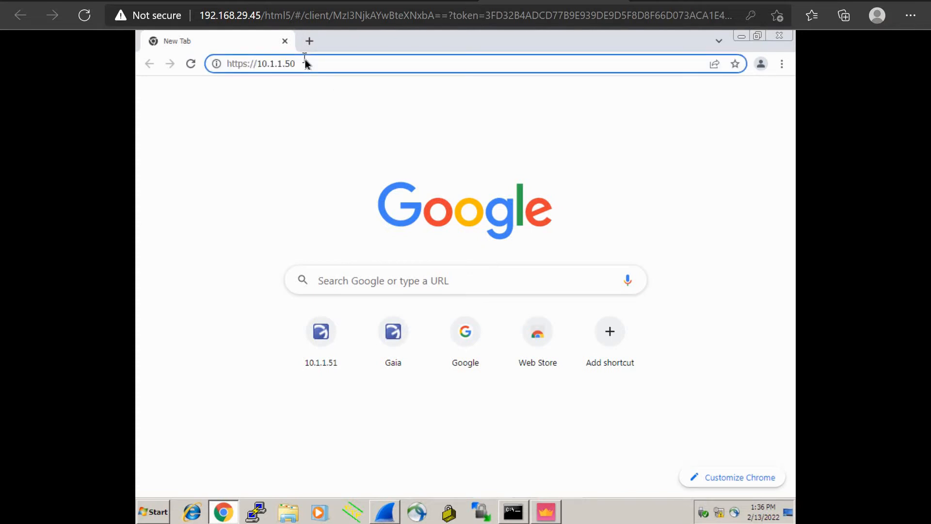
type("1")
key("Return")
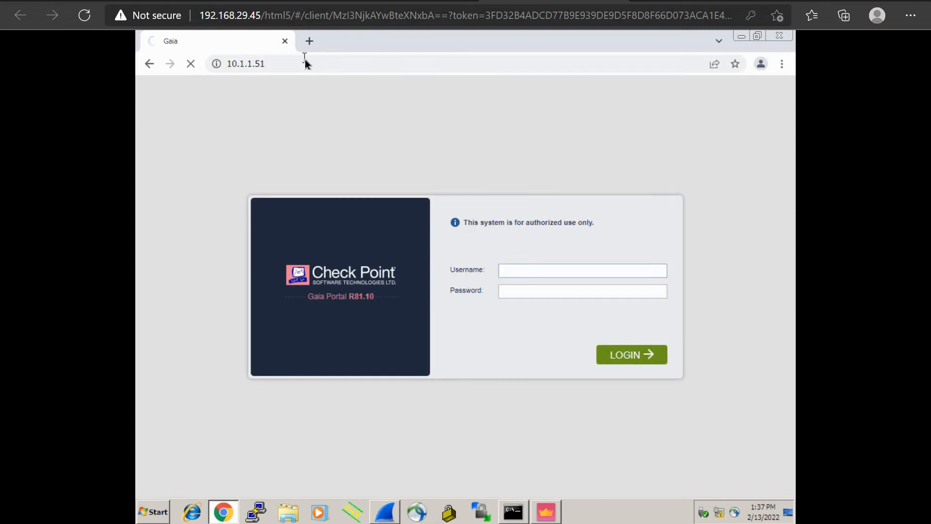
Log into the Gaia Portal as admin with the account password, then return to SmartConsole.
left_click(522, 272)
type("admin")
key("Tab")
type("••••••••")
key("Return")
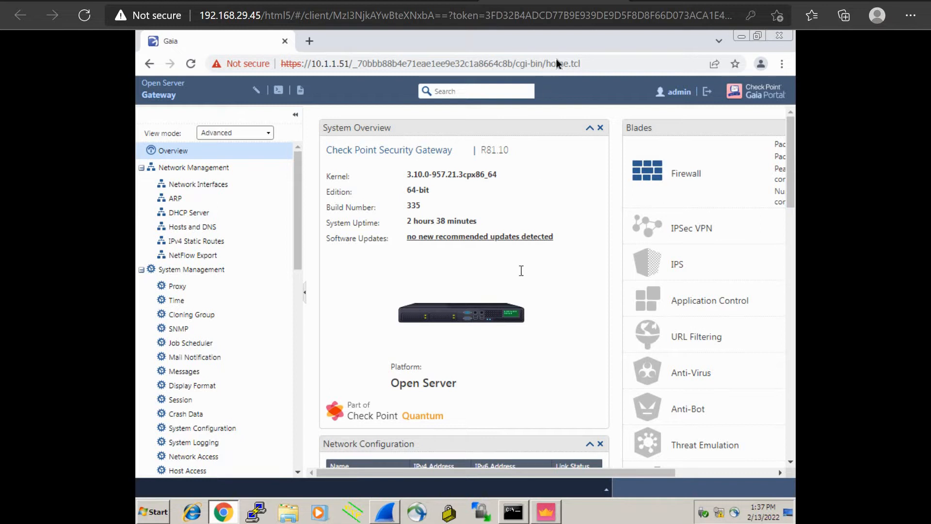
left_click(546, 511)
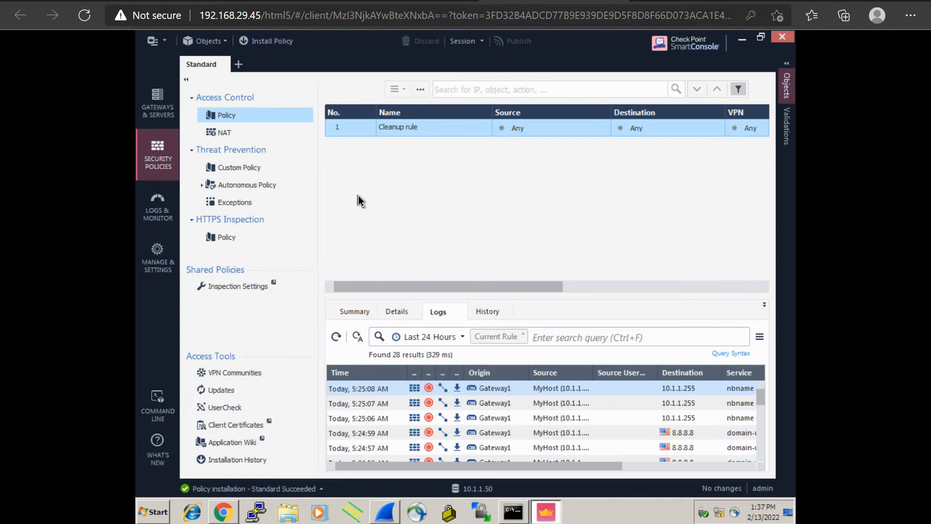
left_click(788, 100)
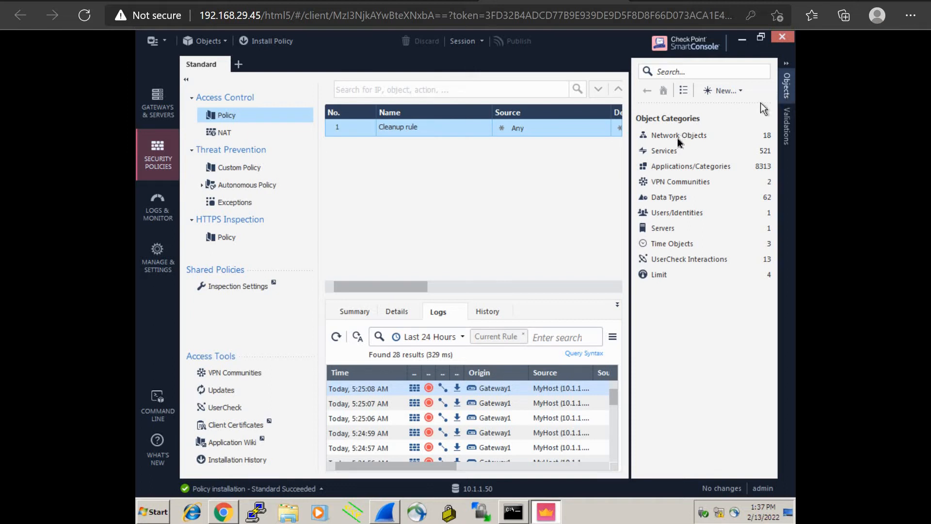
left_click(724, 141)
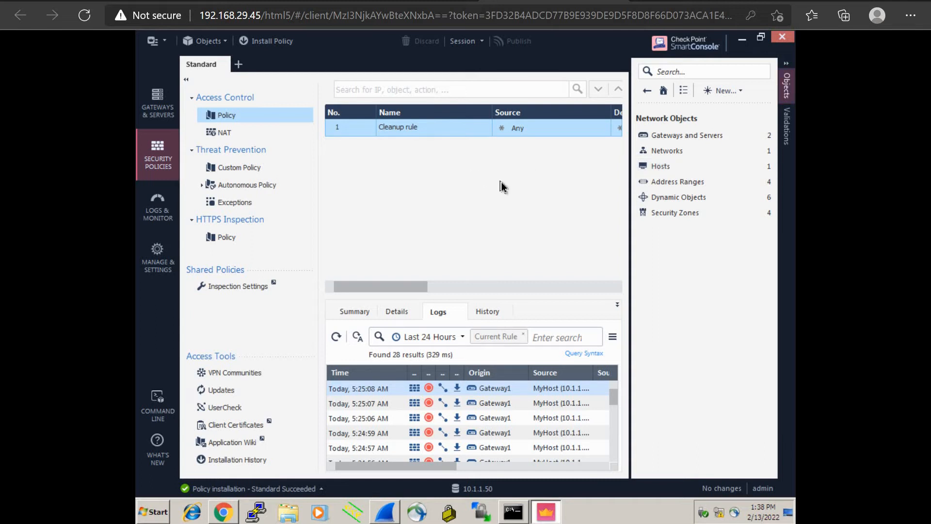
left_click(647, 93)
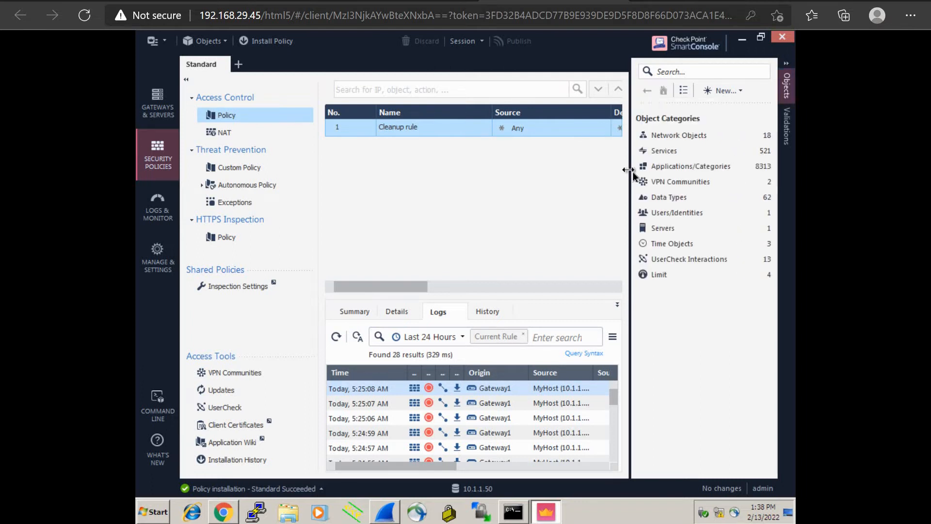
left_click_drag(631, 170, 792, 170)
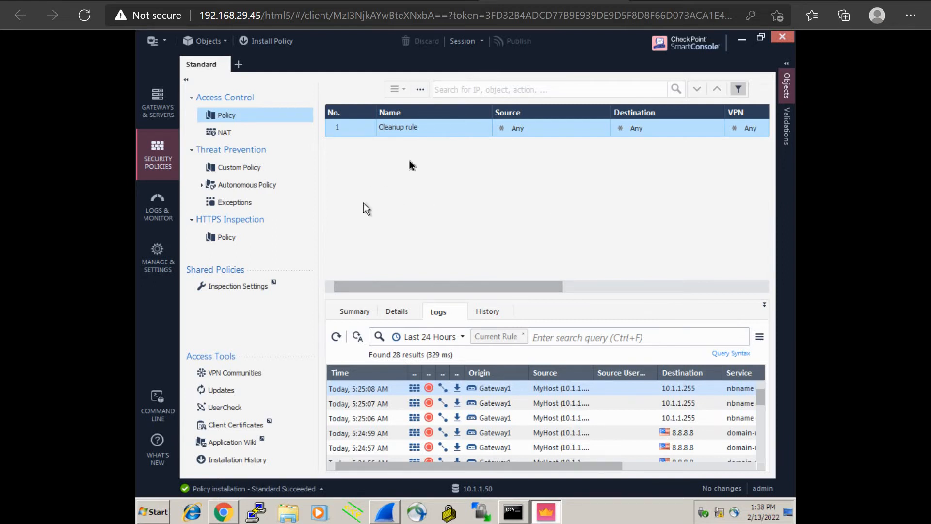
Insert an empty rule above the Cleanup rule from the rule table's ... menu.
left_click(420, 90)
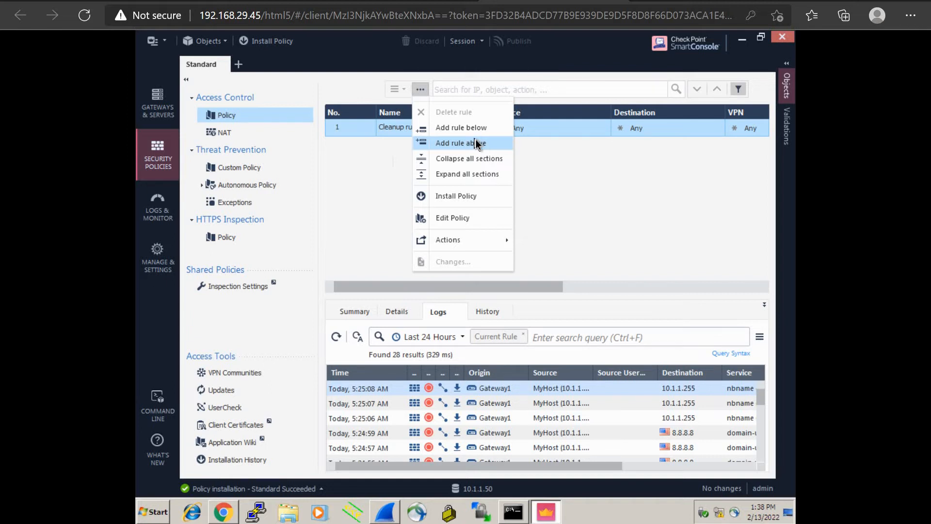
left_click(475, 143)
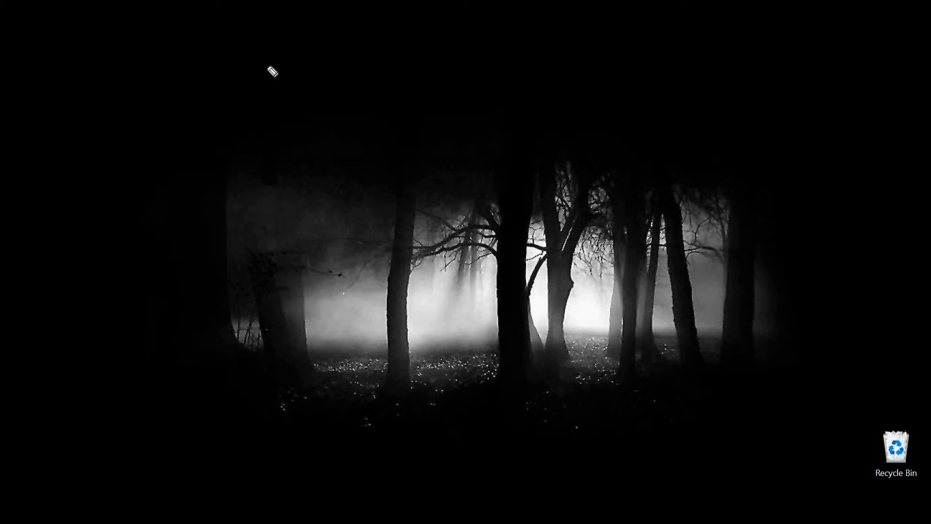
Draw an arrow and handwrite the address 192.168.1.5.
left_click_drag(259, 64, 312, 65)
mouse_move(466, 40)
left_mouse_down()
mouse_move(463, 56)
mouse_move(478, 46)
mouse_move(488, 55)
left_mouse_up()
left_click(492, 48)
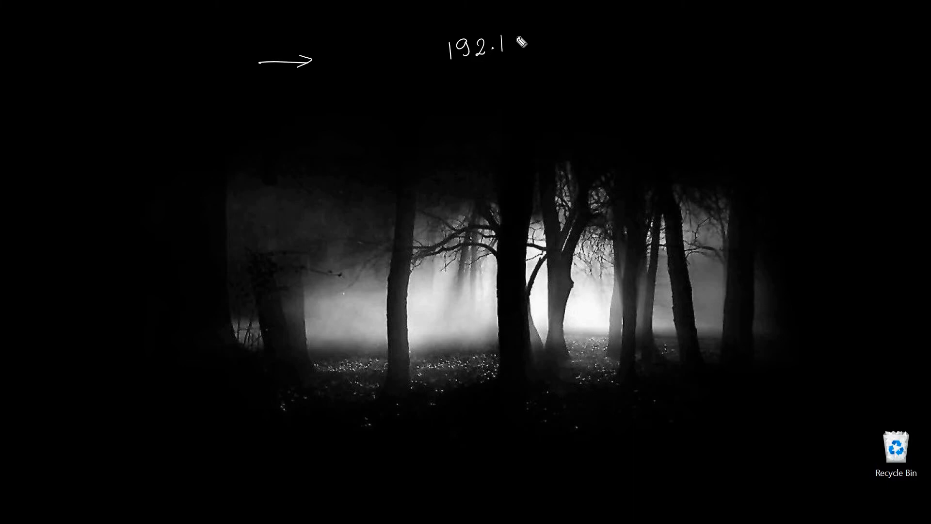
mouse_move(517, 37)
left_mouse_down()
mouse_move(513, 52)
mouse_move(528, 37)
mouse_move(571, 49)
mouse_move(582, 34)
mouse_move(724, 41)
mouse_move(726, 49)
left_mouse_up()
left_click(539, 46)
left_click(559, 42)
Handwrite Accept(Allow) after the address and underline Accept.
left_click_drag(715, 46, 735, 49)
mouse_move(740, 43)
left_mouse_down()
mouse_move(752, 34)
mouse_move(753, 58)
left_mouse_up()
mouse_move(754, 43)
left_mouse_down()
mouse_move(770, 49)
mouse_move(778, 38)
left_mouse_up()
mouse_move(781, 36)
left_mouse_down()
mouse_move(777, 50)
mouse_move(798, 43)
left_mouse_up()
left_click_drag(808, 34, 806, 48)
mouse_move(812, 31)
left_mouse_down()
mouse_move(811, 48)
mouse_move(817, 40)
left_mouse_up()
mouse_move(824, 38)
left_mouse_down()
mouse_move(839, 37)
mouse_move(850, 54)
left_mouse_up()
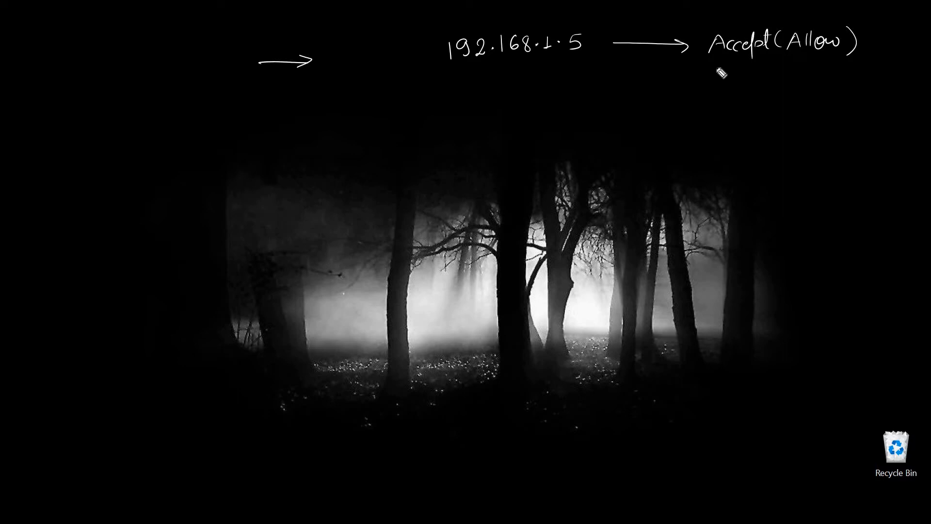
left_click_drag(705, 59, 774, 59)
Write 192.168.1.0 on a second line with arrows before and after it.
mouse_move(455, 76)
left_mouse_down()
mouse_move(454, 90)
mouse_move(518, 81)
left_mouse_up()
left_click(496, 82)
mouse_move(528, 75)
left_mouse_down()
mouse_move(528, 87)
mouse_move(577, 76)
left_mouse_up()
left_click(536, 84)
left_click(560, 82)
left_click_drag(395, 88, 439, 87)
left_click_drag(430, 82, 431, 91)
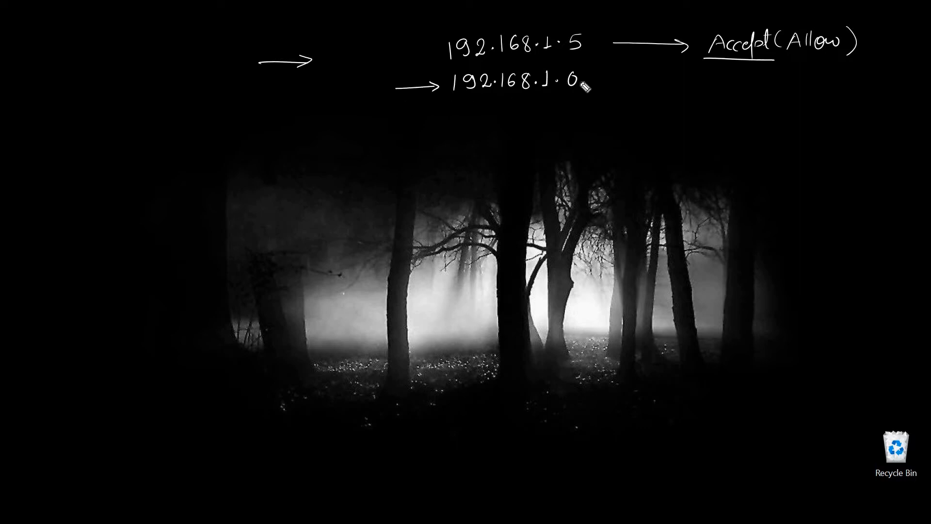
left_click_drag(619, 82, 685, 82)
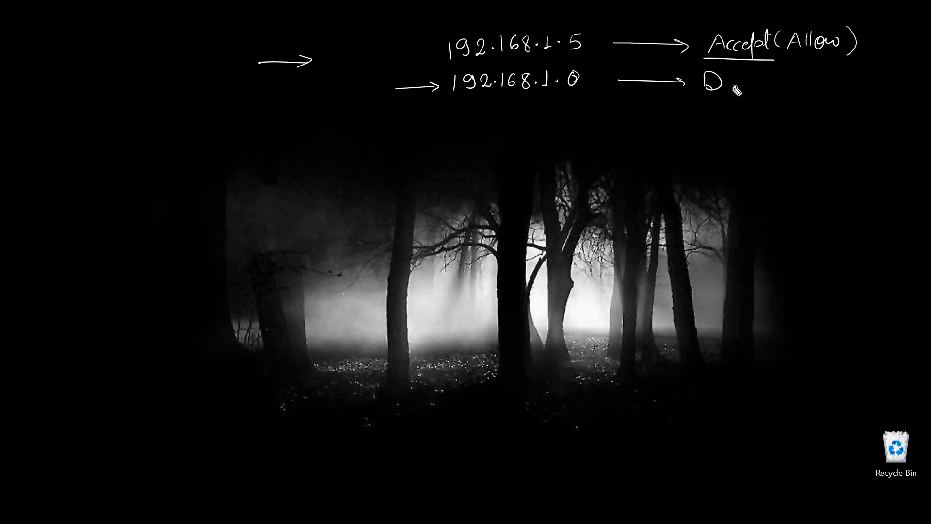
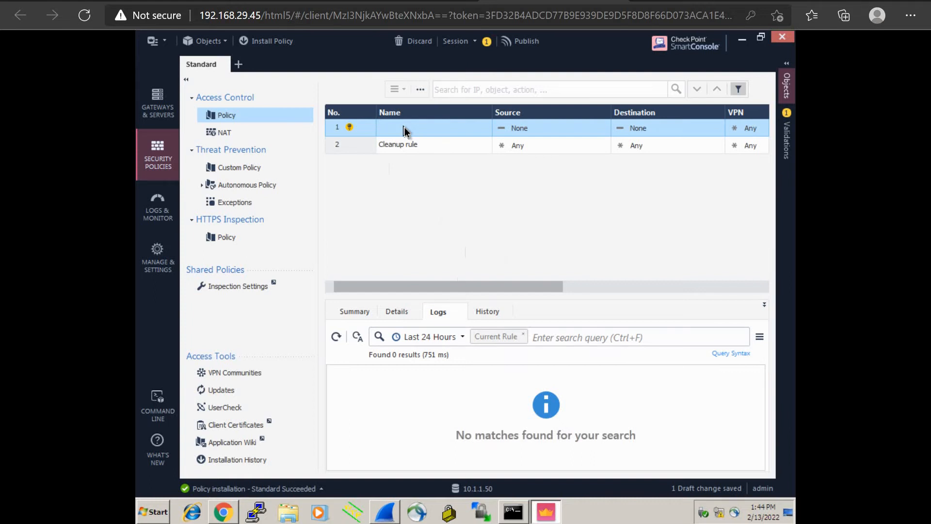
Select the Name cell of the new blank rule above the Cleanup rule.
left_click(405, 130)
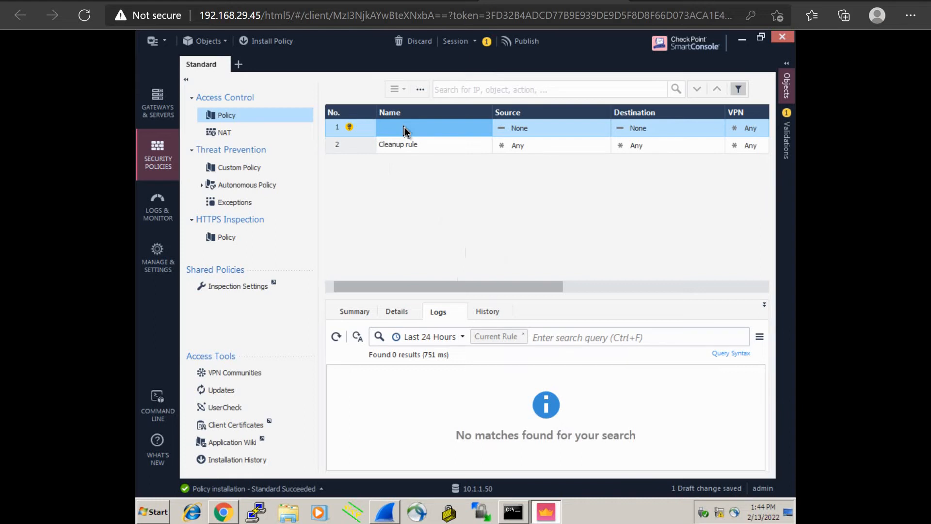
Name rule 1 'Management Rule'.
left_click(406, 130)
type("Ma")
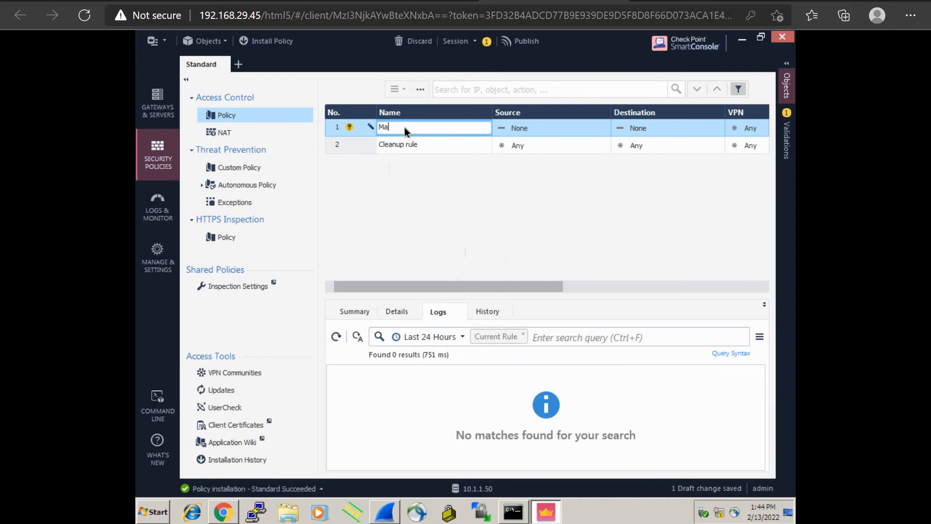
type("nagement RUle")
key("BackSpace")
key("BackSpace")
key("BackSpace")
type("ule")
Open the Source object list for Management Rule and its new-object menu.
left_click(604, 127)
left_click(605, 126)
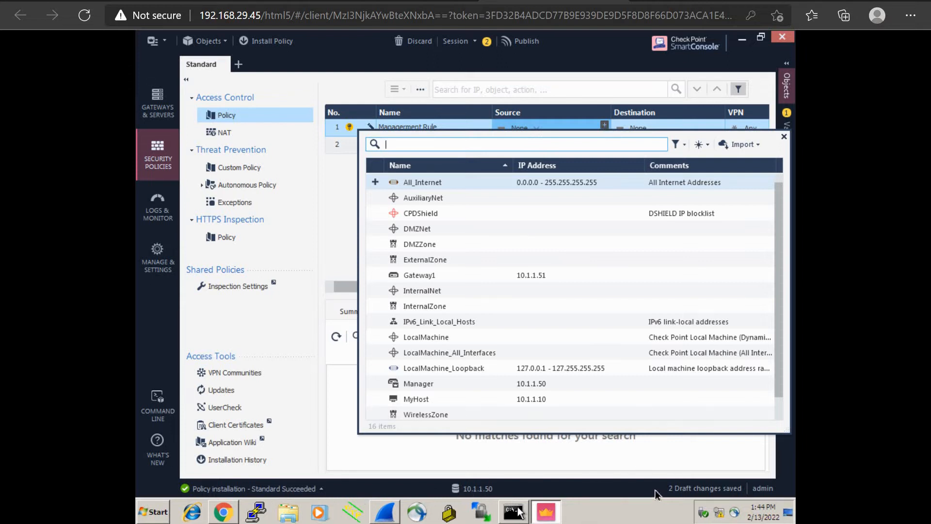
left_click(593, 274)
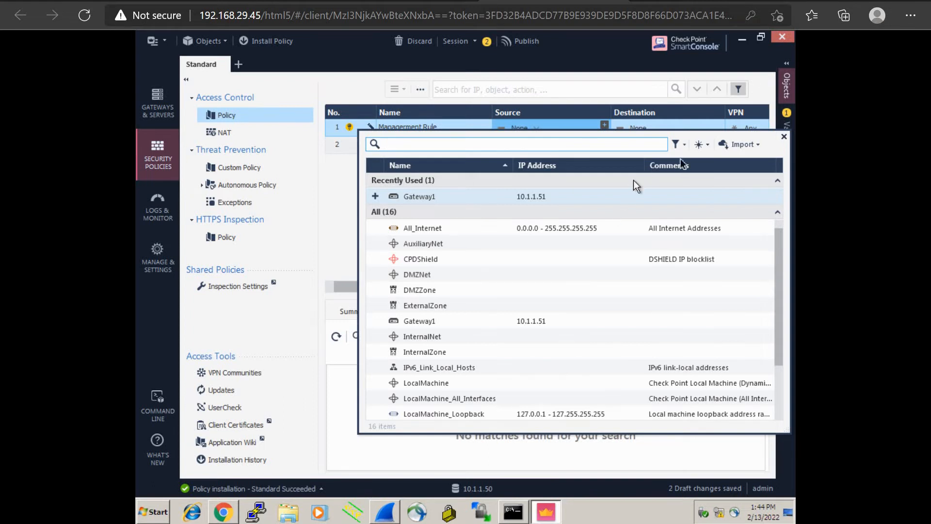
left_click(709, 146)
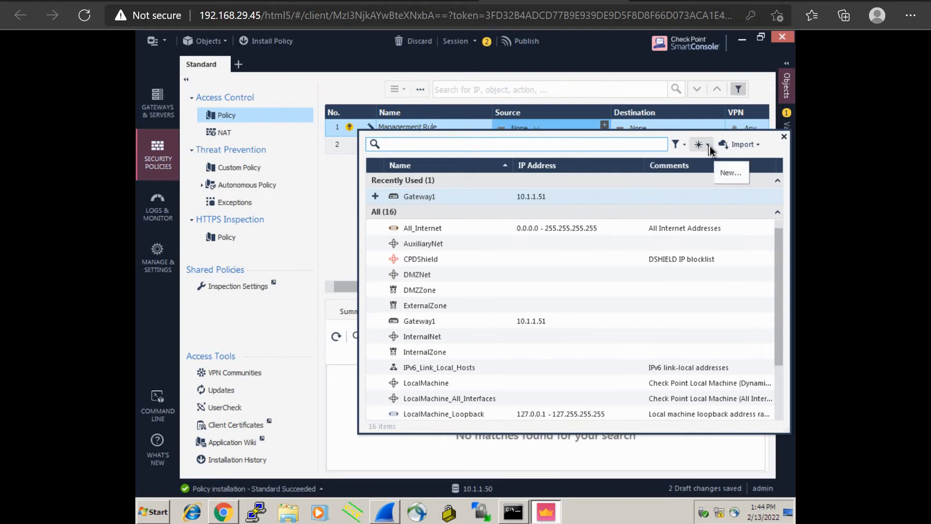
Create a new Network object named ManagementPC with address 10.1.1.10.
left_click(709, 145)
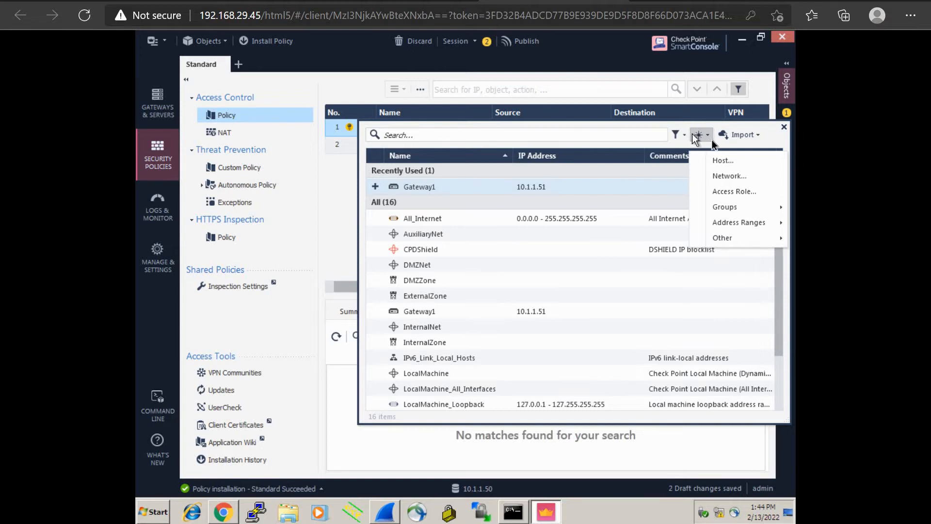
left_click(724, 179)
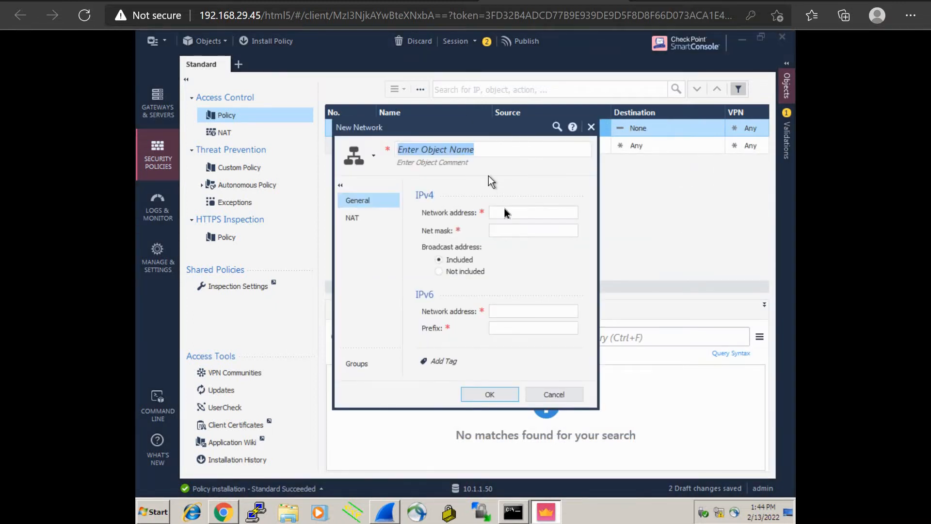
left_click(504, 213)
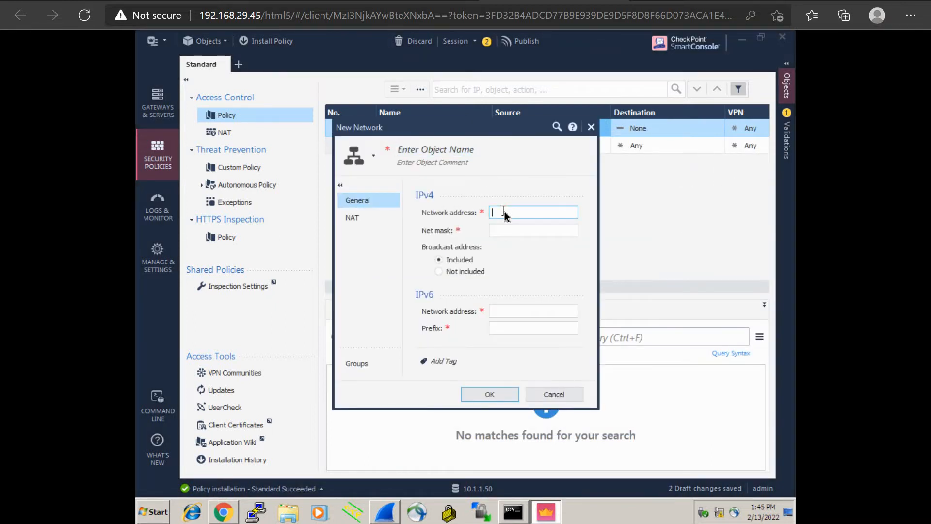
left_click(446, 152)
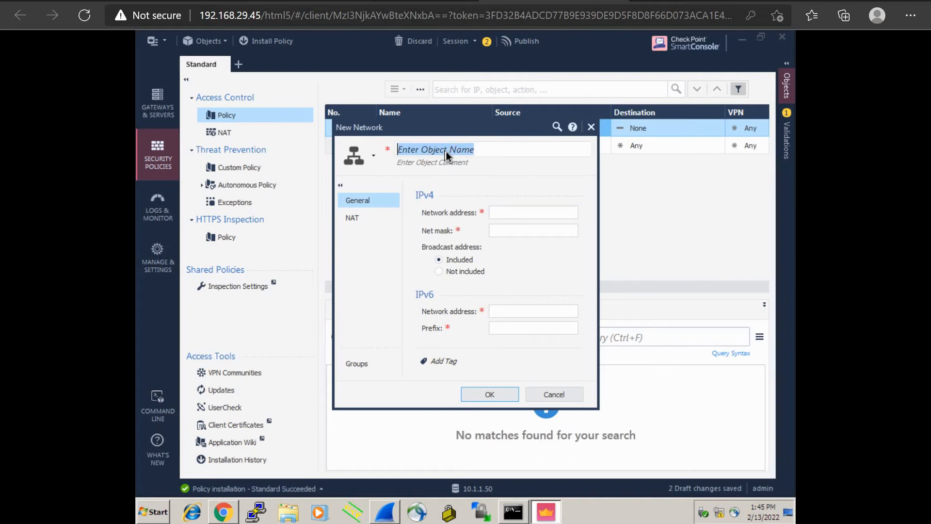
type("Managemen")
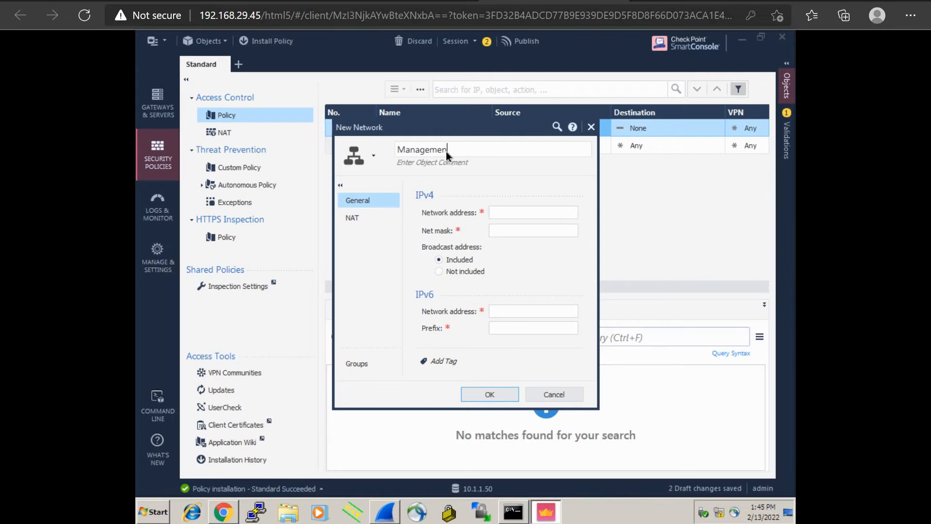
type("tPC")
left_click(519, 217)
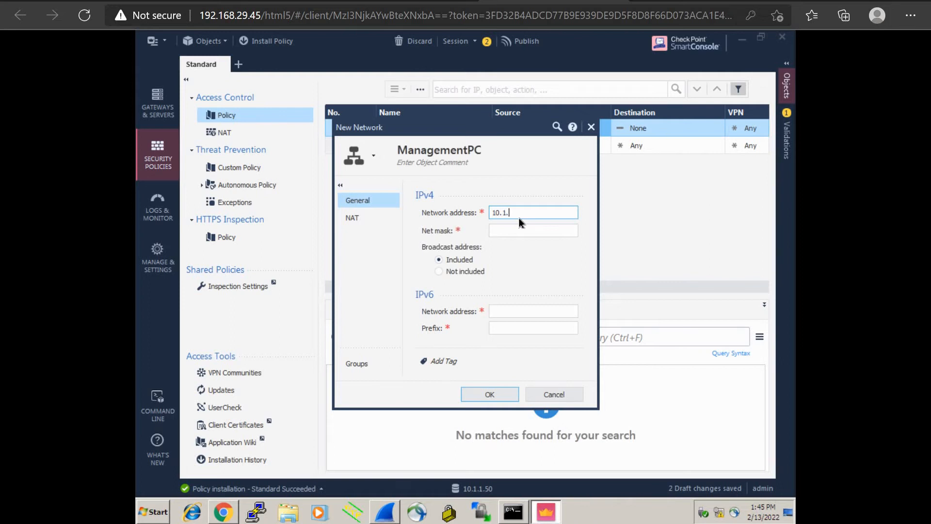
Add net mask 255.255.255.0 and save ManagementPC, accepting the suggested 10.1.1.0 address.
left_click(480, 394)
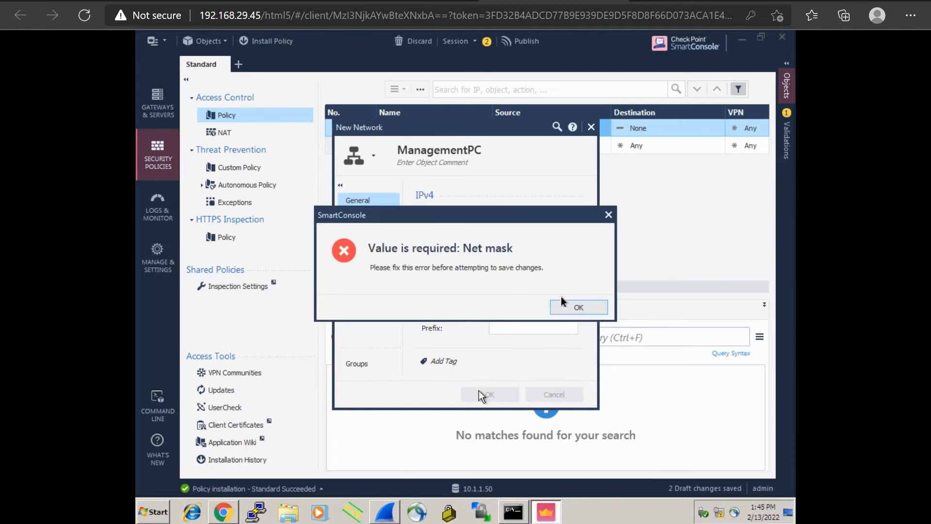
left_click(577, 307)
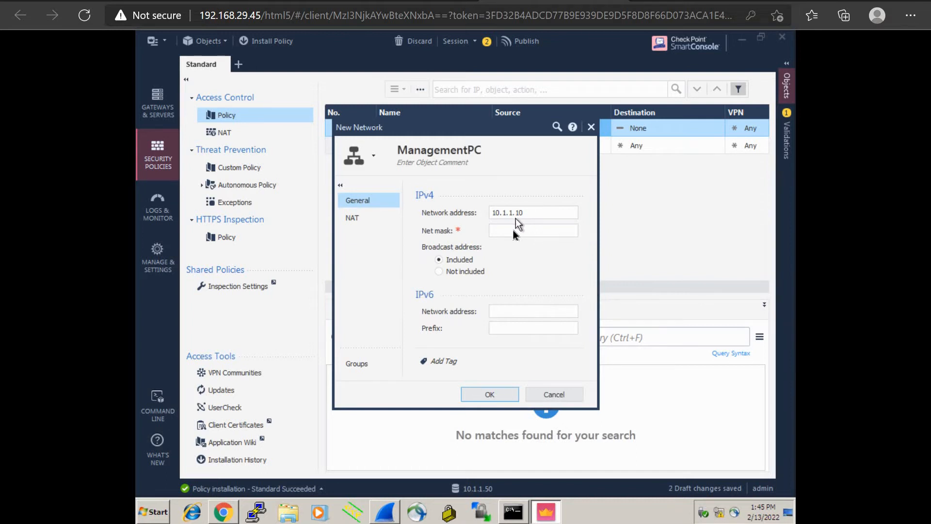
left_click(514, 235)
type("255.255.255.0")
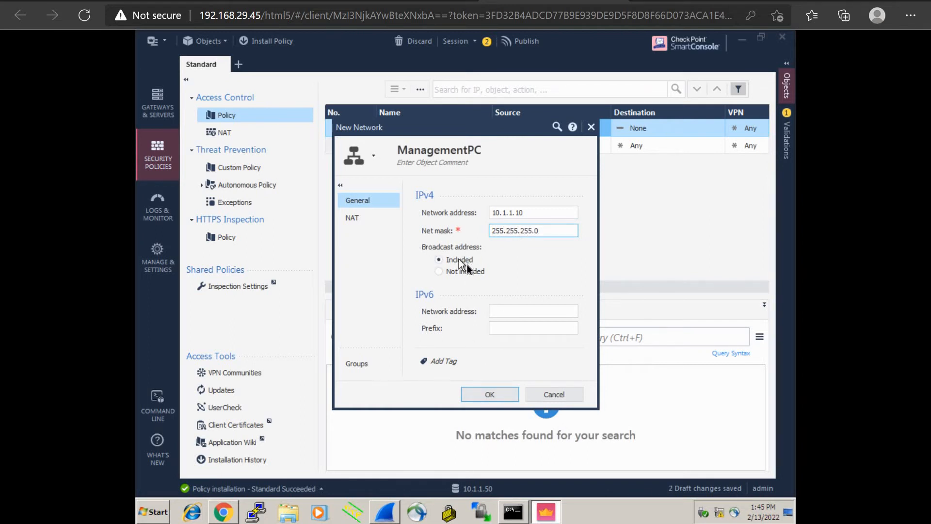
left_click(499, 397)
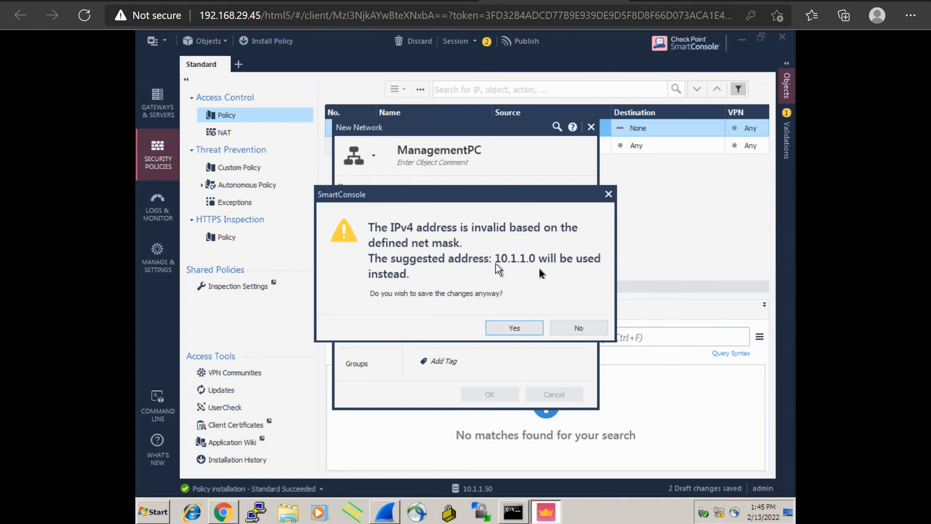
left_click(520, 330)
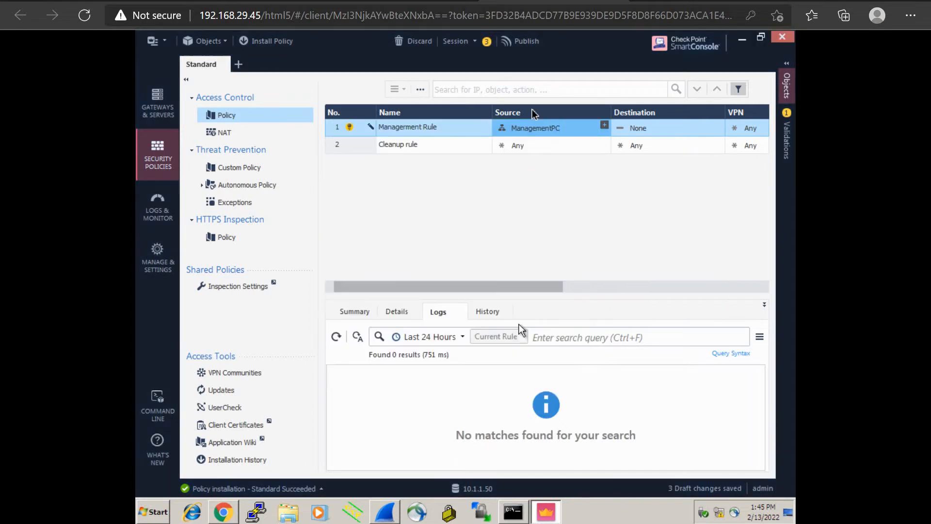
left_click(604, 125)
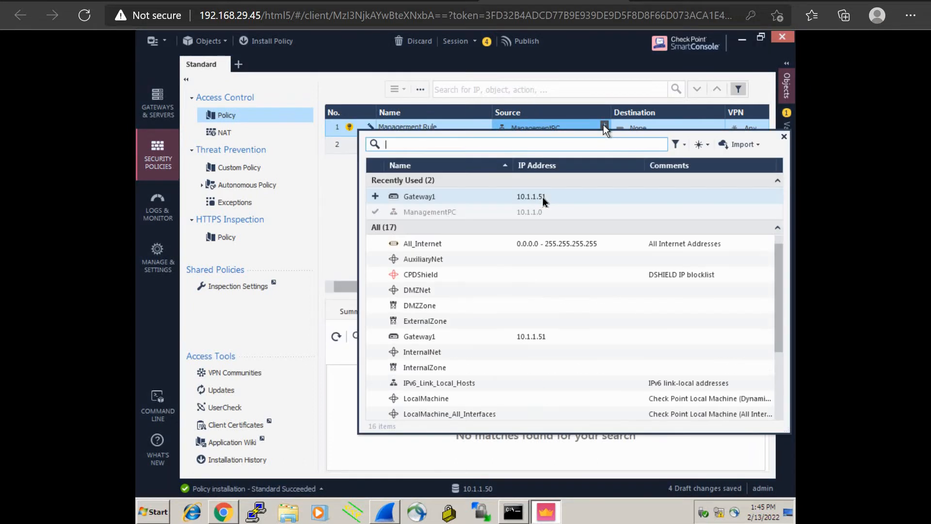
left_click(543, 197)
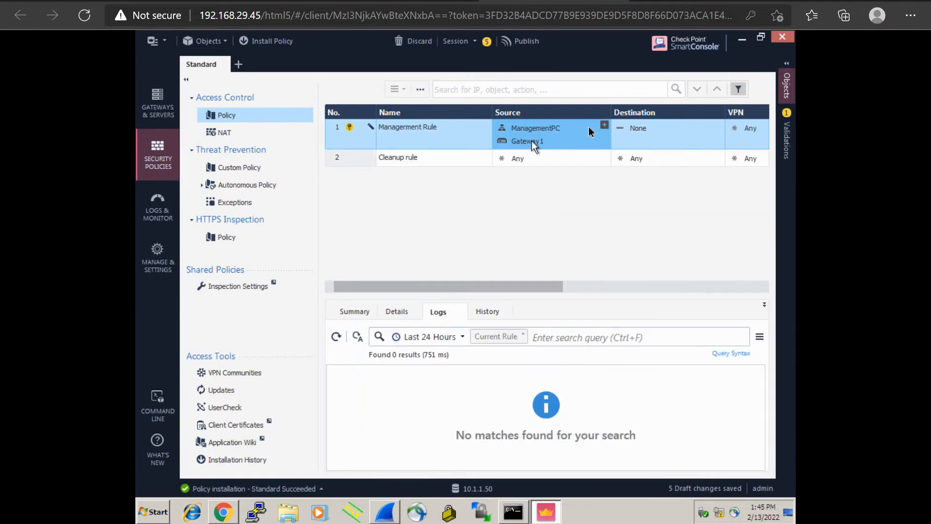
mouse_move(552, 140)
left_click(605, 125)
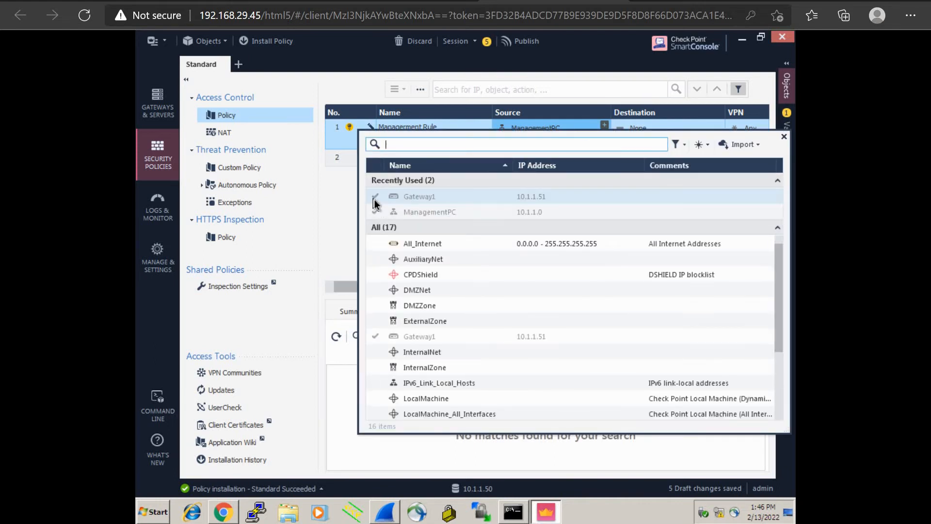
left_click(375, 196)
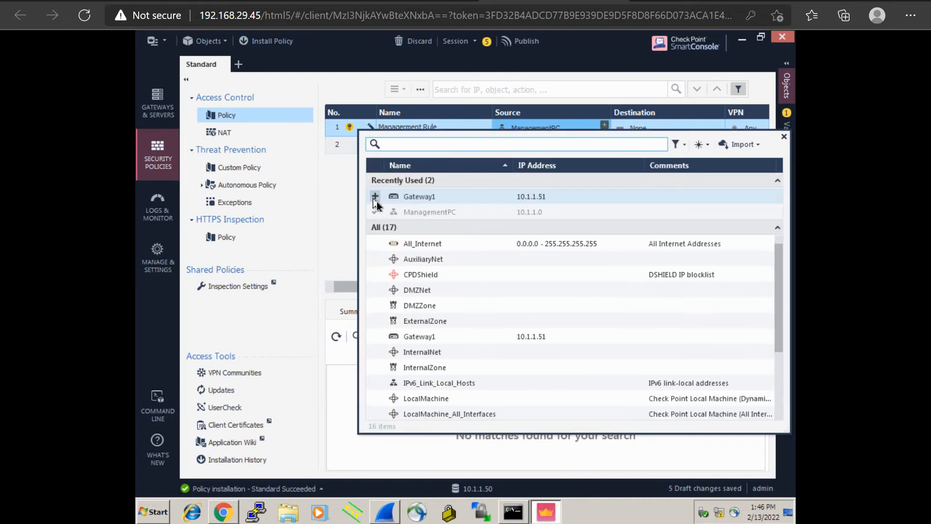
left_click(604, 63)
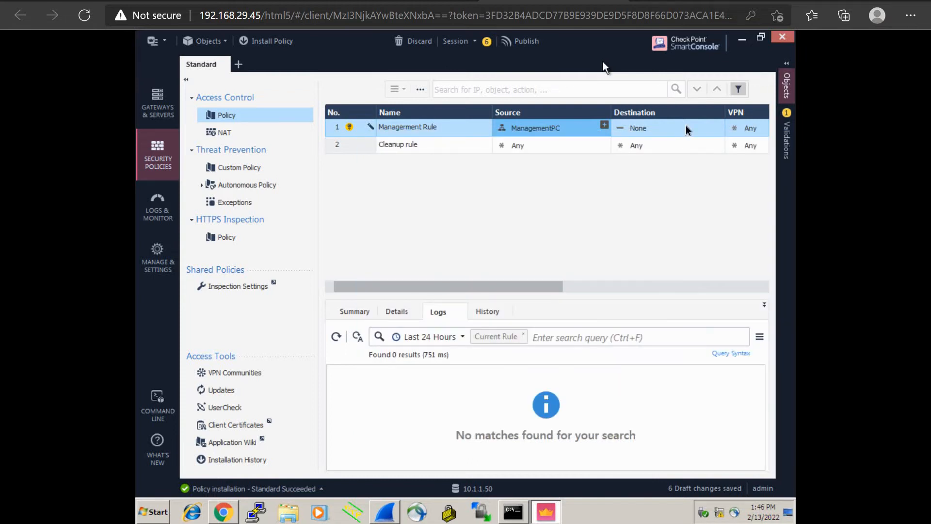
Browse the Objects pane's Network Objects, checking Hosts and then Networks.
left_click(788, 86)
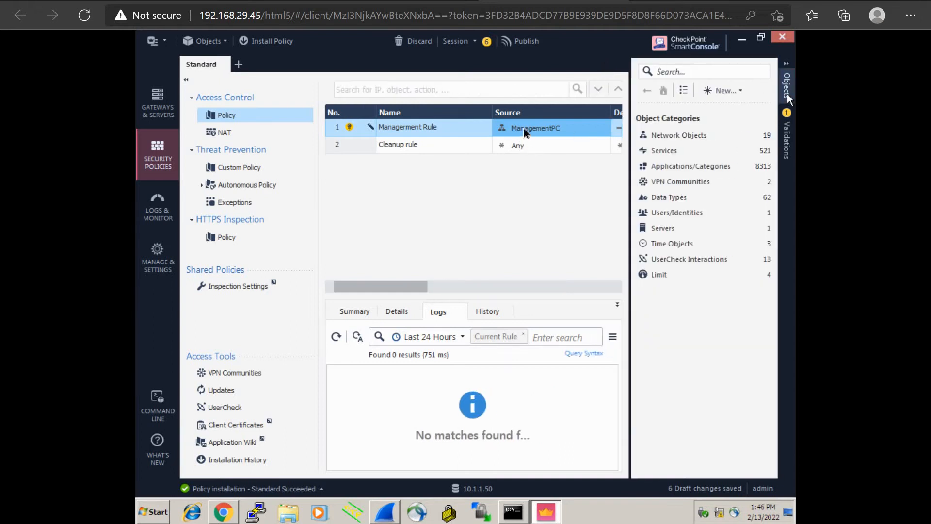
left_click(700, 138)
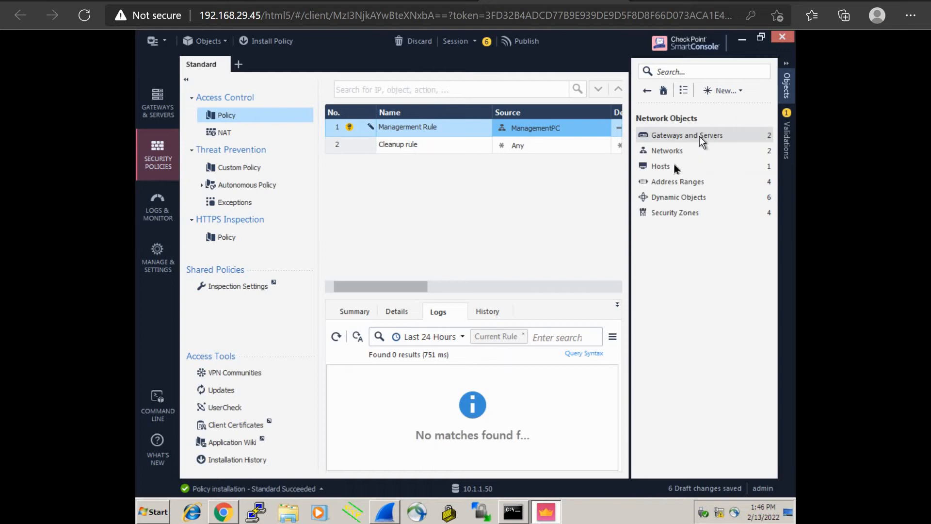
left_click(664, 166)
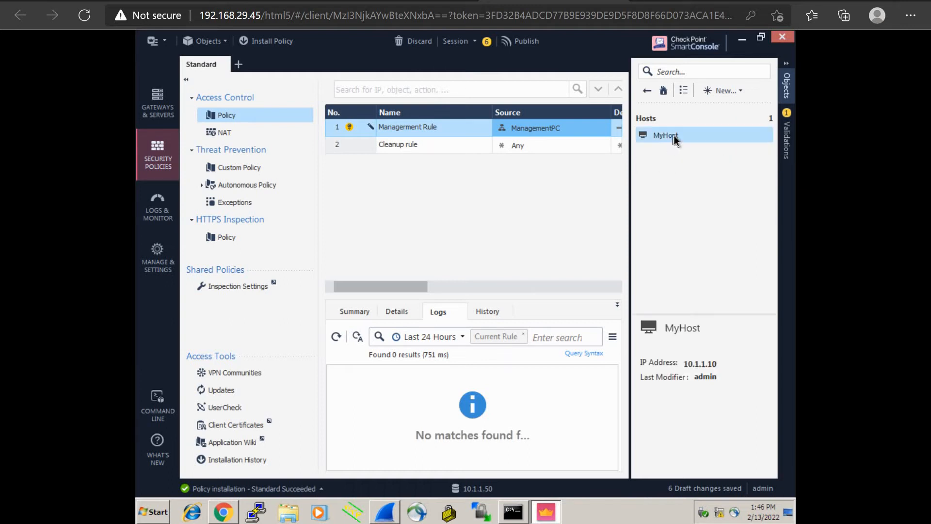
left_click(647, 90)
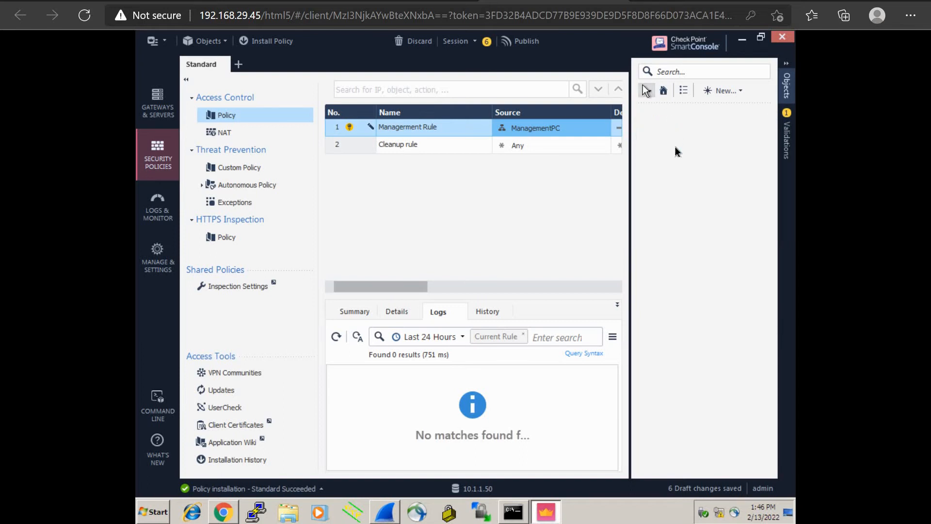
left_click(674, 153)
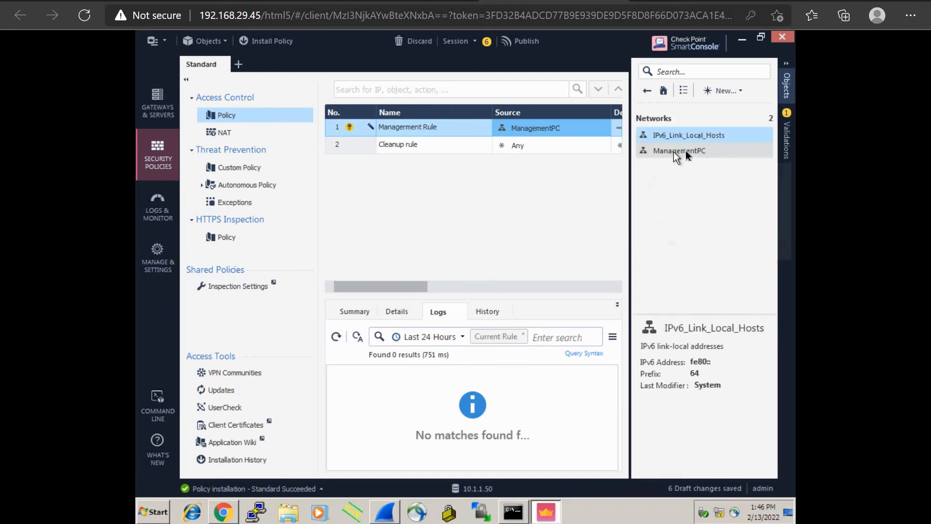
Change ManagementPC to address 10.1.1.10 with mask 255.255.255.255 and save it.
double_click(685, 151)
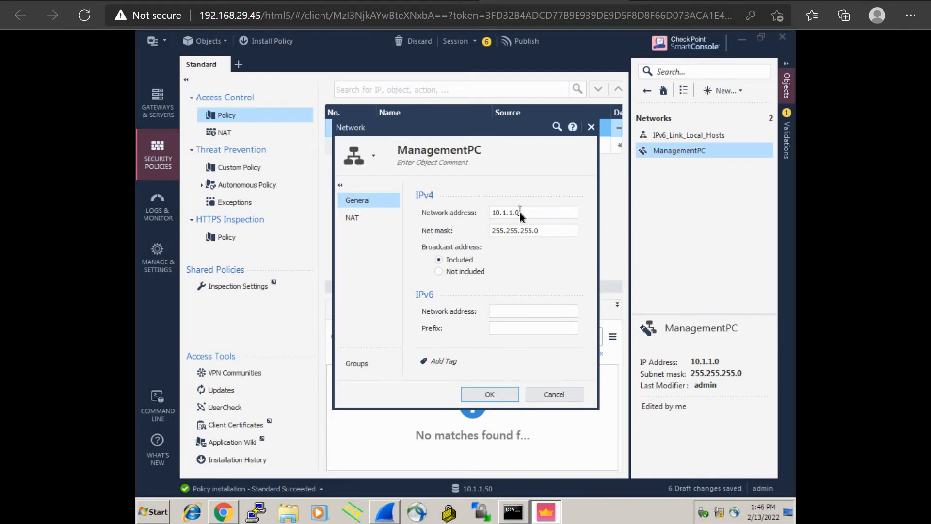
left_click(520, 214)
key("BackSpace")
type("10")
left_click(553, 231)
key("BackSpace")
type("255")
left_click(488, 399)
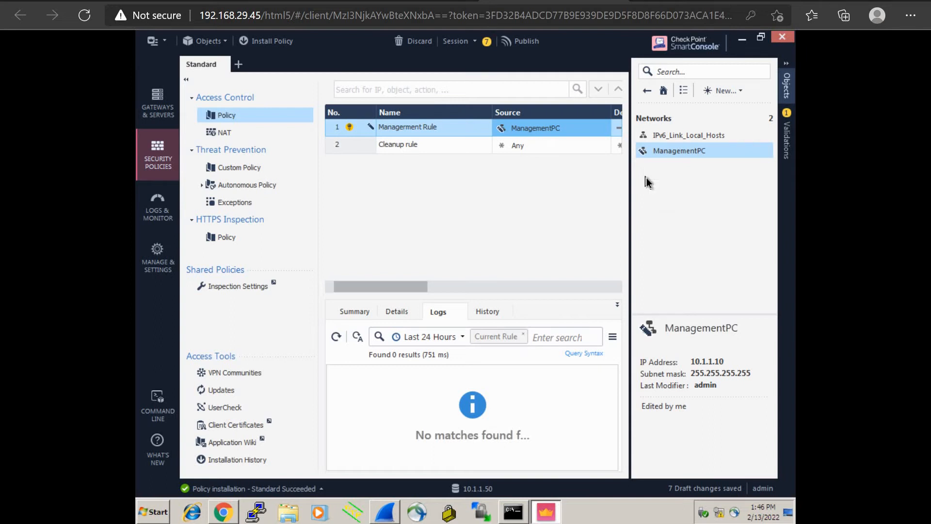
Recheck ManagementPC's settings, then list Hosts showing MyHost (10.1.1.10).
left_click(647, 93)
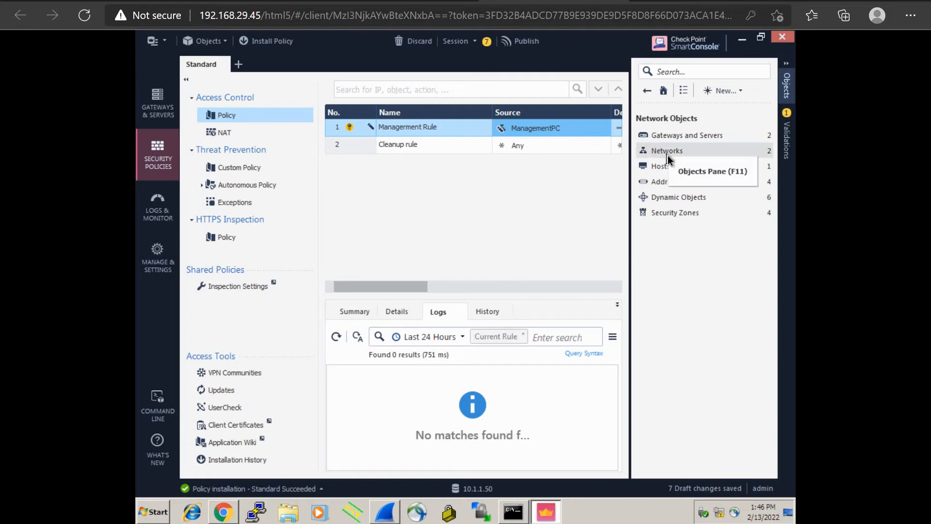
left_click(668, 154)
left_click(667, 154)
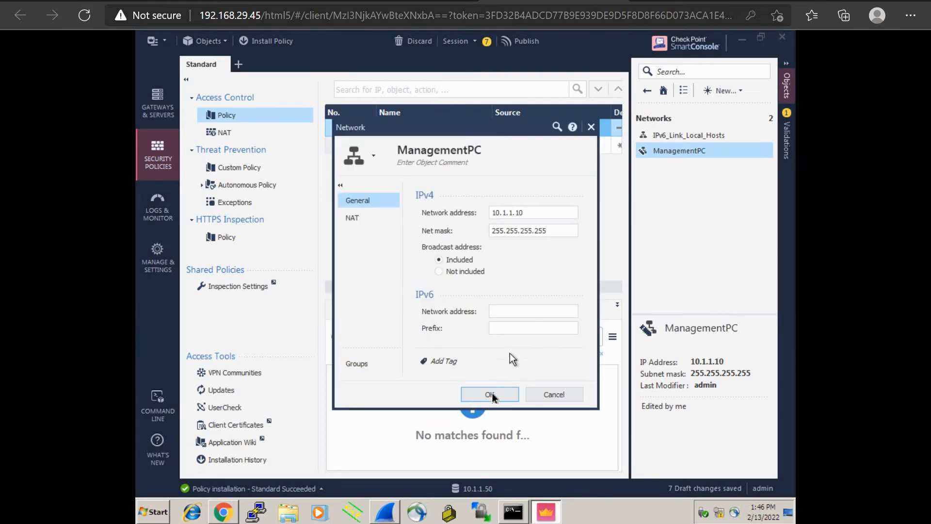
left_click(490, 395)
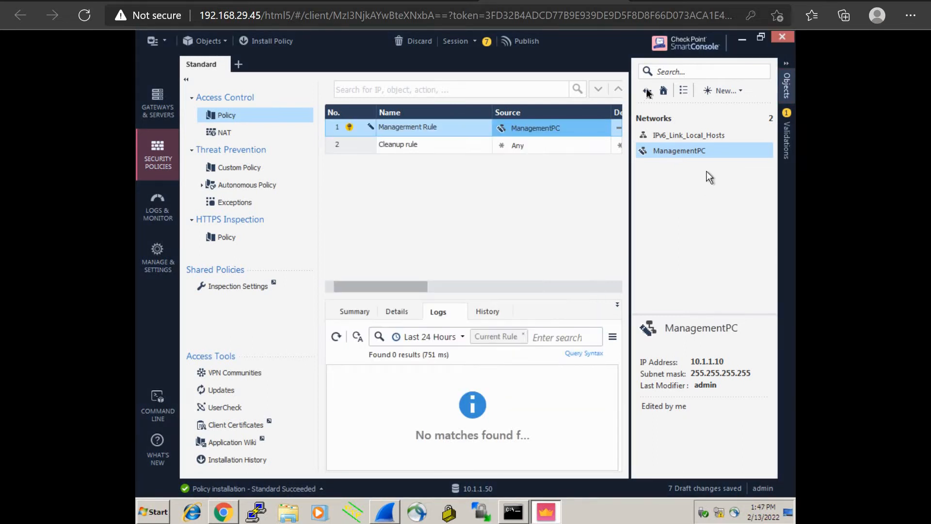
left_click(647, 90)
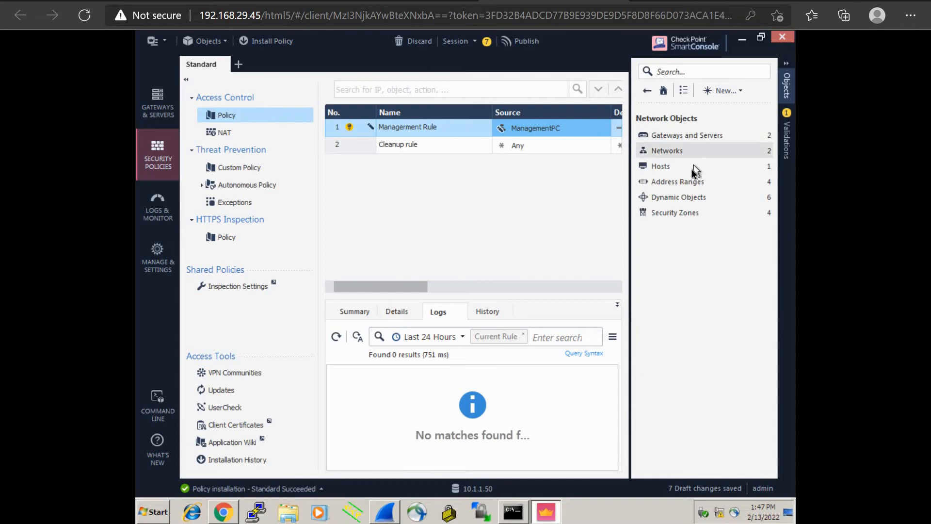
left_click(689, 166)
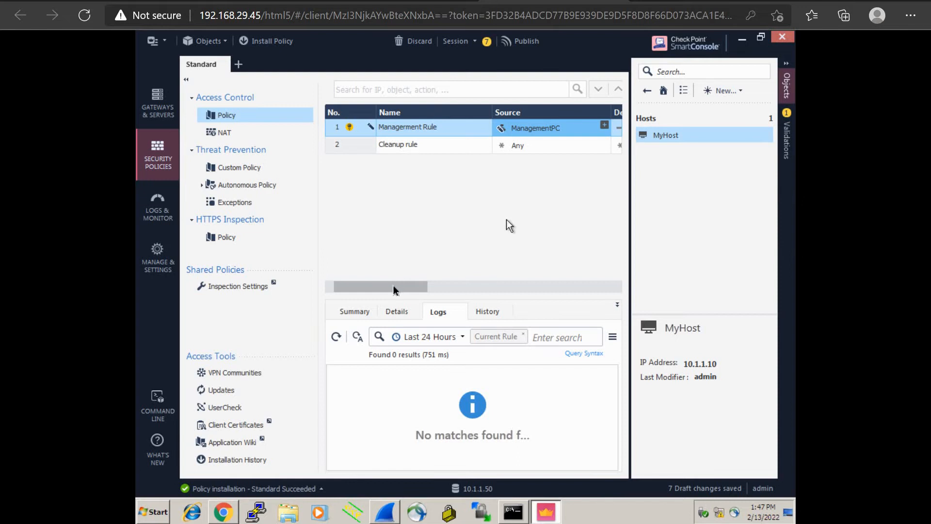
Set Management Rule's destination to Gateway1.
scroll(411, 285, "right", 2)
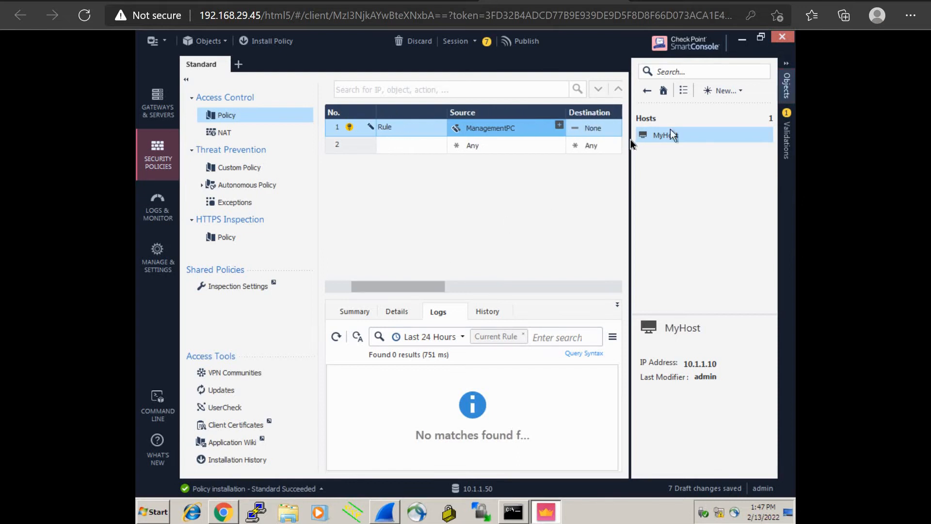
left_click_drag(629, 138, 784, 134)
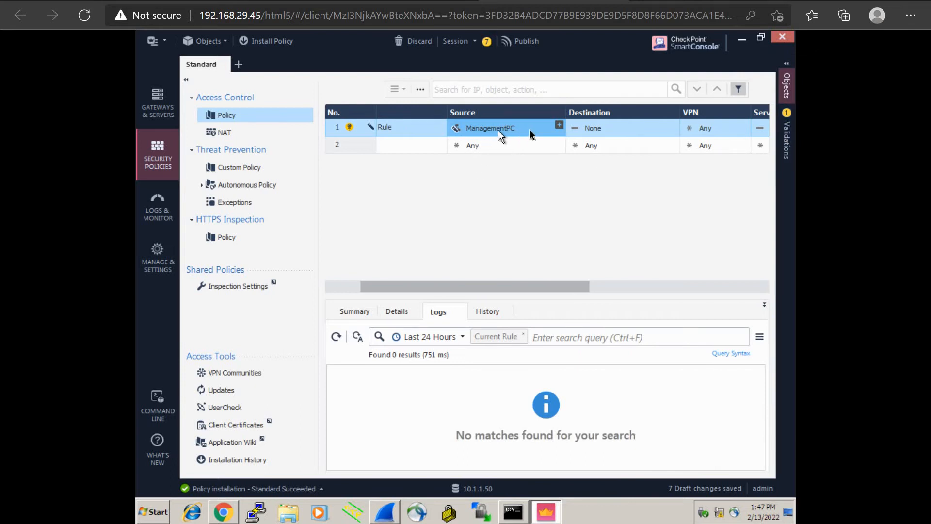
left_click(673, 126)
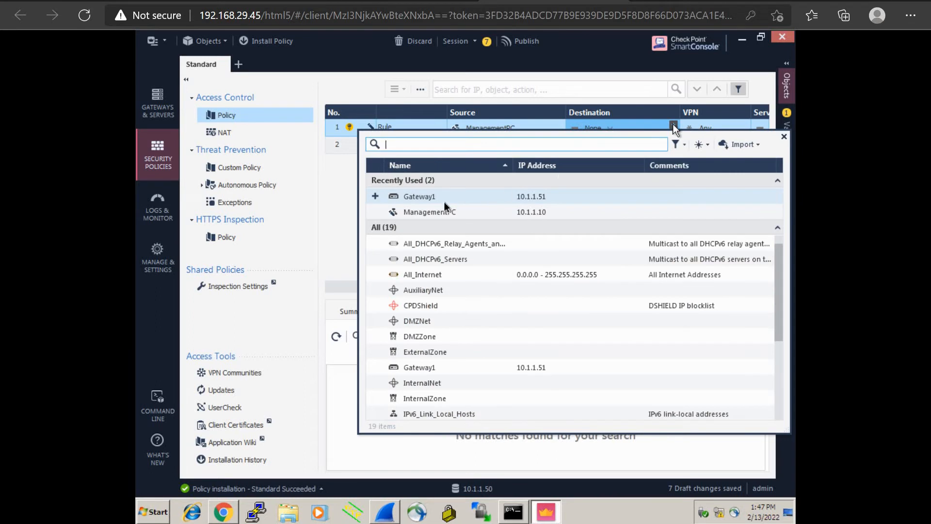
left_click(549, 197)
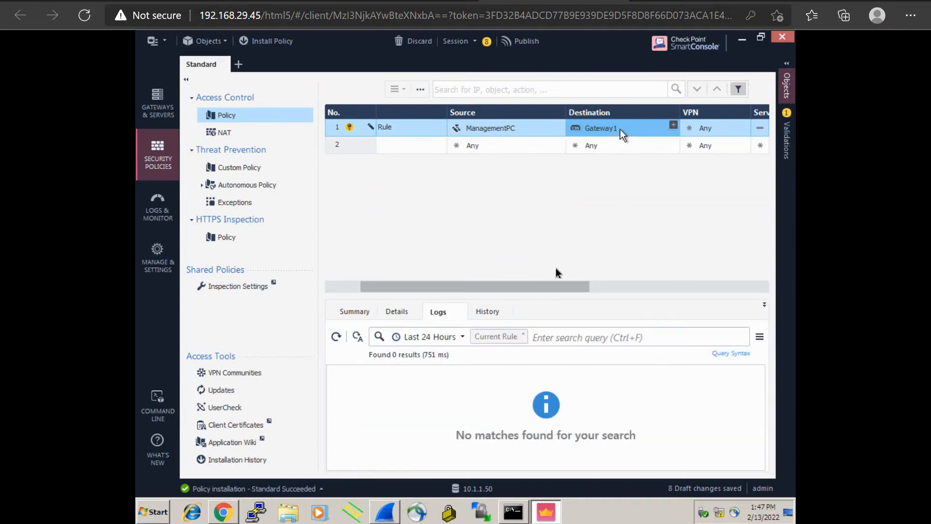
Change Management Rule's action from Drop to Accept.
left_click_drag(517, 285, 638, 272)
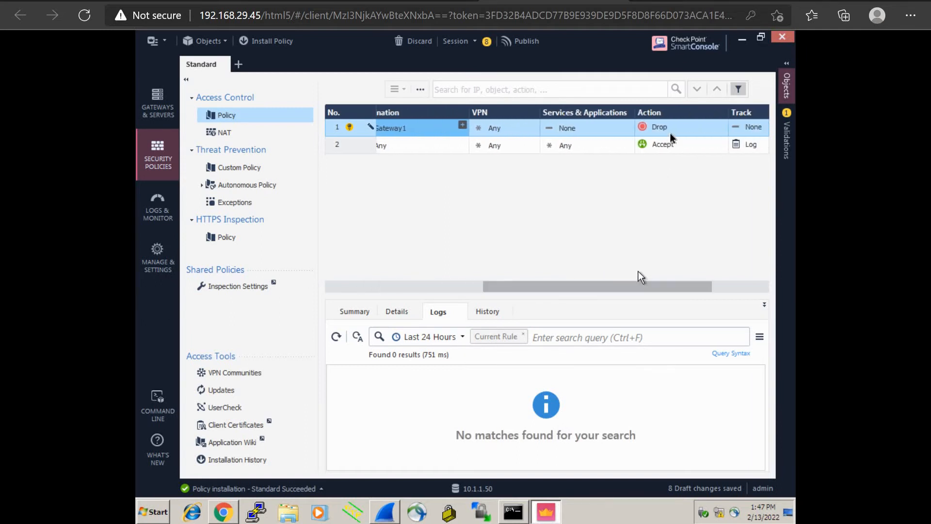
left_click(669, 134)
left_click(669, 129)
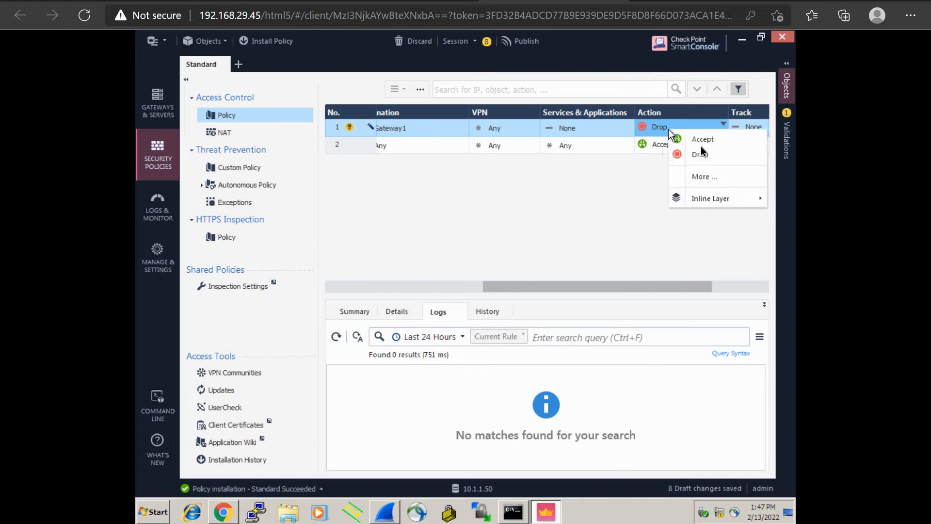
left_click(700, 145)
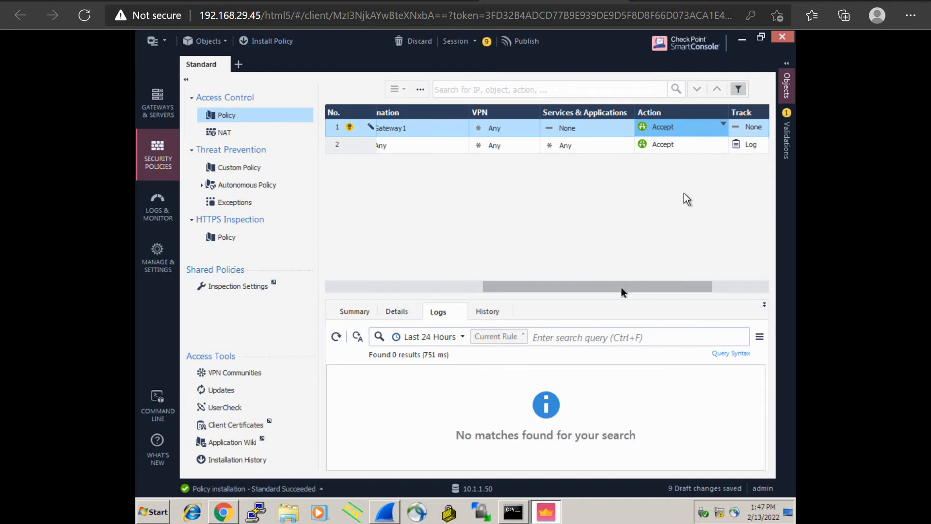
left_click_drag(620, 286, 441, 277)
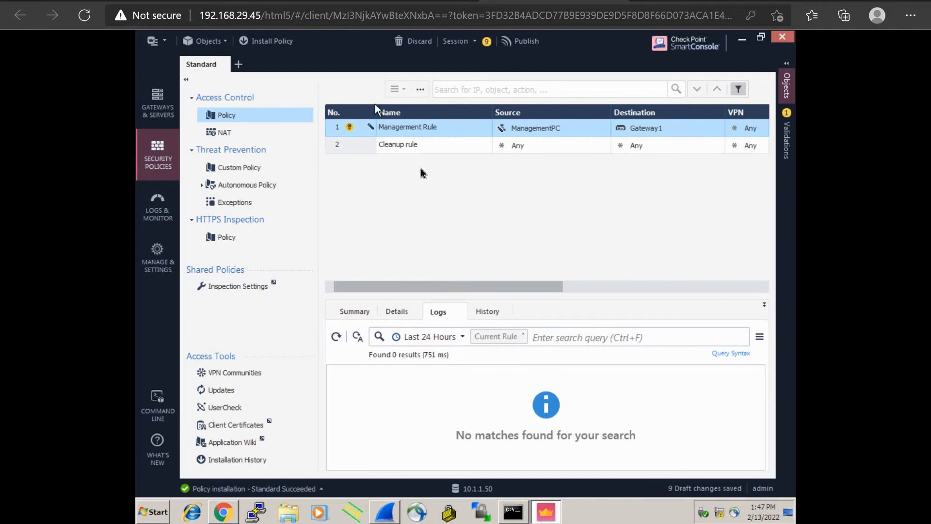
Insert a new empty rule 2 below Management Rule, above the Cleanup rule.
right_click(406, 127)
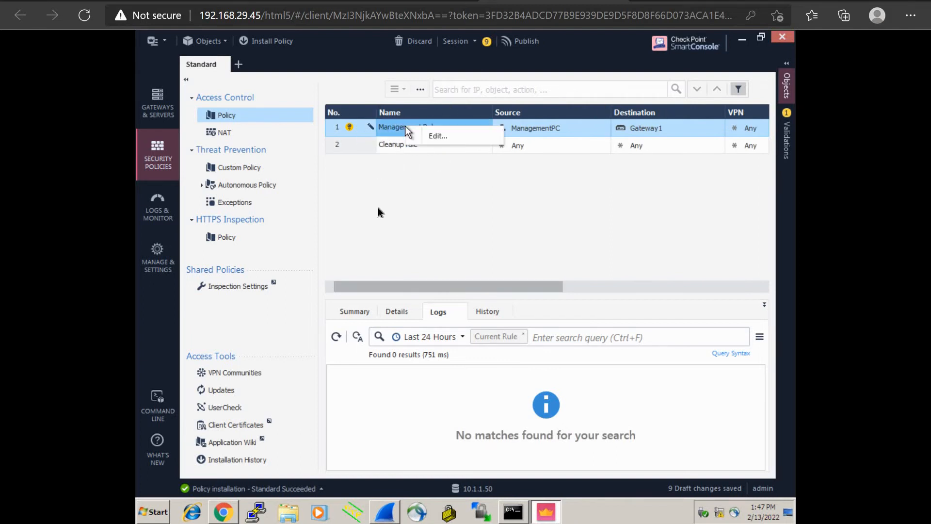
left_click(377, 208)
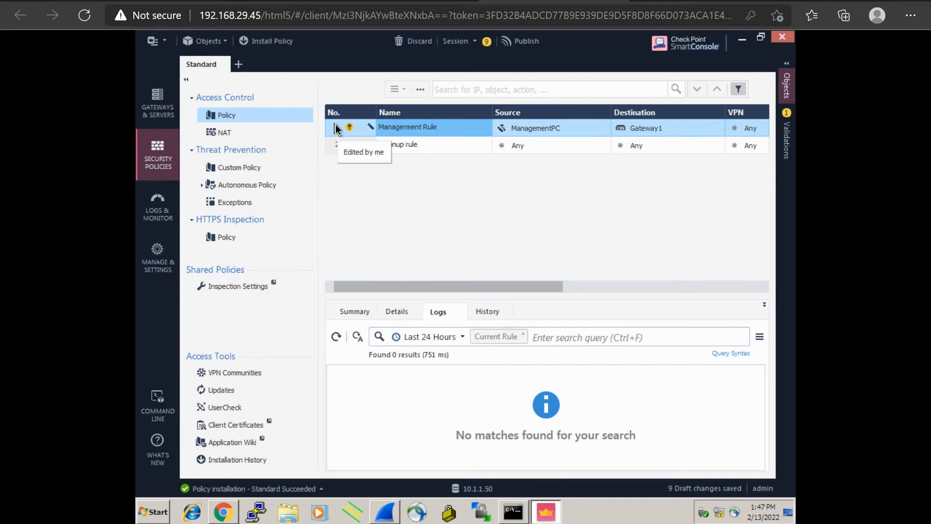
right_click(335, 125)
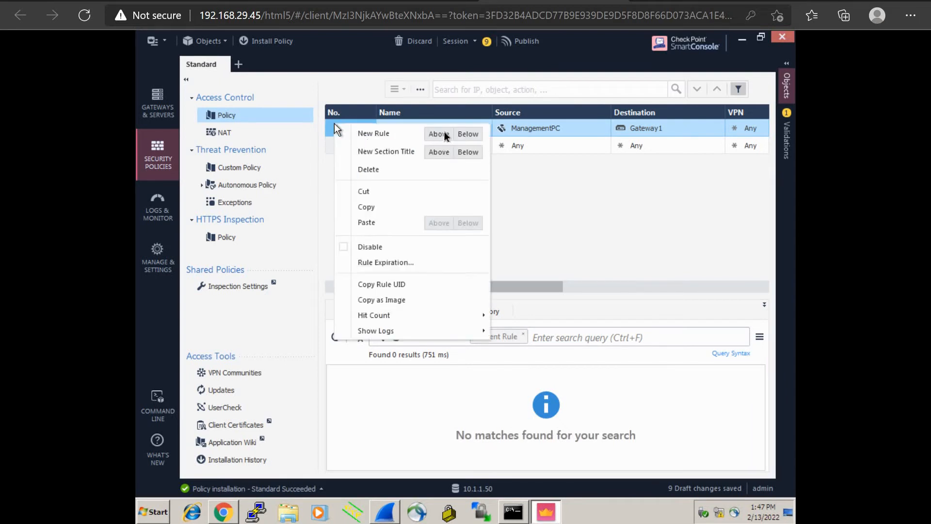
left_click(467, 134)
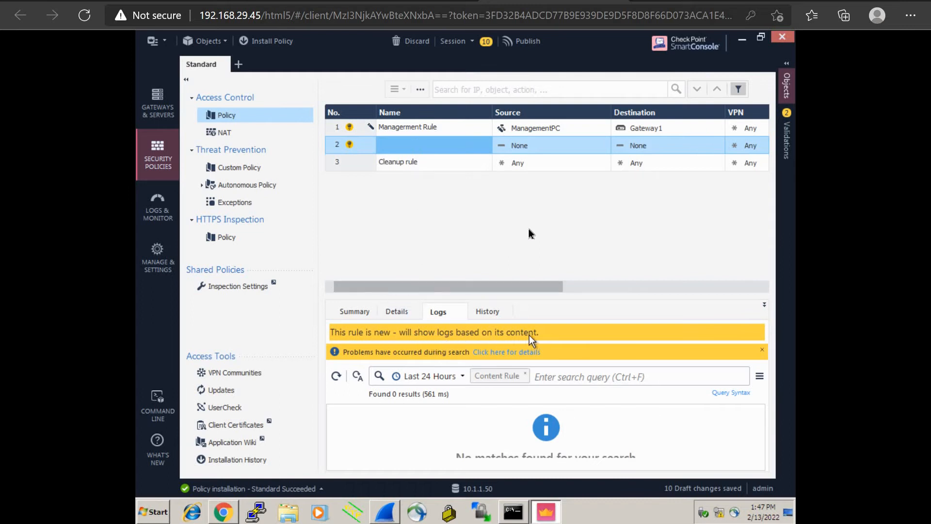
left_click_drag(537, 288, 752, 293)
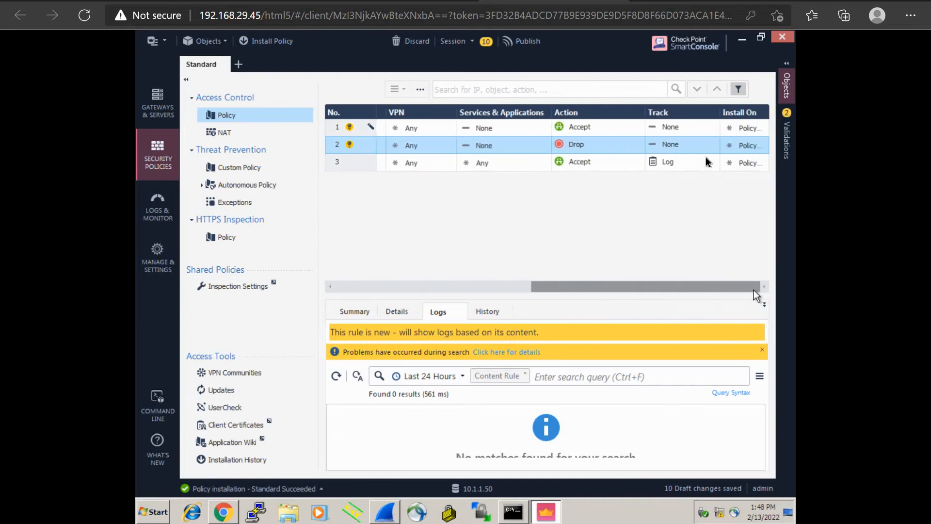
Set Management Rule's Track to Log.
left_click(677, 130)
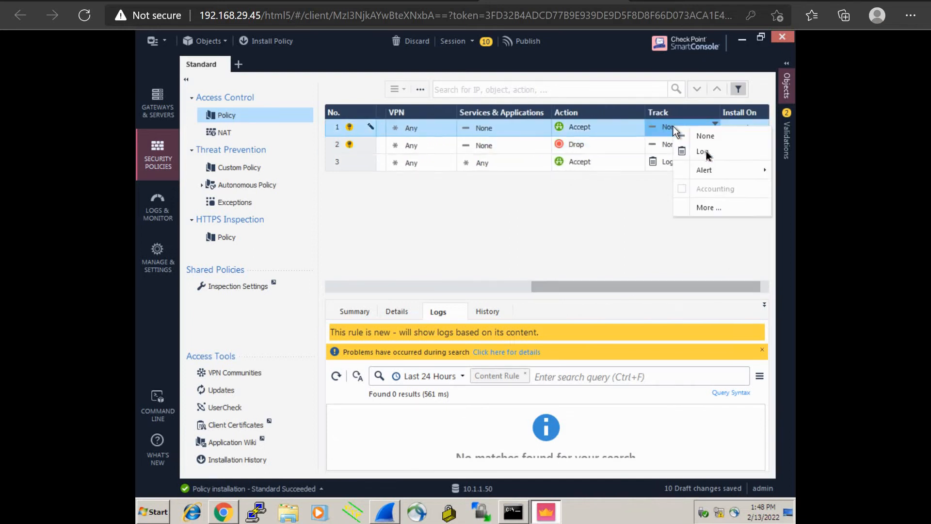
left_click(706, 152)
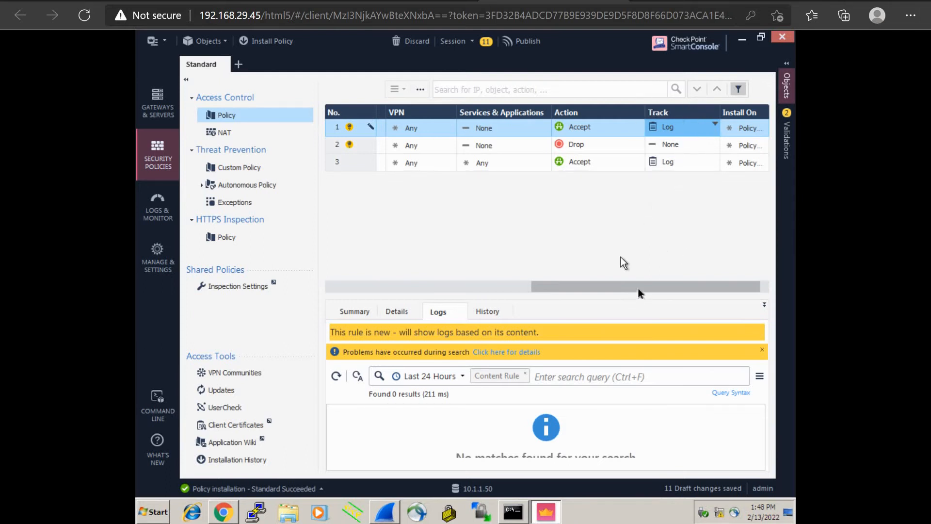
Name rule 2 'Defence Rule'.
left_click_drag(639, 288, 337, 289)
left_click(401, 151)
left_click(401, 151)
type("Defence Rule")
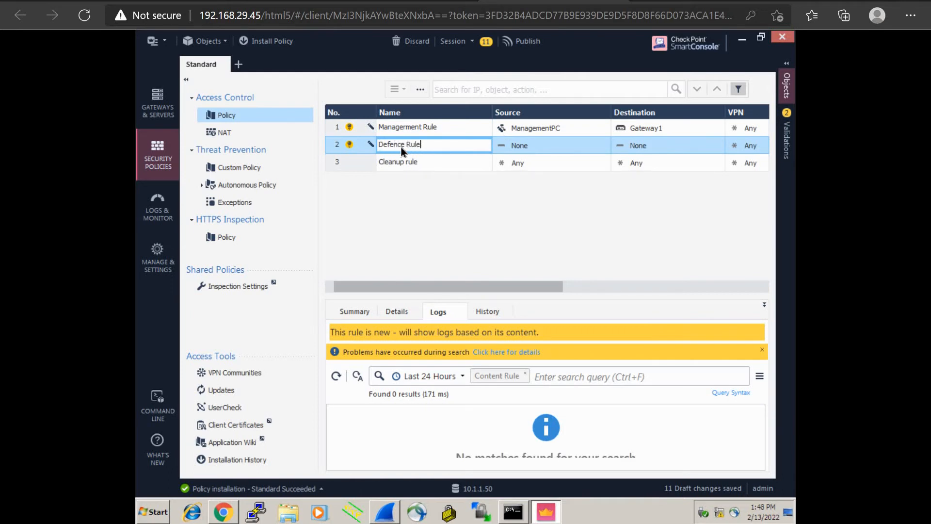
Set Defence Rule's source to Any and its destination to Gateway1.
left_click(539, 146)
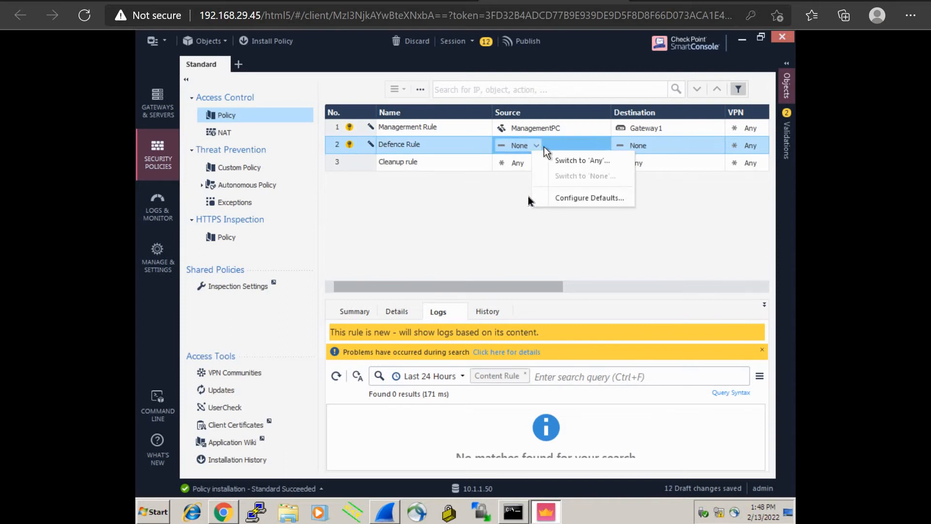
left_click(605, 143)
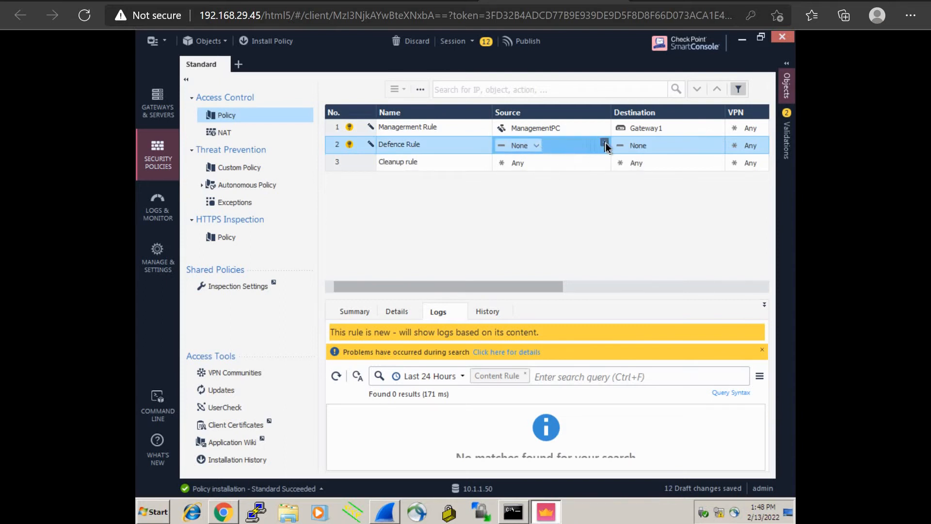
left_click(604, 142)
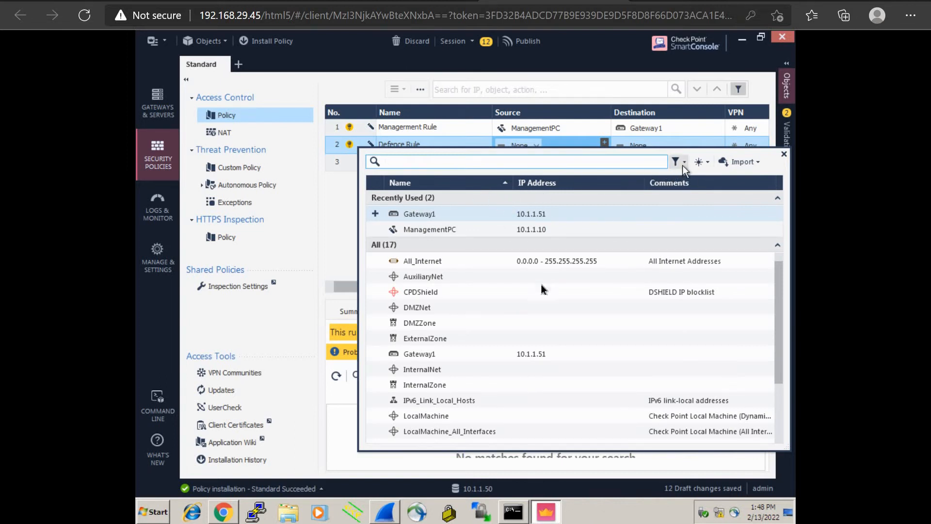
scroll(510, 318, "down", 1)
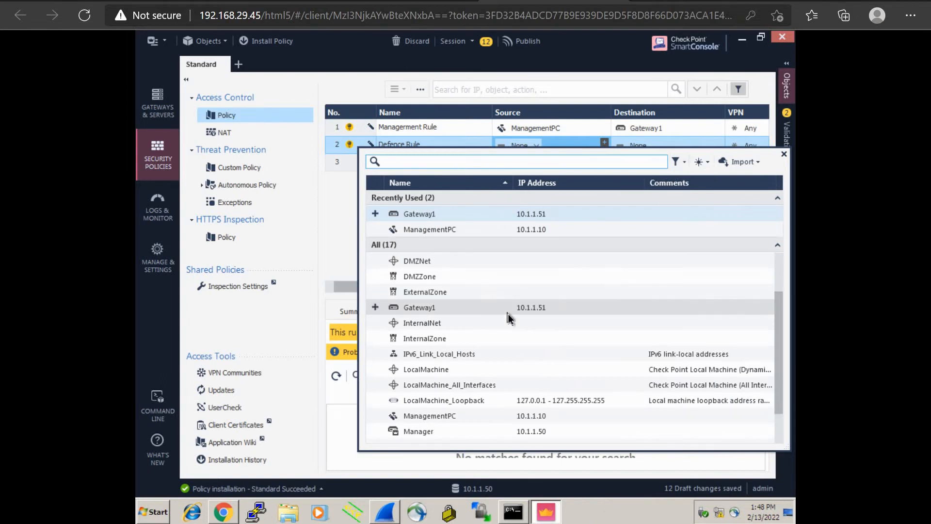
scroll(509, 316, "down", 1)
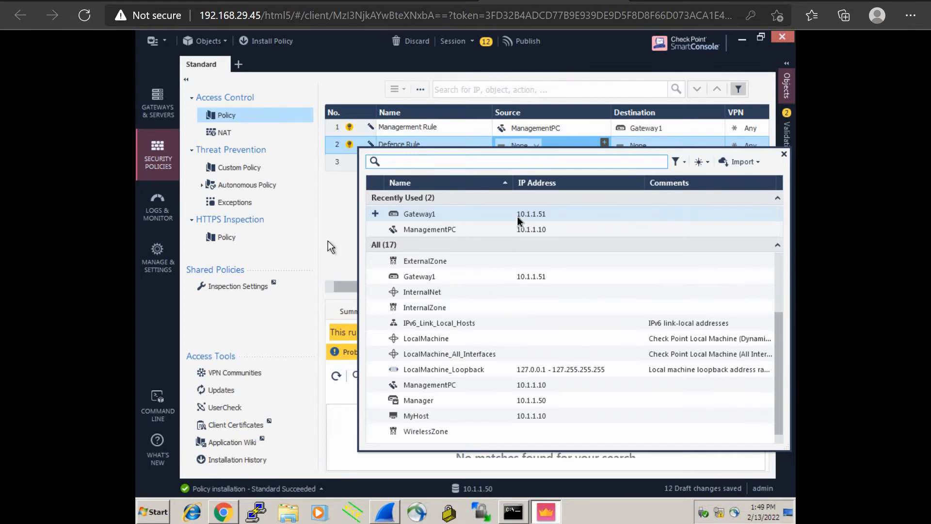
left_click(328, 241)
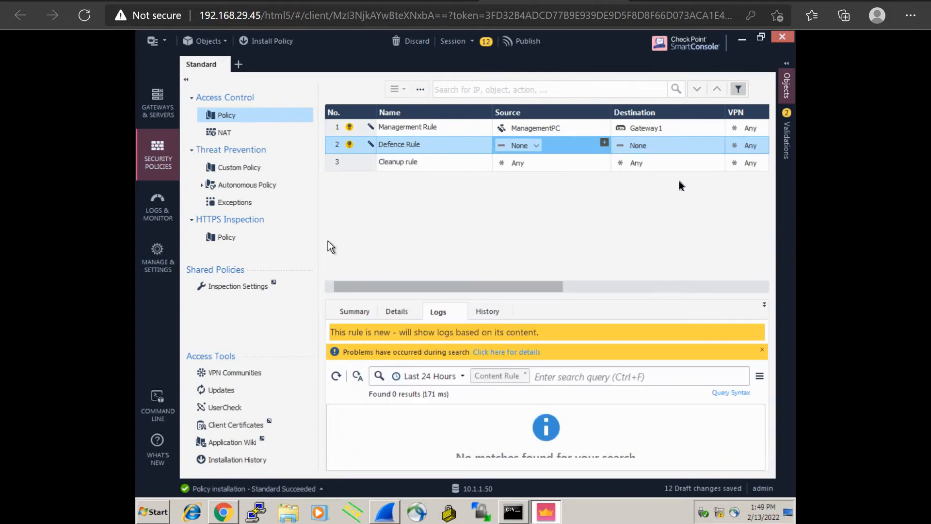
left_click(537, 145)
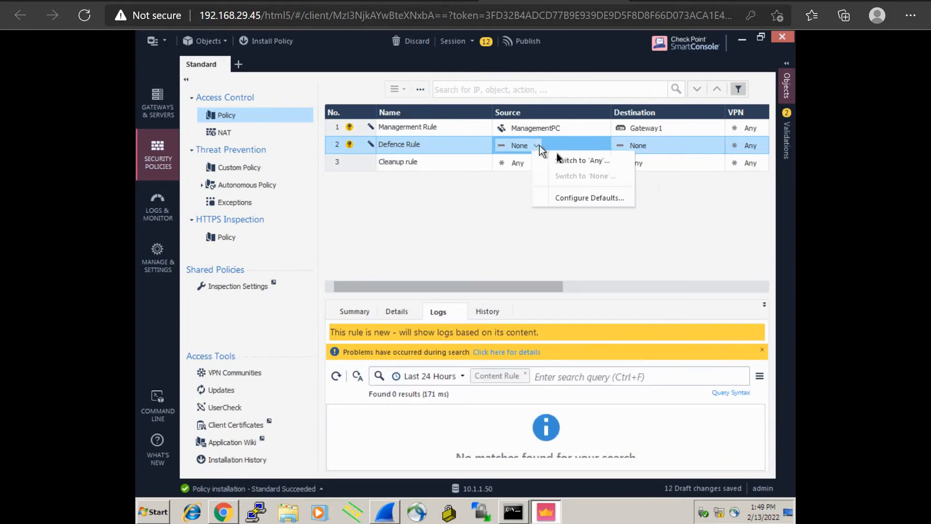
left_click(564, 156)
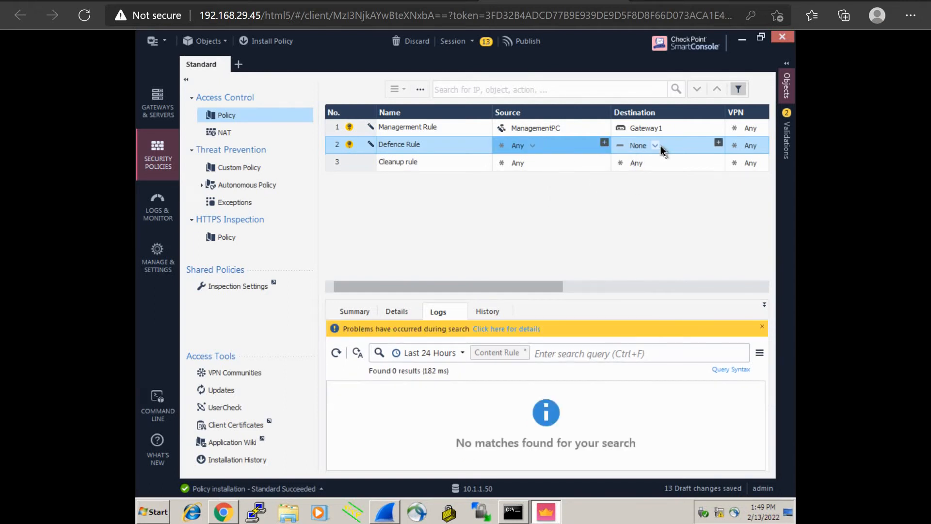
left_click(719, 144)
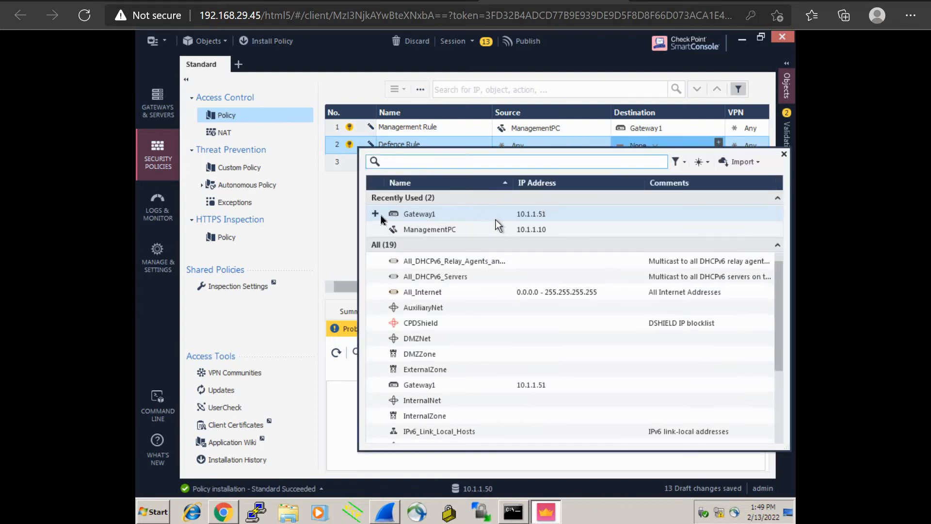
left_click(434, 216)
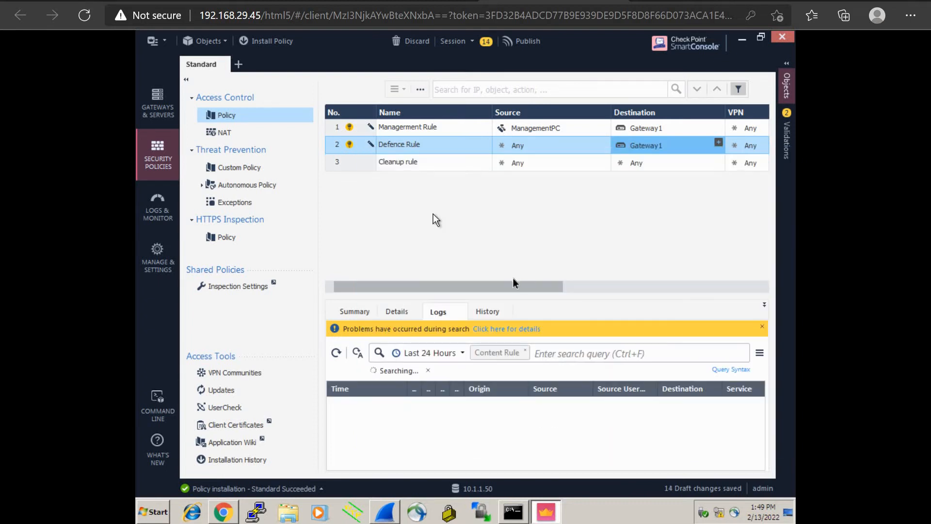
Set the Drop action Defence Rule's Track column to Log.
left_click_drag(507, 286, 643, 286)
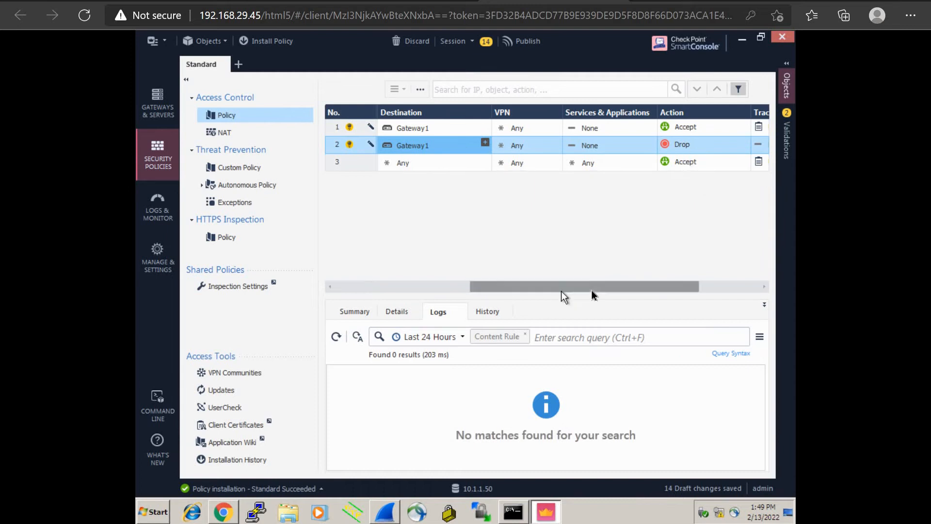
left_click_drag(590, 289, 666, 287)
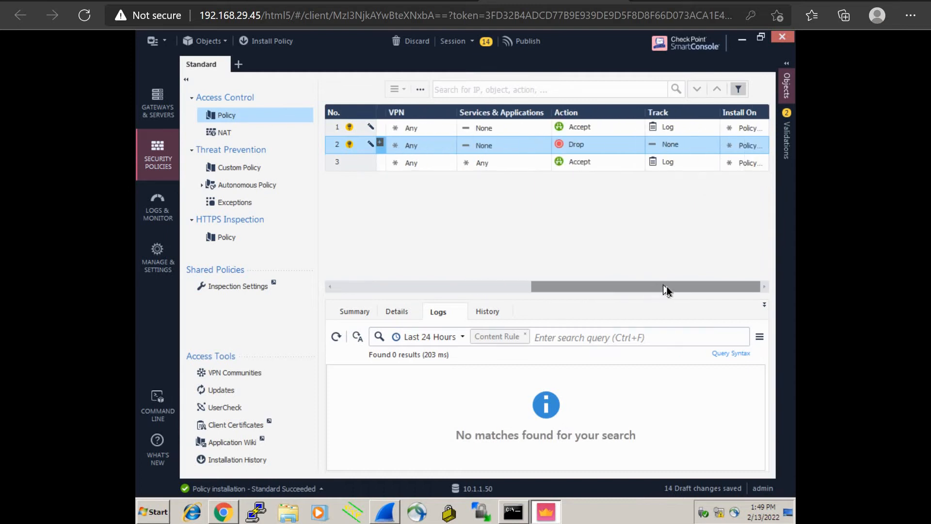
left_click(679, 145)
left_click(709, 173)
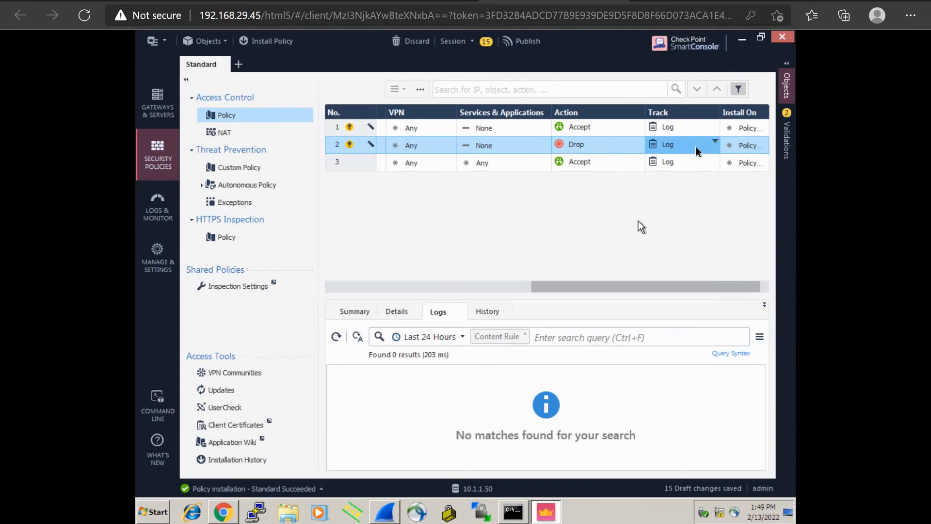
left_click_drag(602, 289, 391, 281)
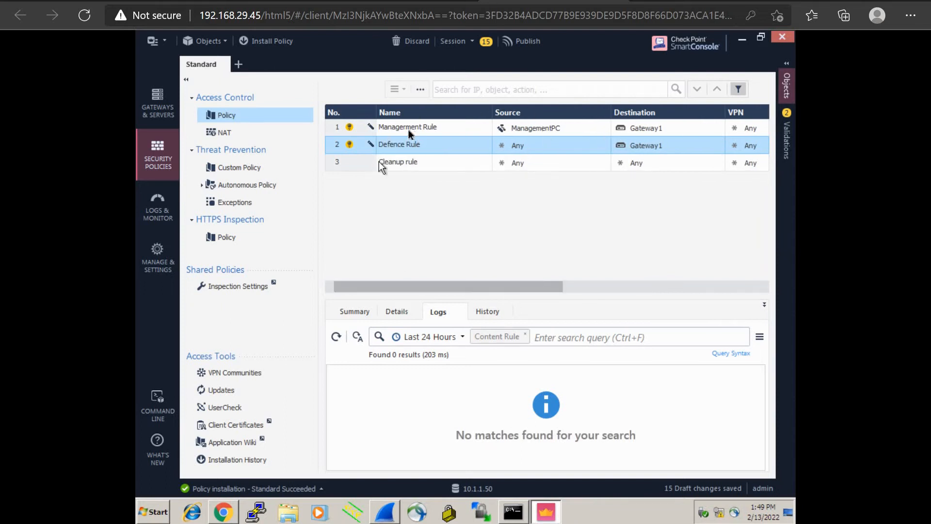
Insert a new rule below Defence Rule and name it 'Internet Rule'.
right_click(335, 145)
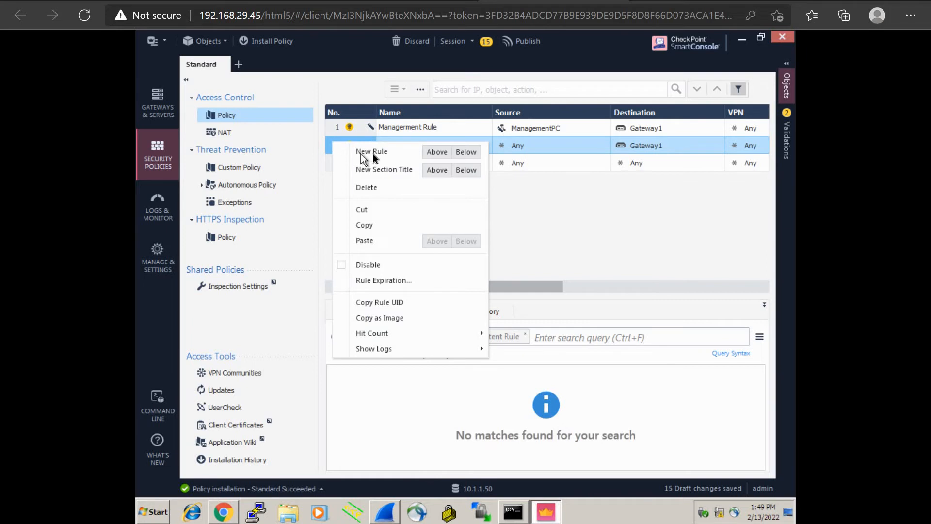
left_click(463, 153)
left_click(411, 164)
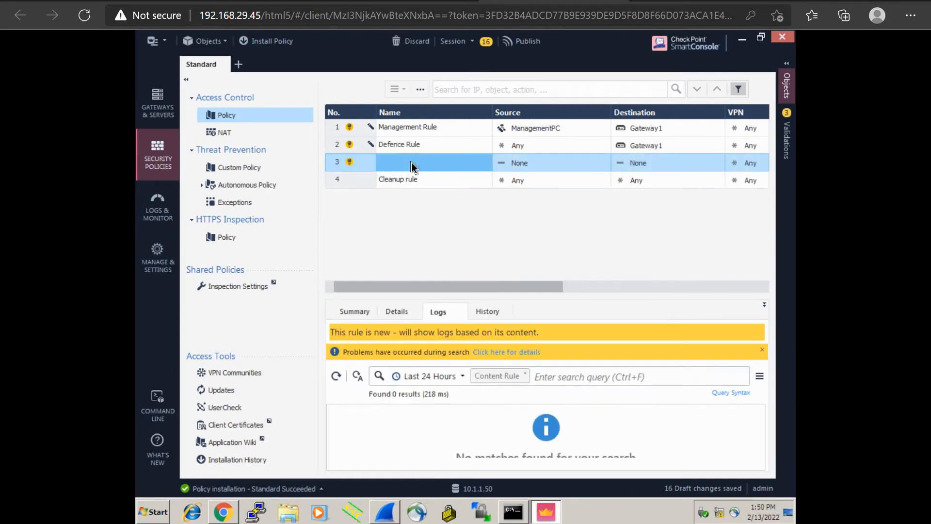
type("In")
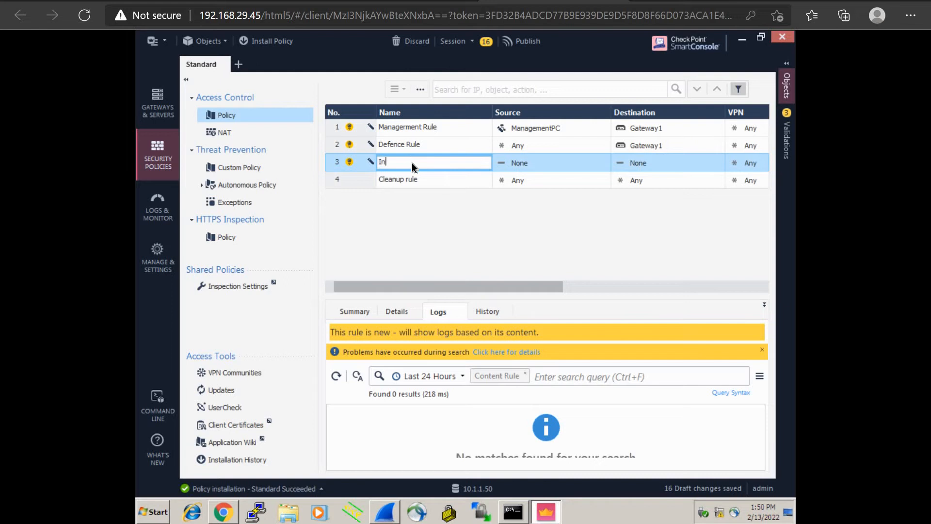
type("ternet Rule")
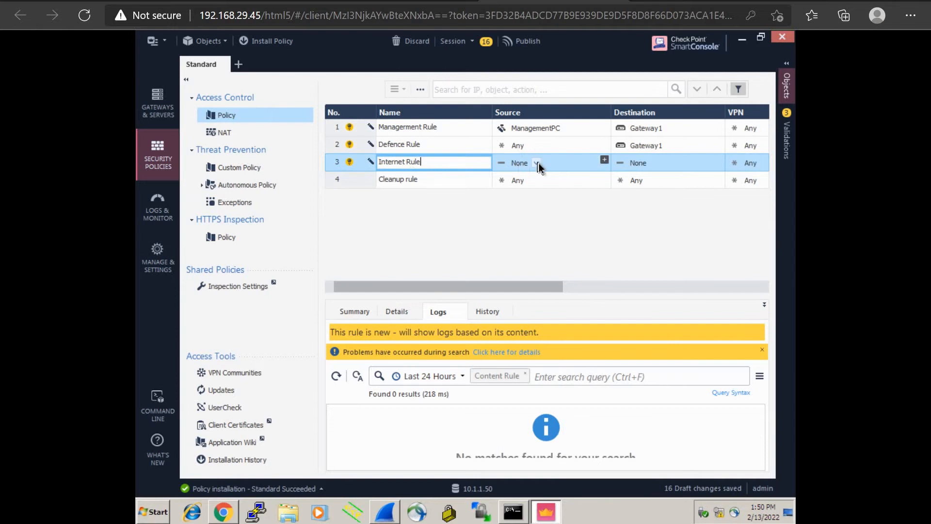
left_click(537, 164)
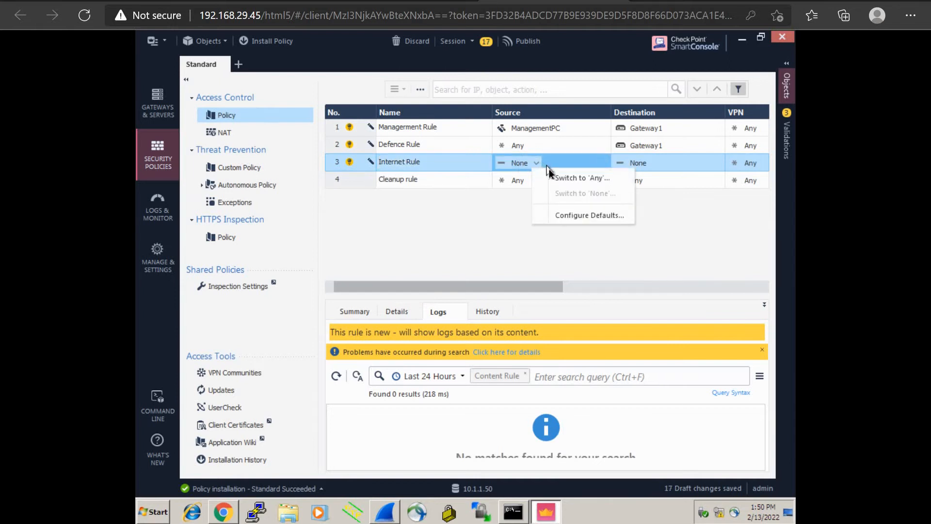
left_click(509, 226)
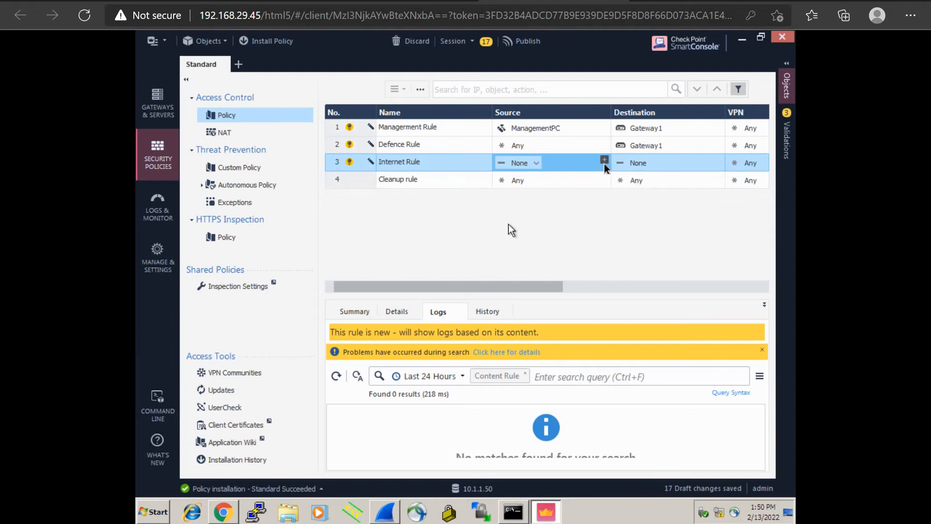
Create network object 'Internal' (10.1.1.0, mask 255.255.255.0) as the Internet Rule's source.
left_click(605, 160)
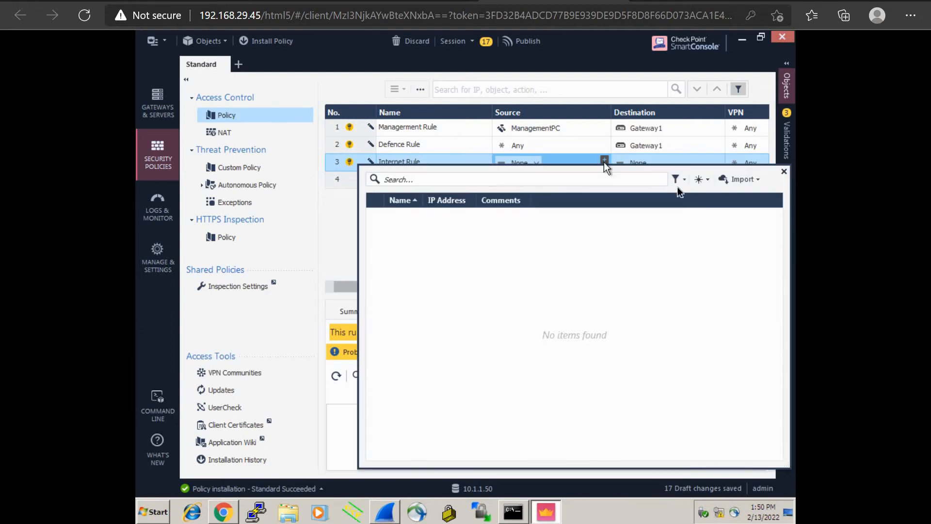
left_click(708, 184)
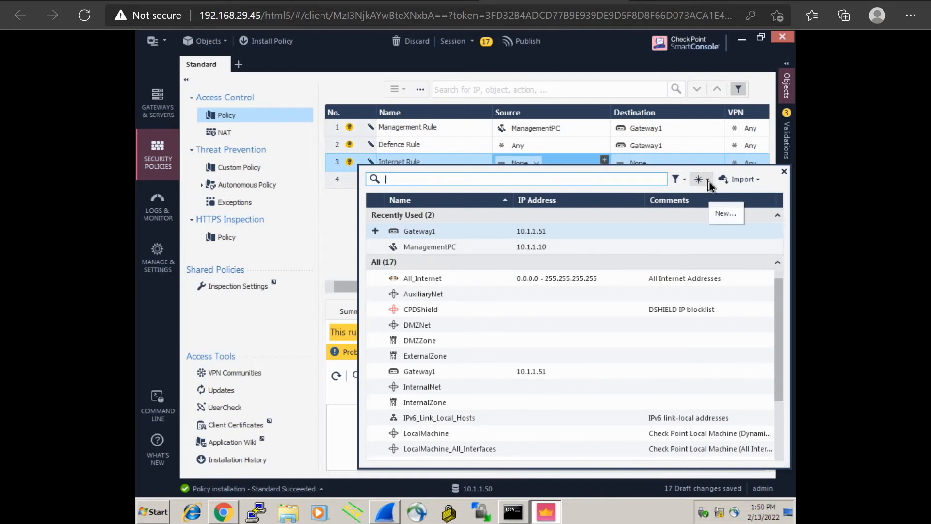
left_click(724, 214)
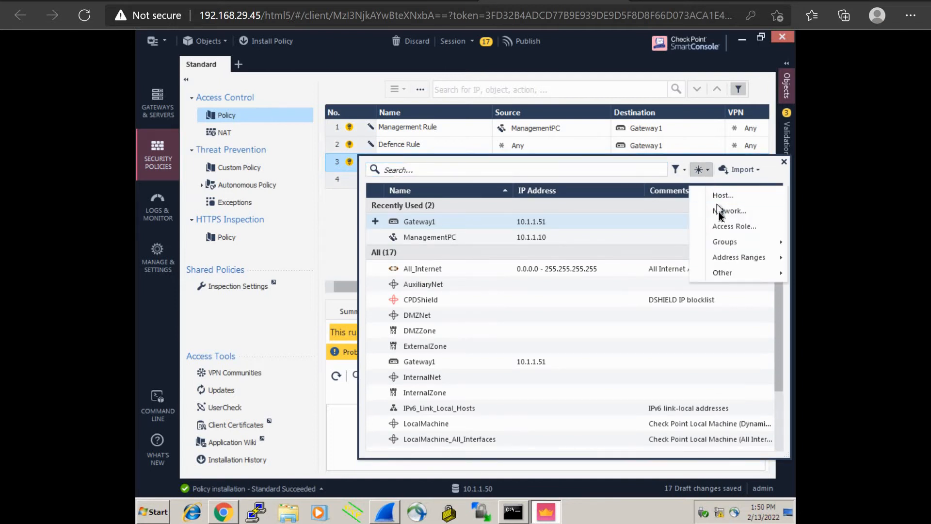
left_click(720, 213)
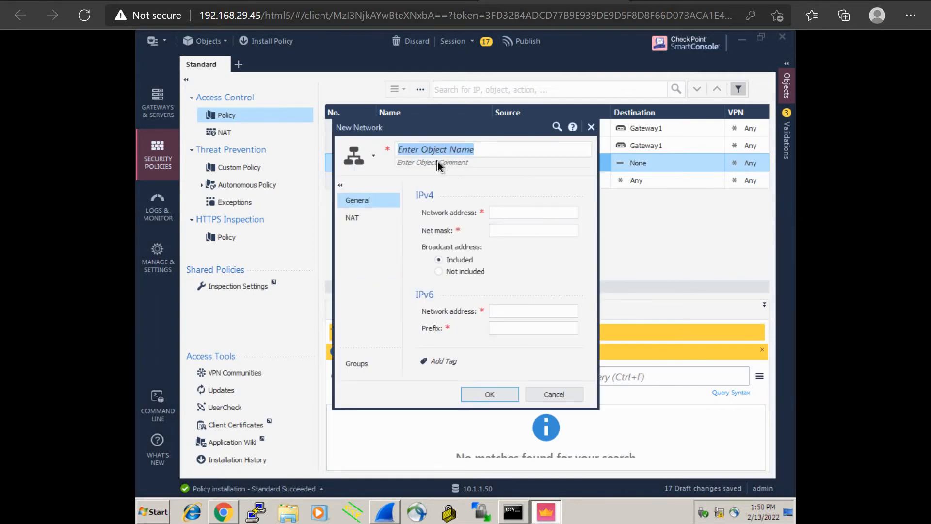
type("Internal")
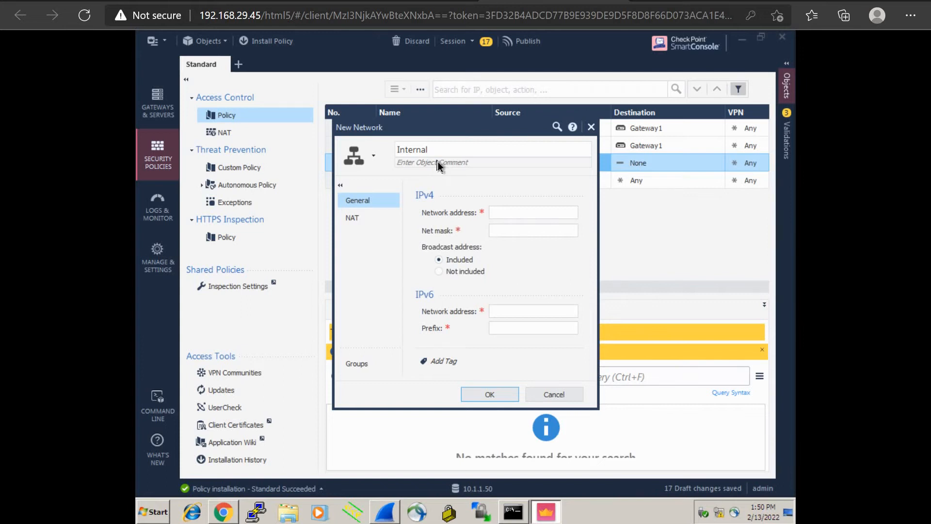
left_click(496, 214)
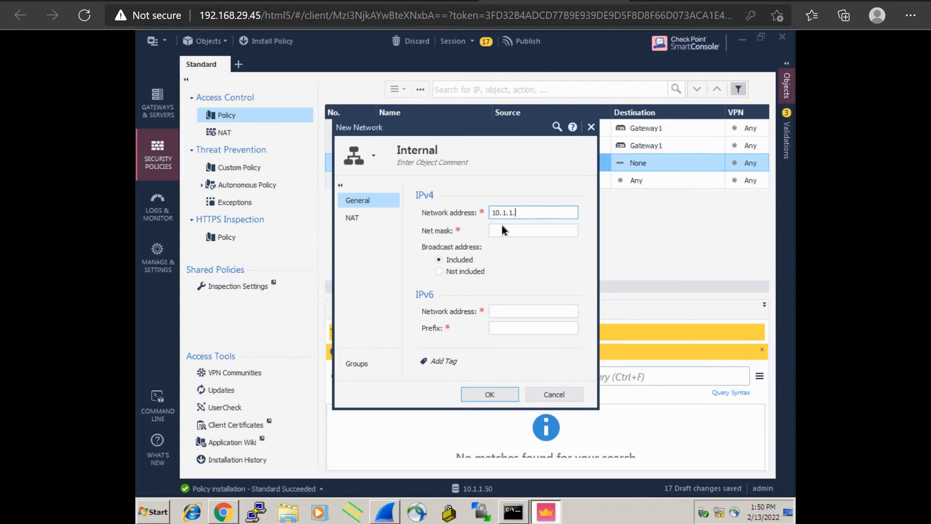
left_click(502, 228)
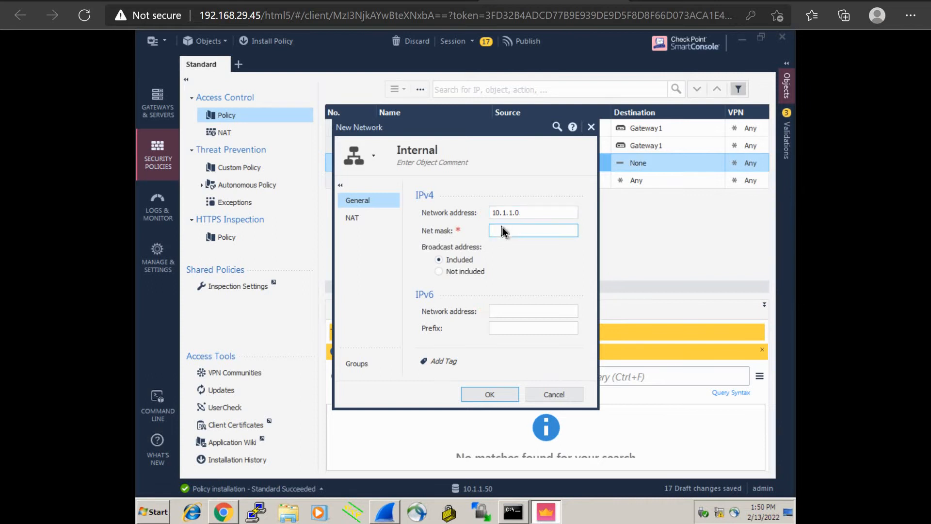
type("255.255.255.0")
left_click(503, 397)
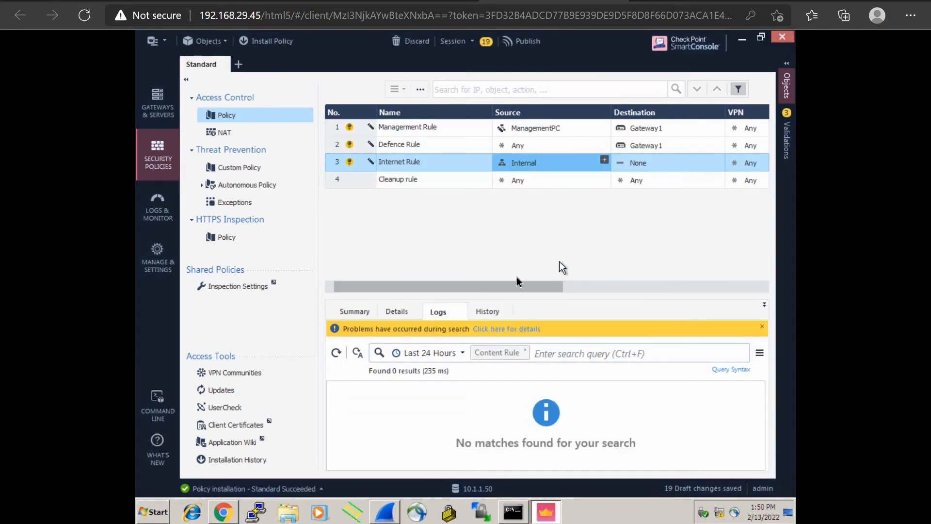
Set the Internet Rule's destination to Any.
left_click_drag(517, 290, 545, 289)
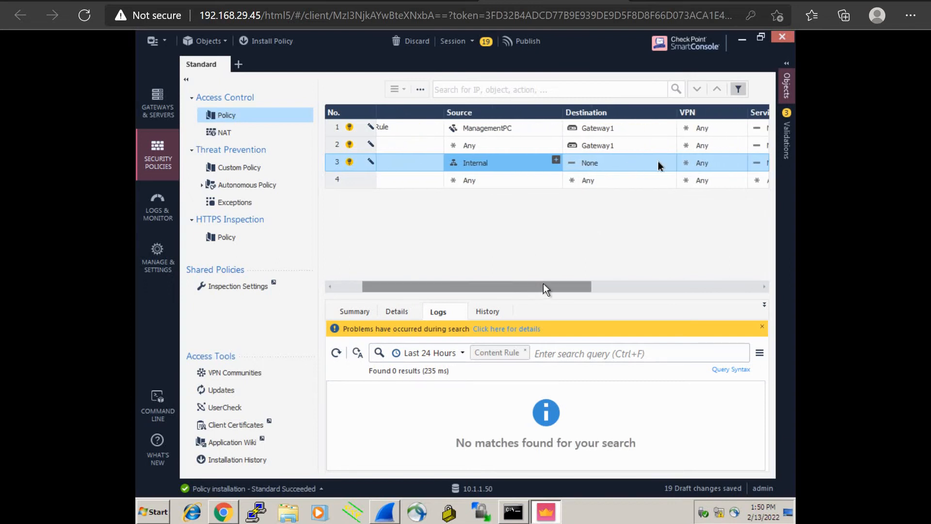
left_click(607, 164)
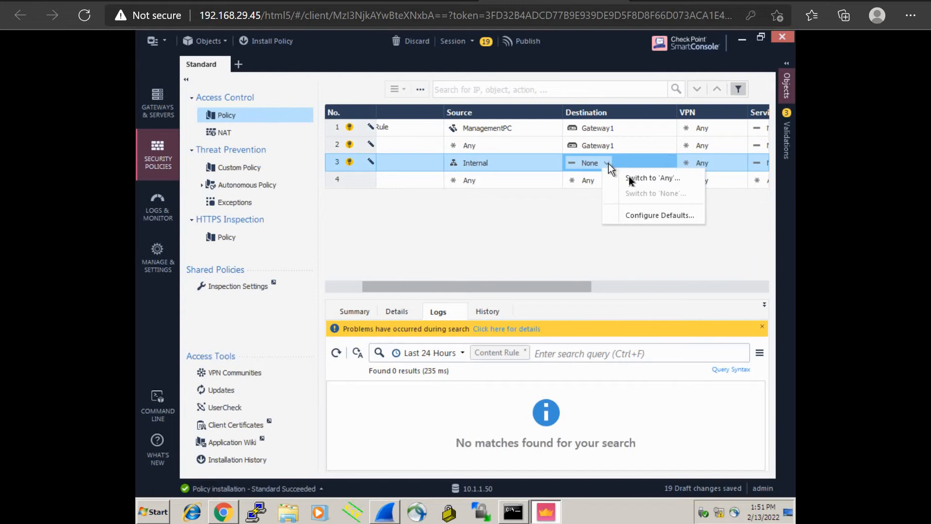
left_click(631, 179)
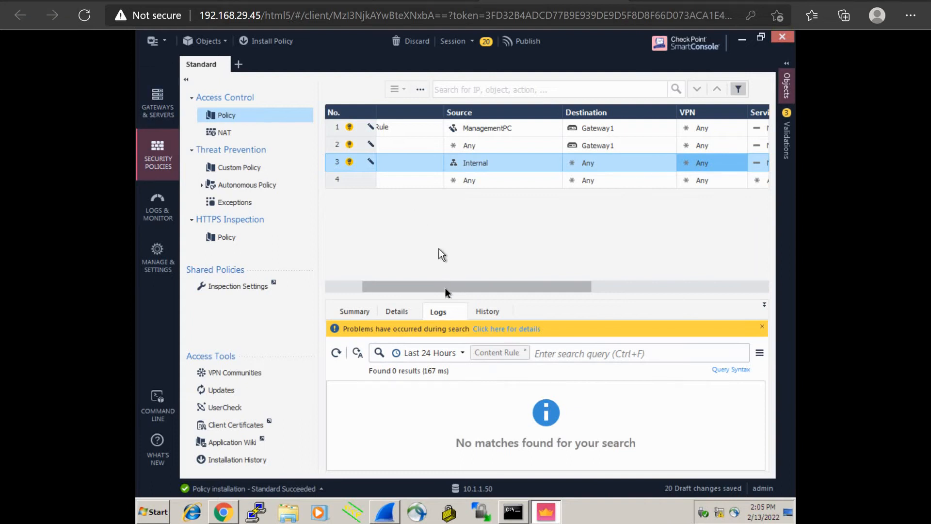
Set the Internet Rule's services and applications to Any, leaving the services list without additions.
left_click_drag(444, 286, 531, 284)
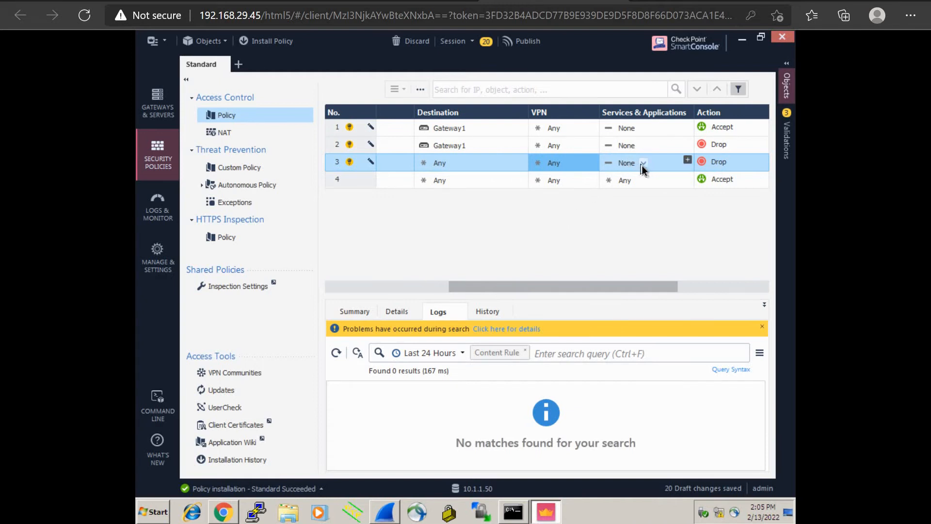
left_click(643, 166)
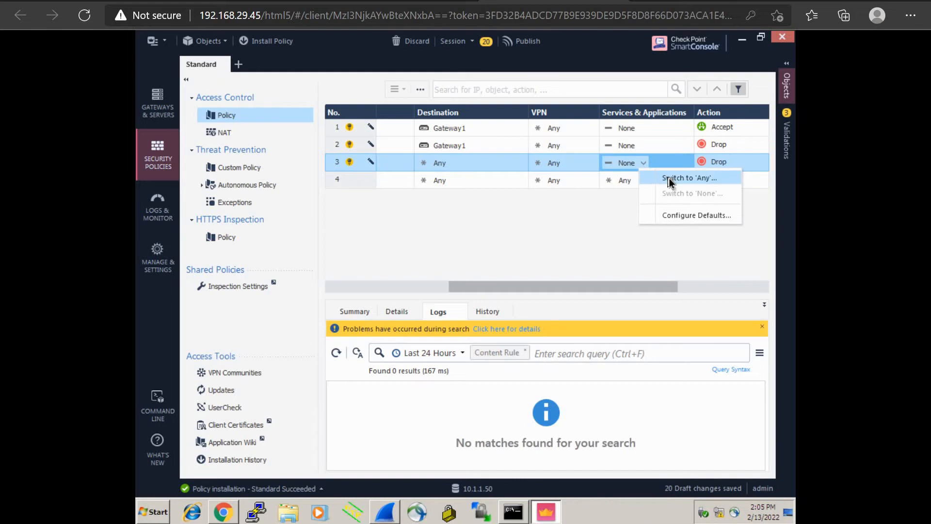
left_click(670, 179)
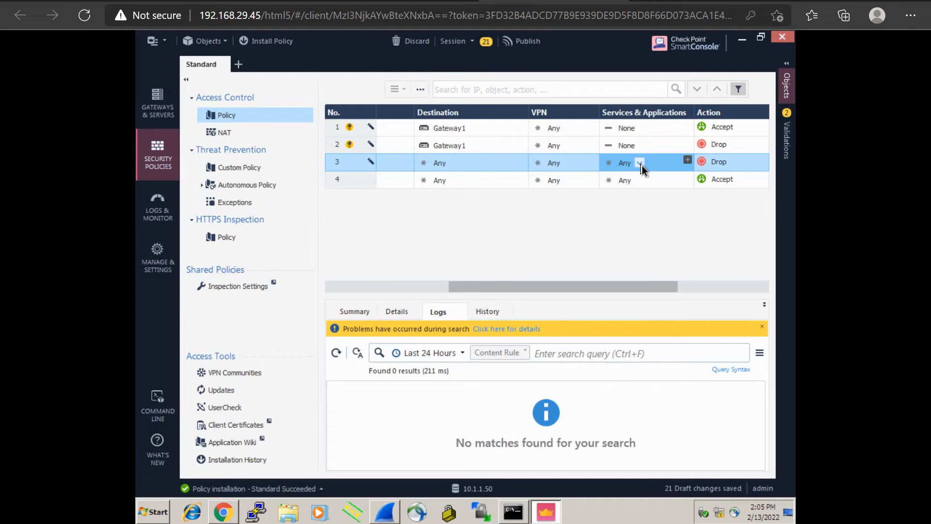
left_click(686, 160)
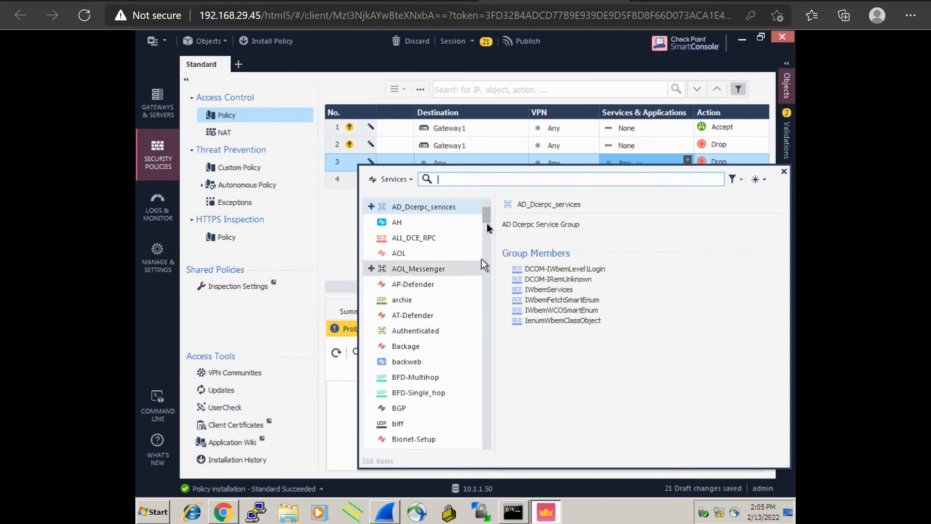
left_click_drag(487, 221, 491, 246)
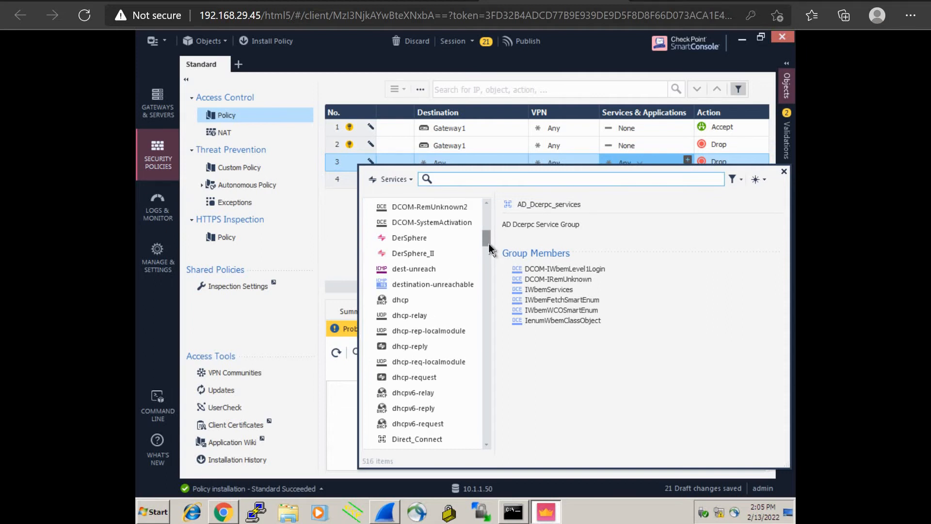
left_click_drag(487, 242, 490, 275)
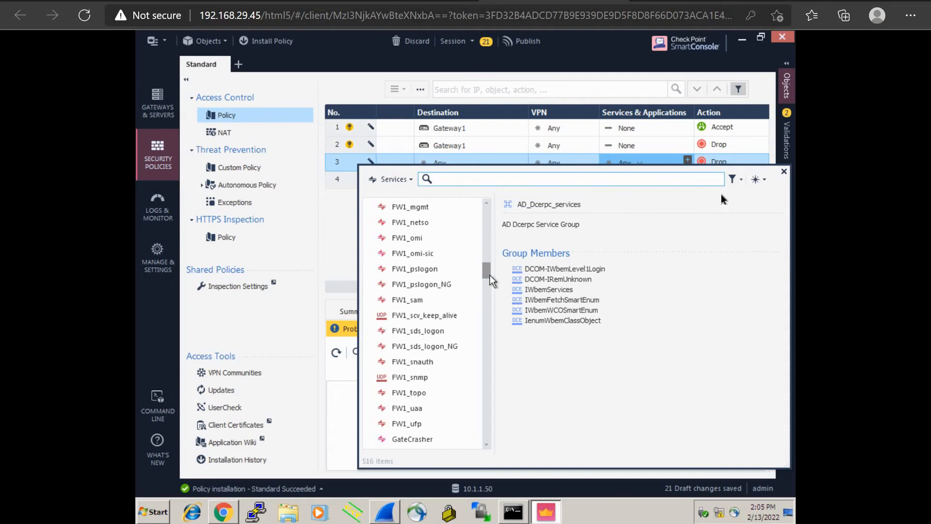
left_click(784, 171)
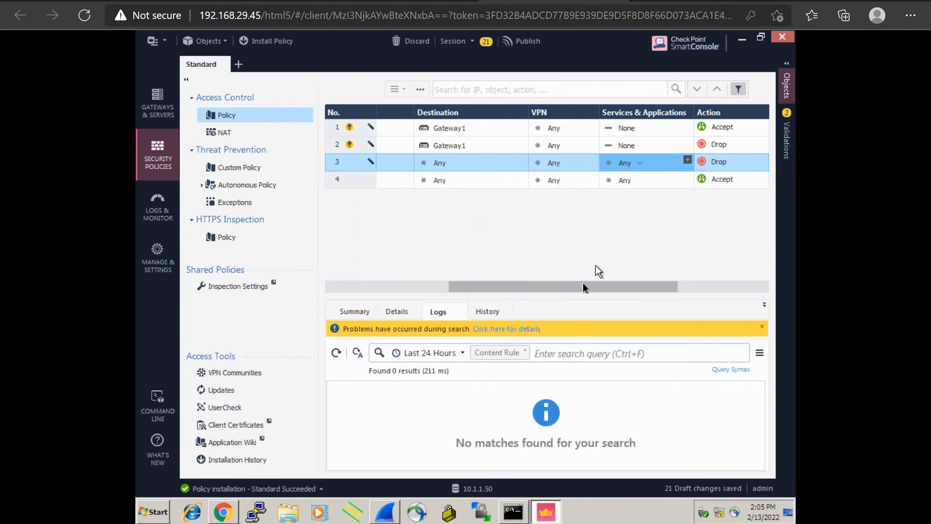
left_click_drag(583, 286, 653, 282)
Give the Internet Rule action Accept and Track Log, then scroll the rule table back left.
left_click(614, 162)
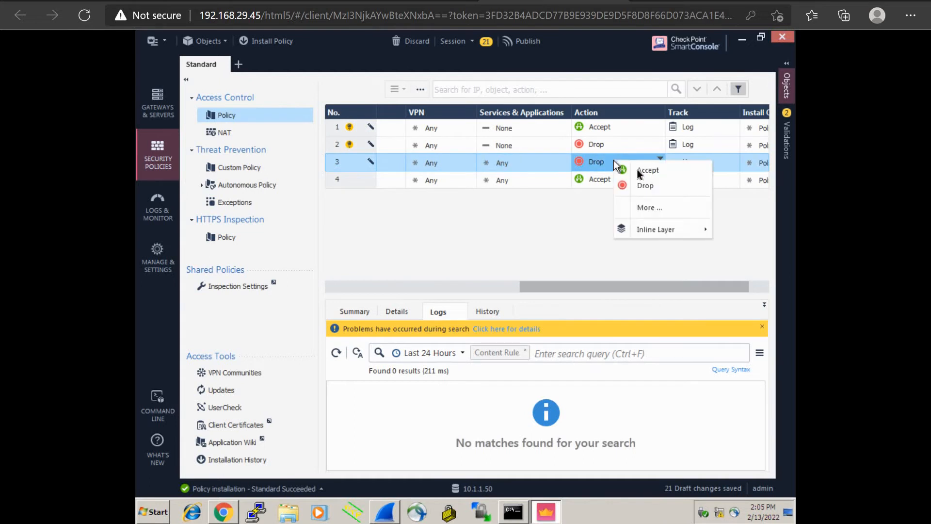
left_click(639, 170)
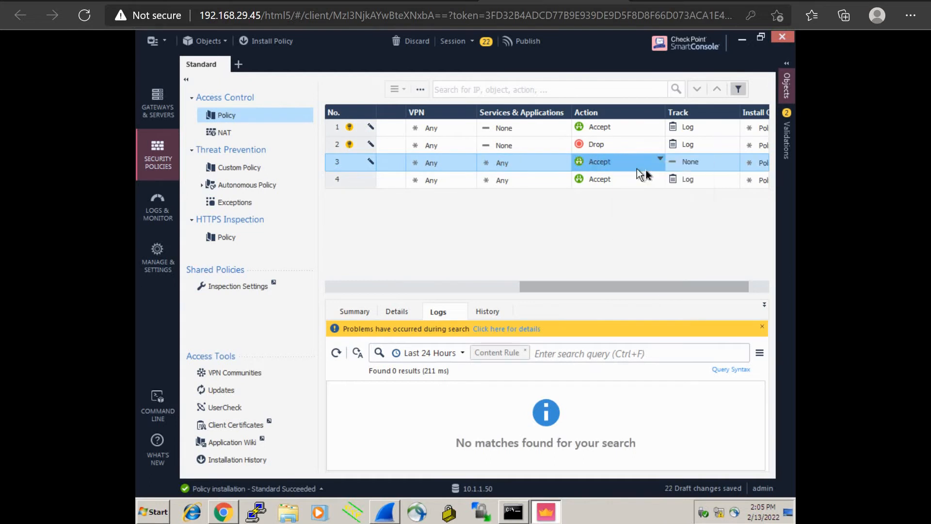
left_click(702, 163)
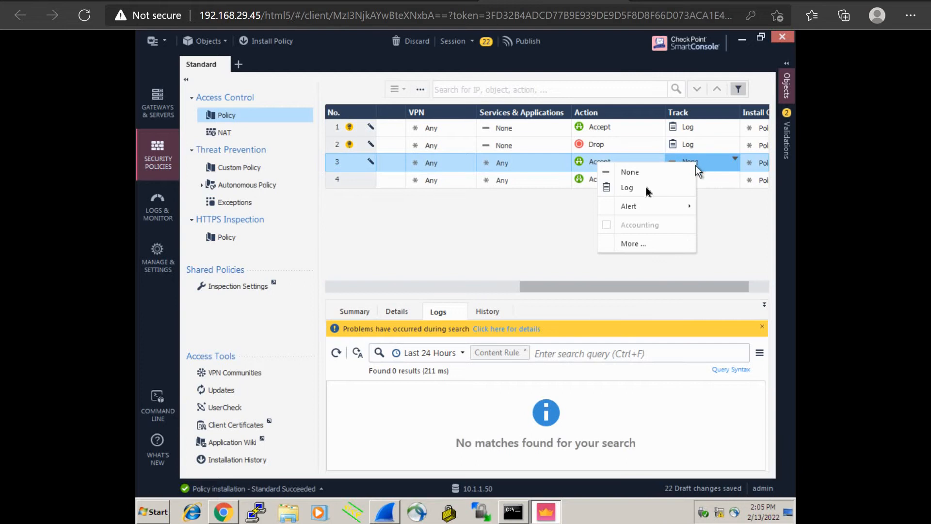
left_click(642, 188)
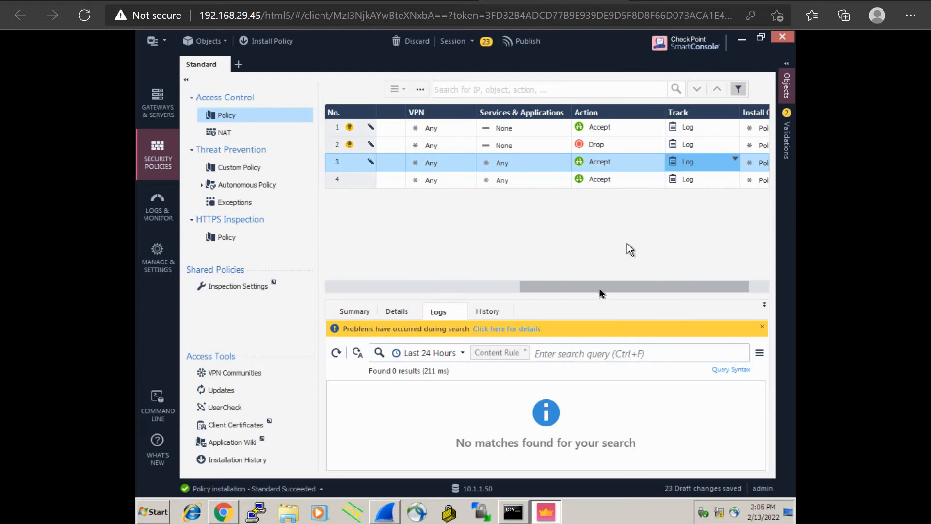
left_click_drag(661, 282, 405, 286)
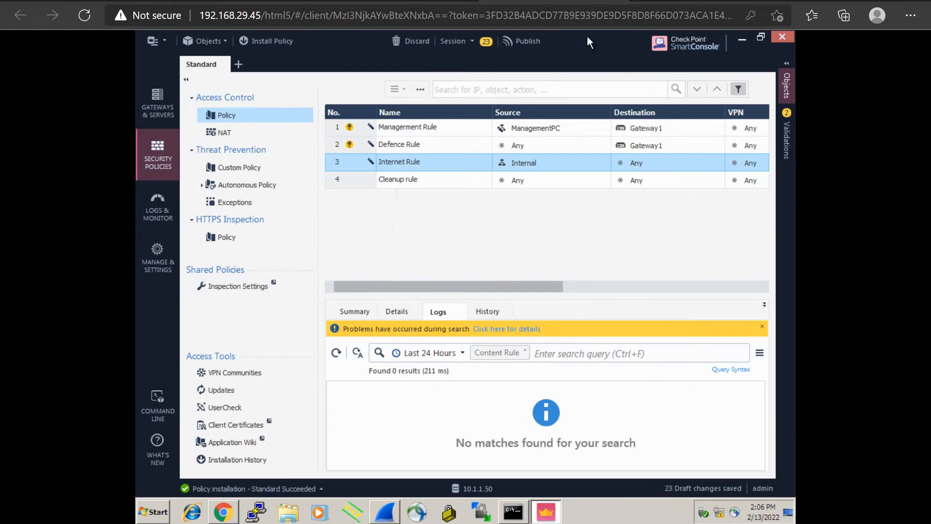
Minimise the SmartConsole browser window to show the Windows desktop.
left_click(847, 1)
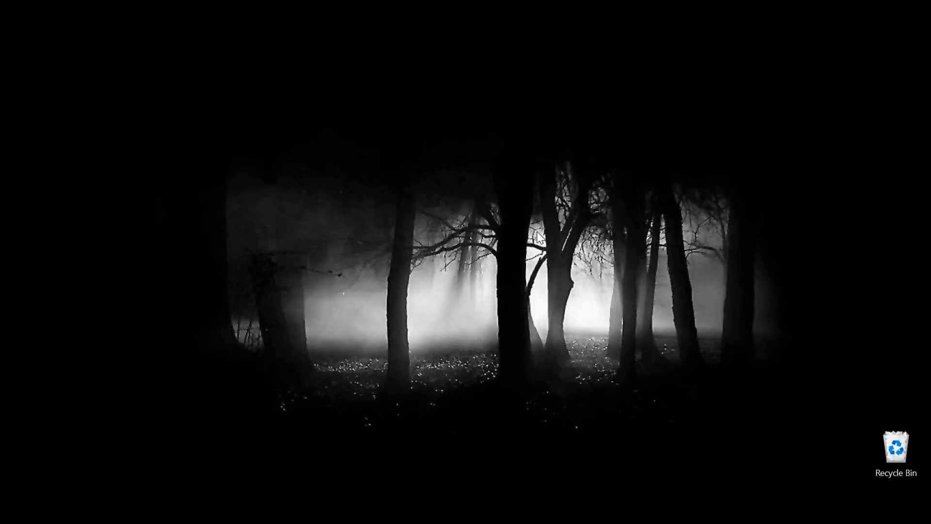
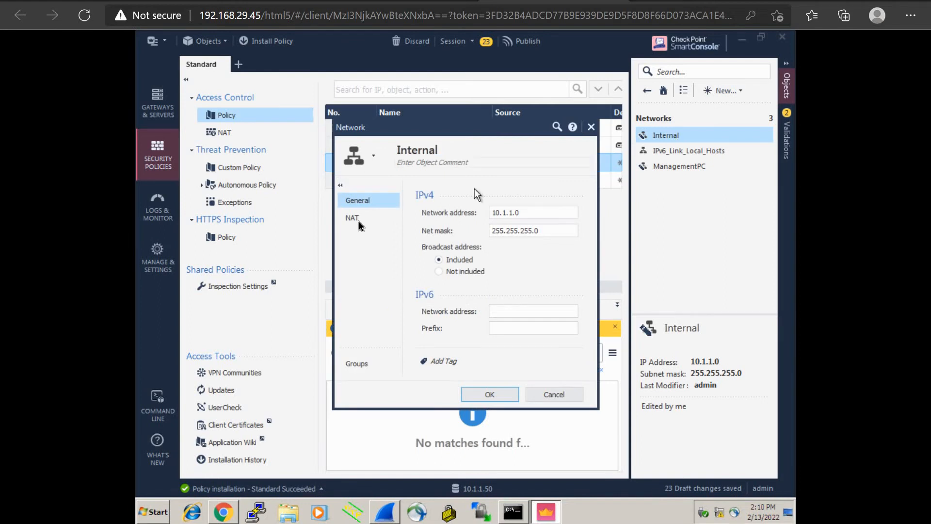
Turn on automatic Hide NAT behind the gateway in the Internal network's NAT settings and confirm with OK.
left_click(358, 219)
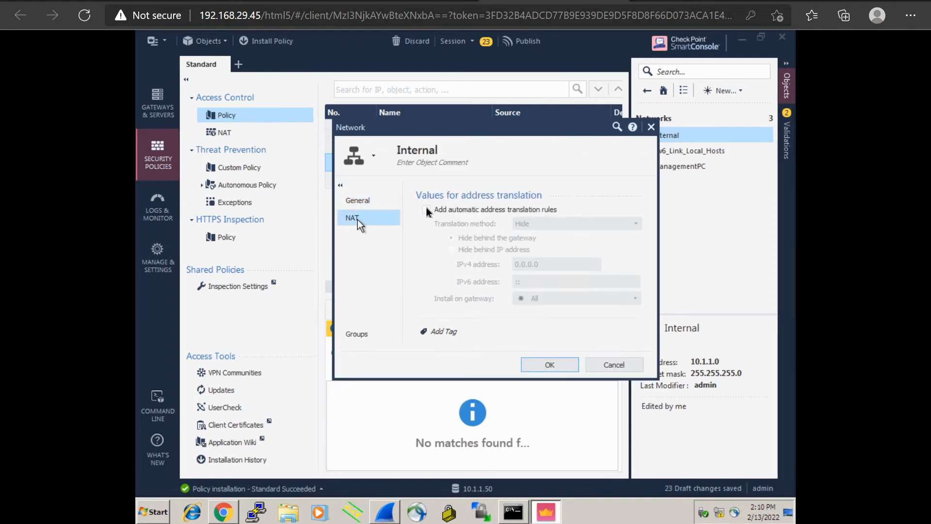
left_click(427, 209)
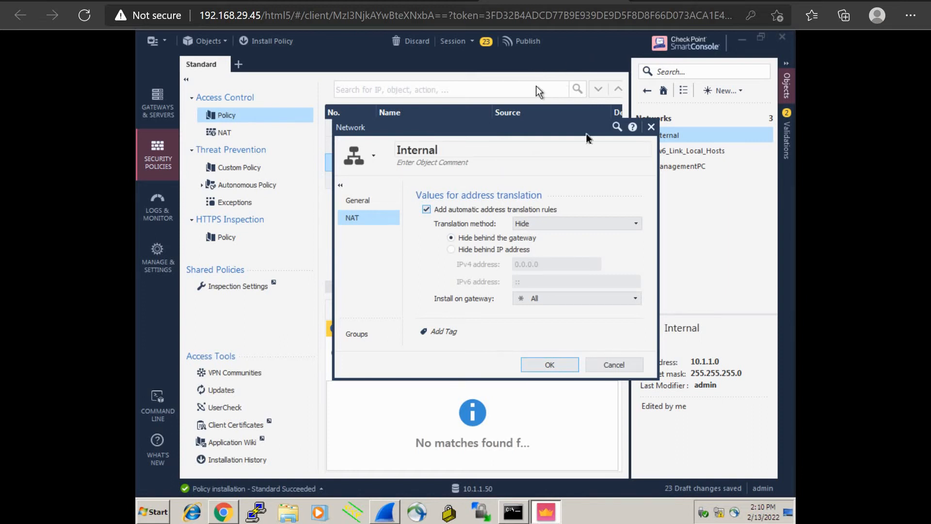
left_click(550, 365)
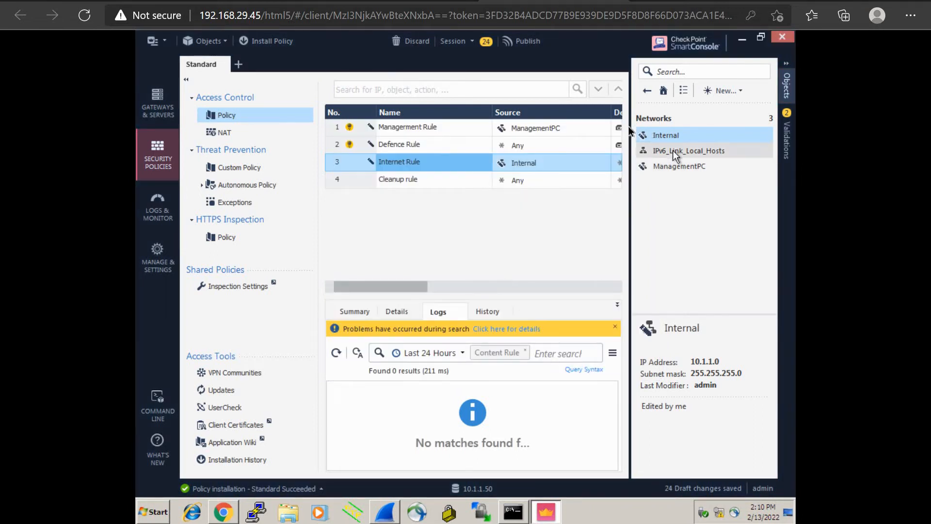
Collapse the Objects pane, publish the pending changes and install the Standard policy on Gateway1.
left_click_drag(630, 128, 790, 130)
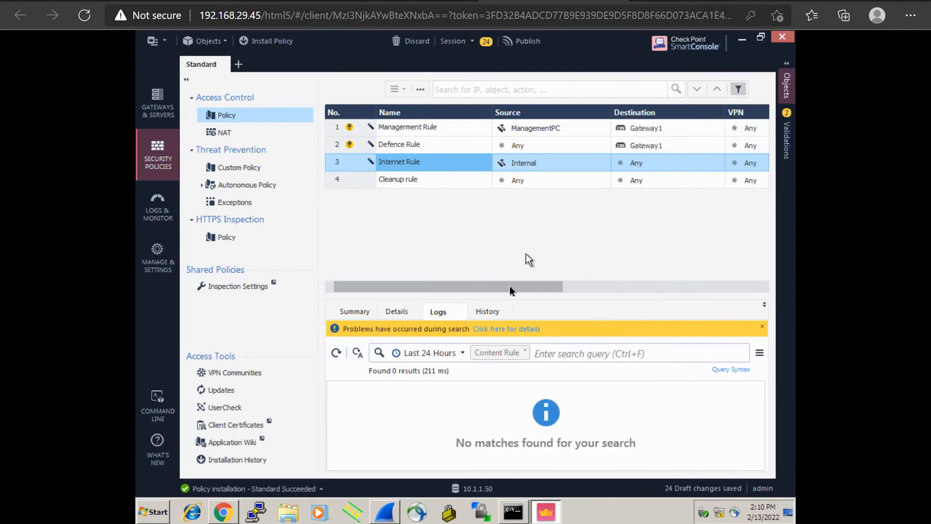
left_click_drag(509, 286, 491, 266)
left_click(271, 42)
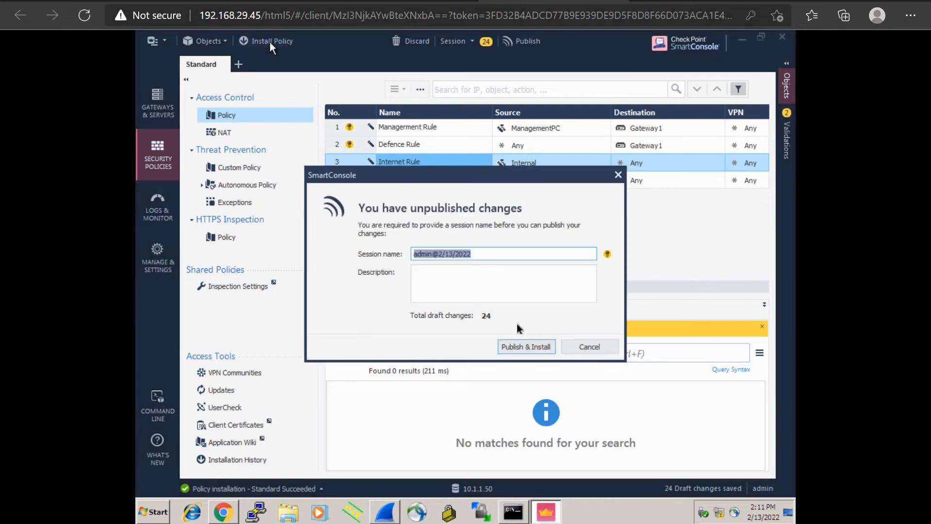
left_click(540, 347)
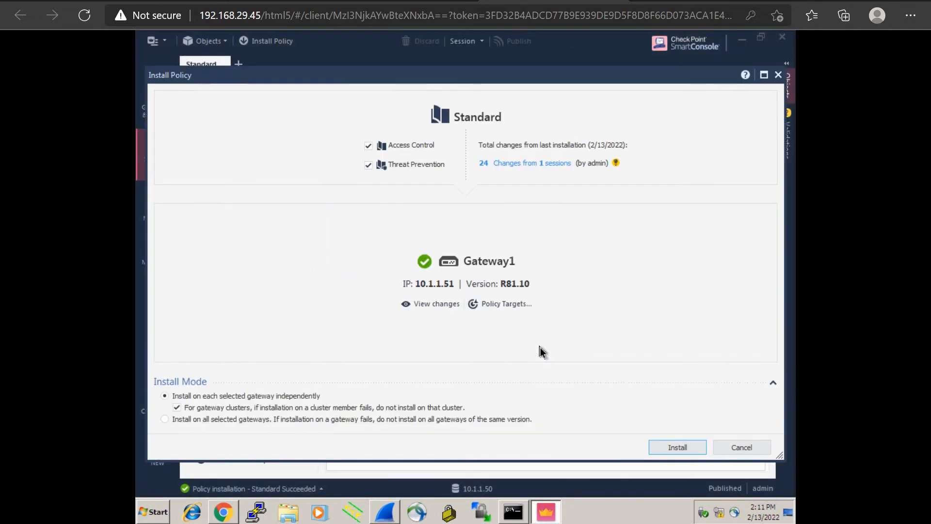
left_click(682, 449)
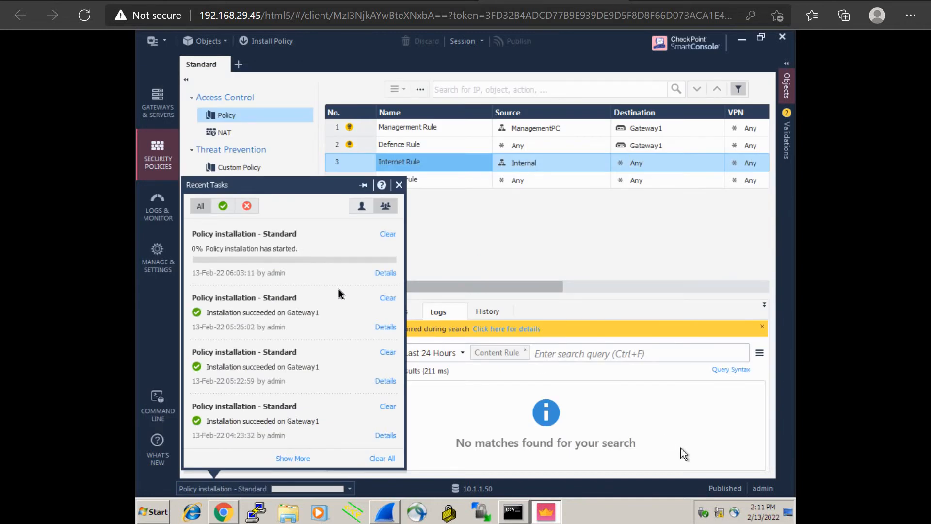
Follow the installation progress in Recent Tasks until it succeeds, then dismiss the list.
left_click(350, 489)
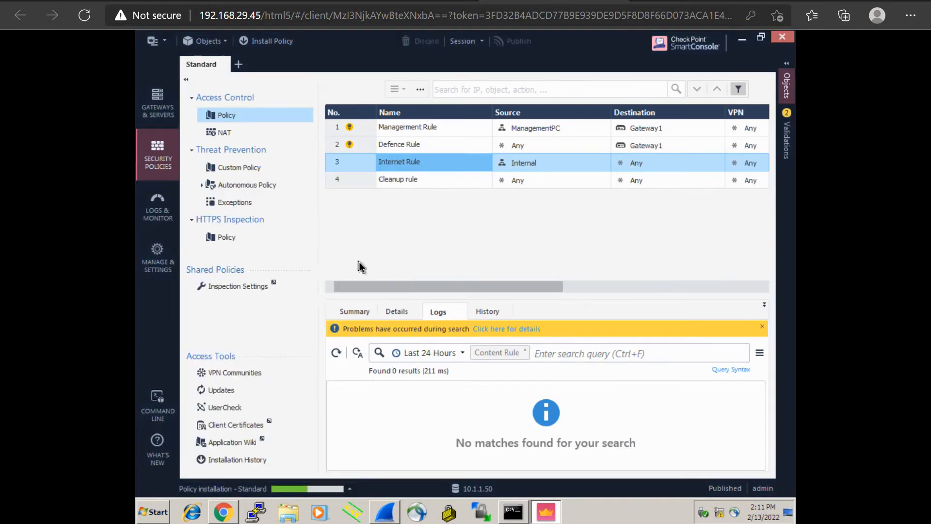
left_click(349, 489)
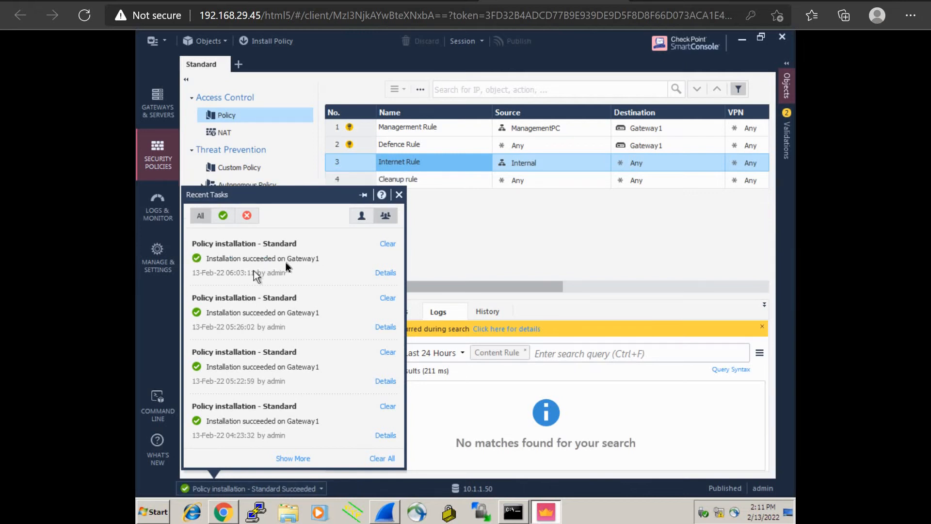
left_click(466, 245)
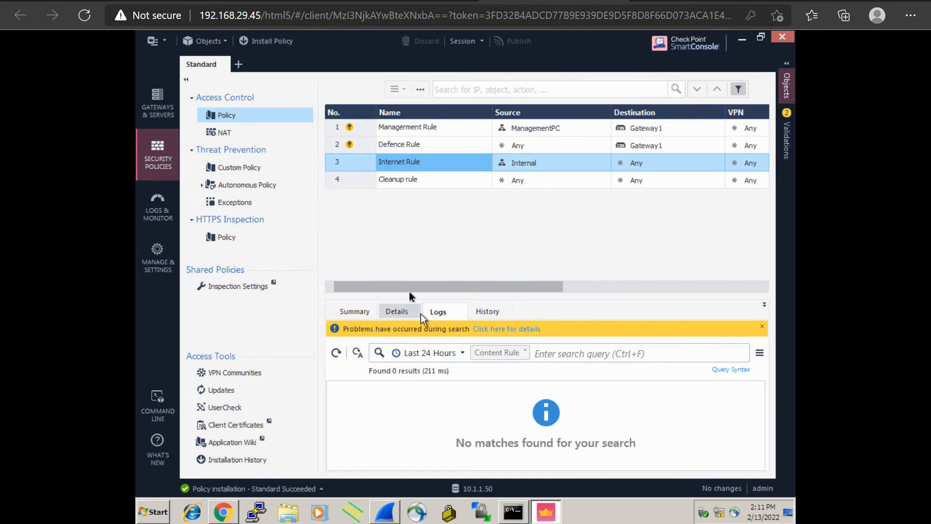
Switch Services & Applications from None to Any for the Management and Defence rules.
left_click(351, 130)
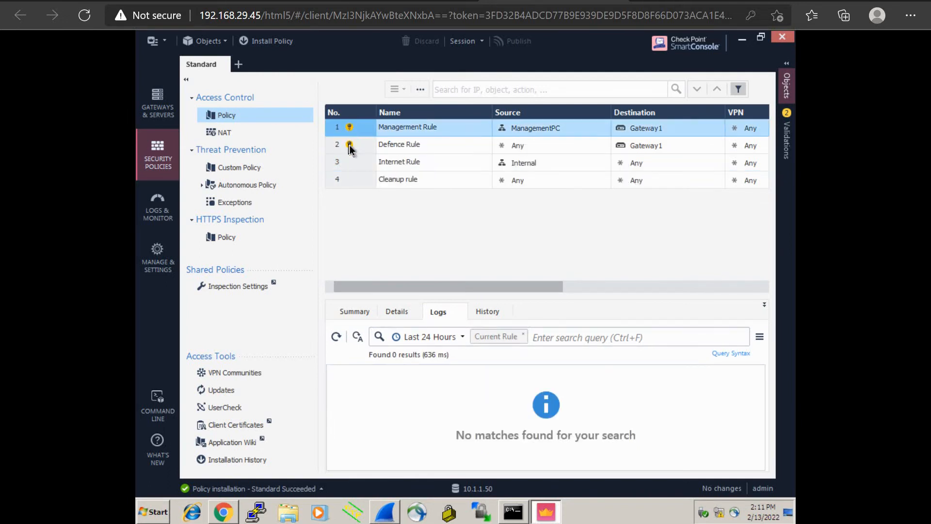
mouse_move(350, 147)
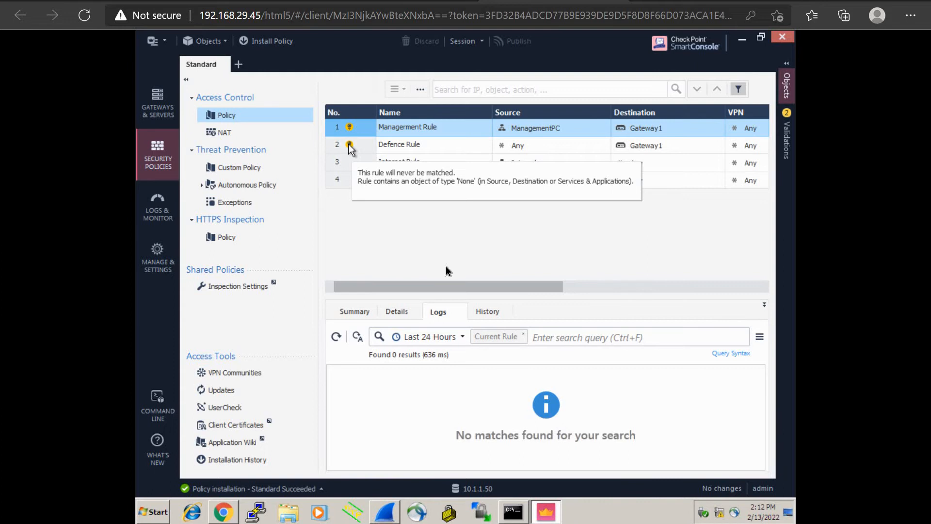
left_click_drag(441, 286, 571, 285)
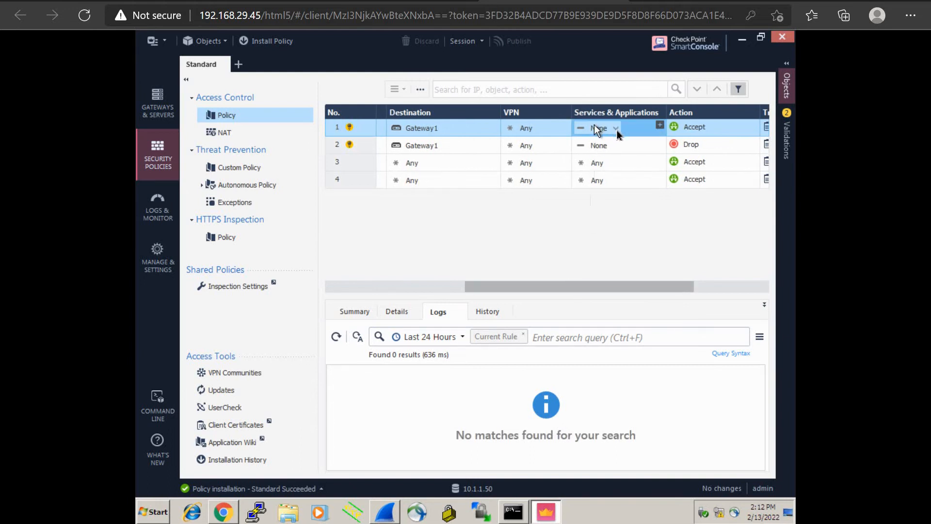
left_click(616, 129)
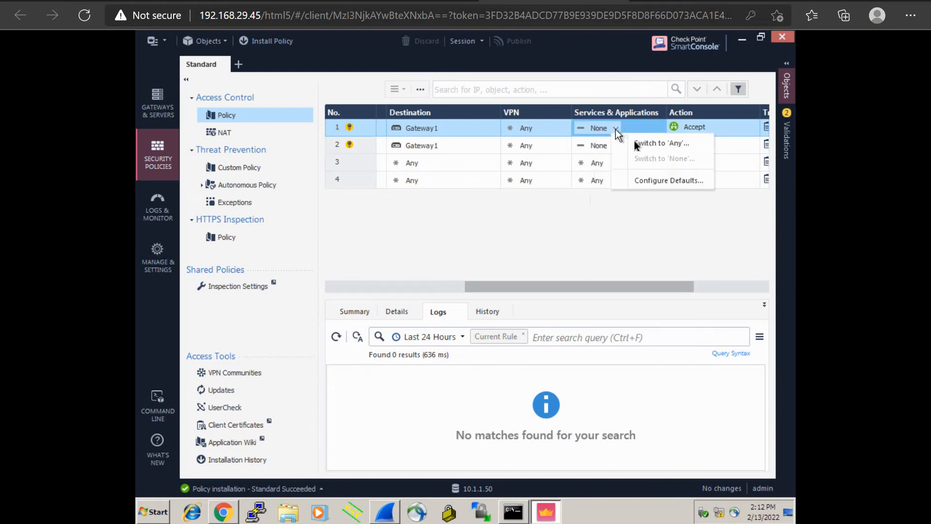
left_click(638, 143)
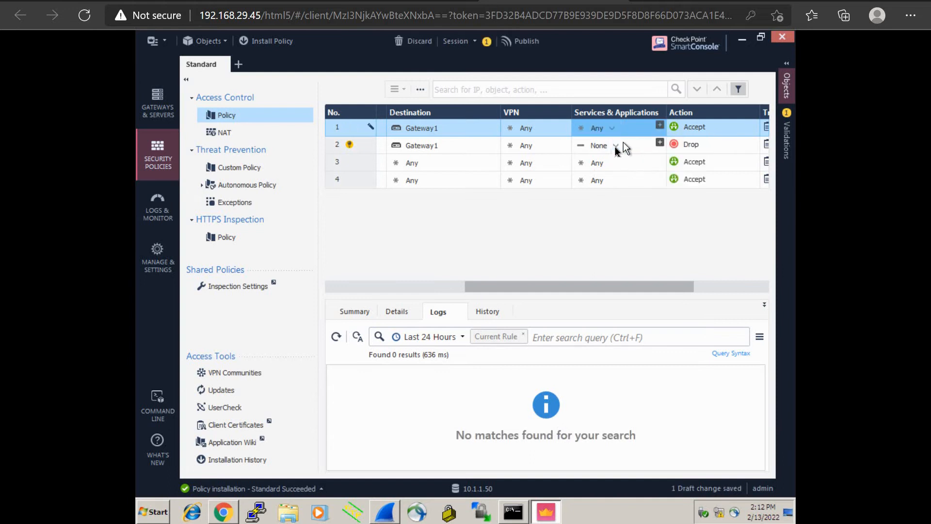
left_click(614, 145)
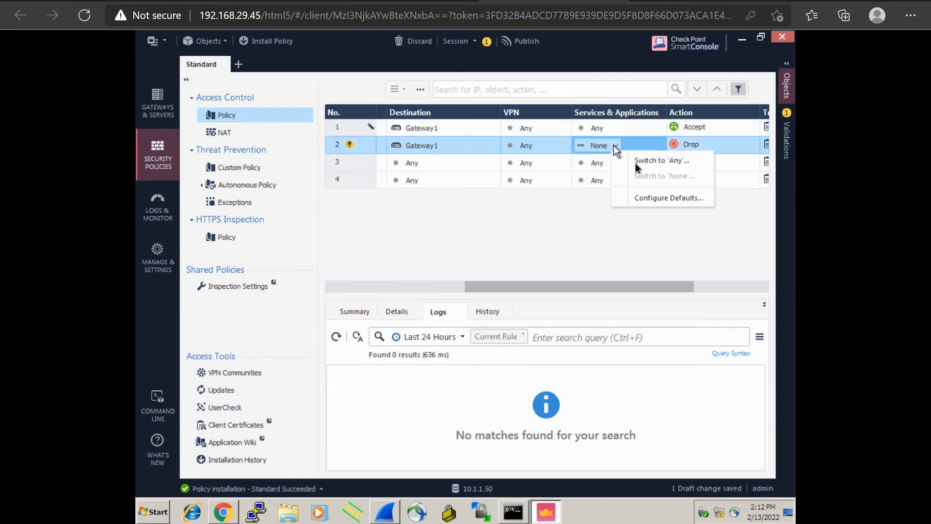
left_click(636, 163)
Publish the two changes and install the updated policy on Gateway1.
left_click_drag(555, 288, 370, 290)
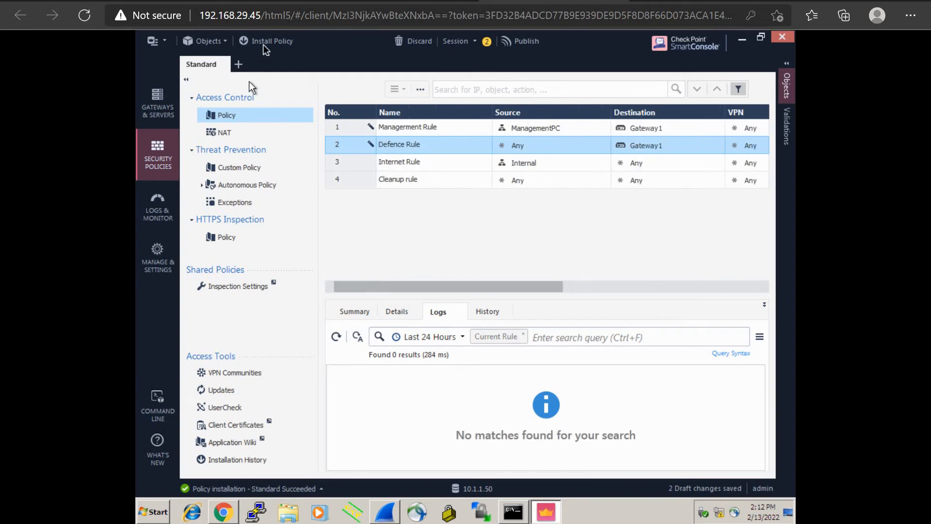
left_click(261, 42)
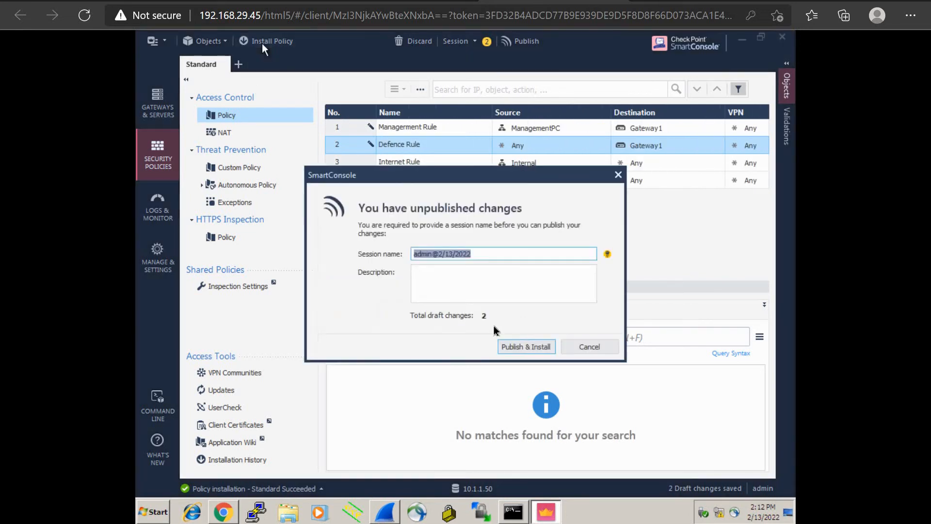
left_click(534, 348)
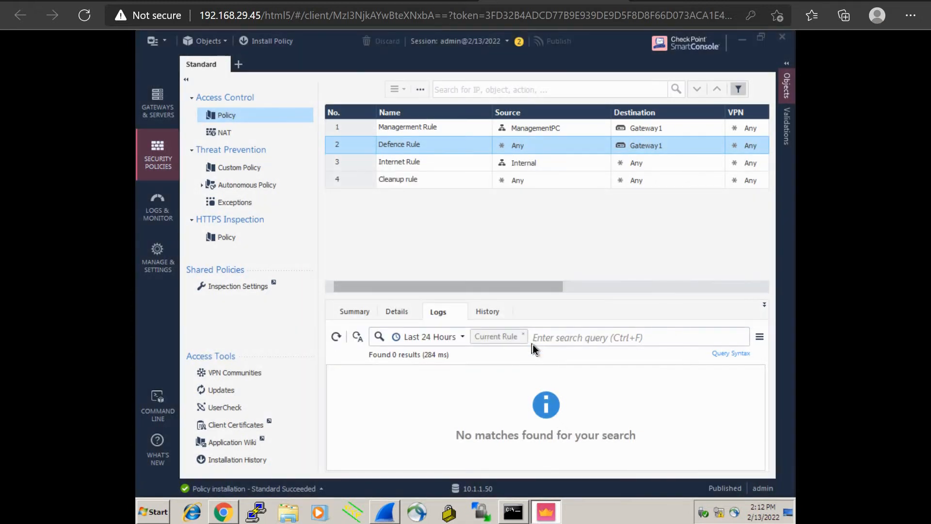
left_click(692, 448)
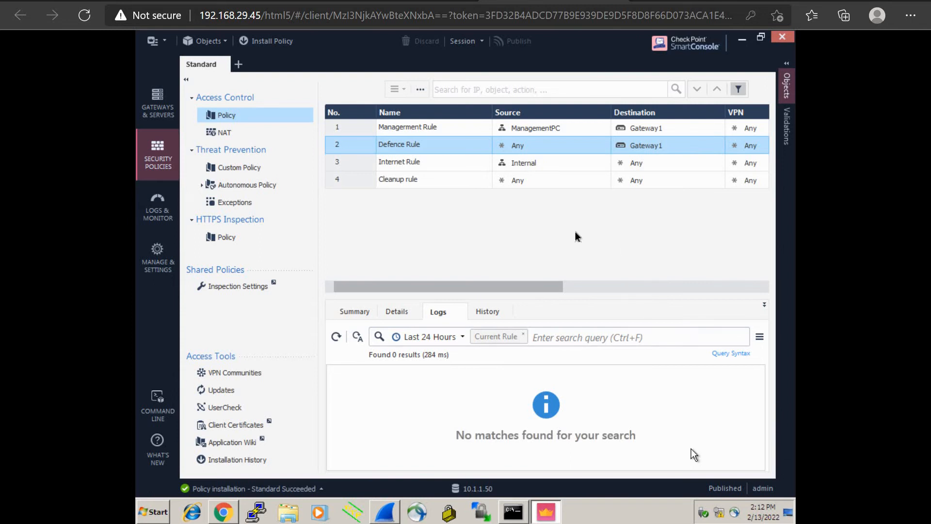
left_click_drag(514, 287, 467, 284)
left_click_drag(415, 284, 336, 289)
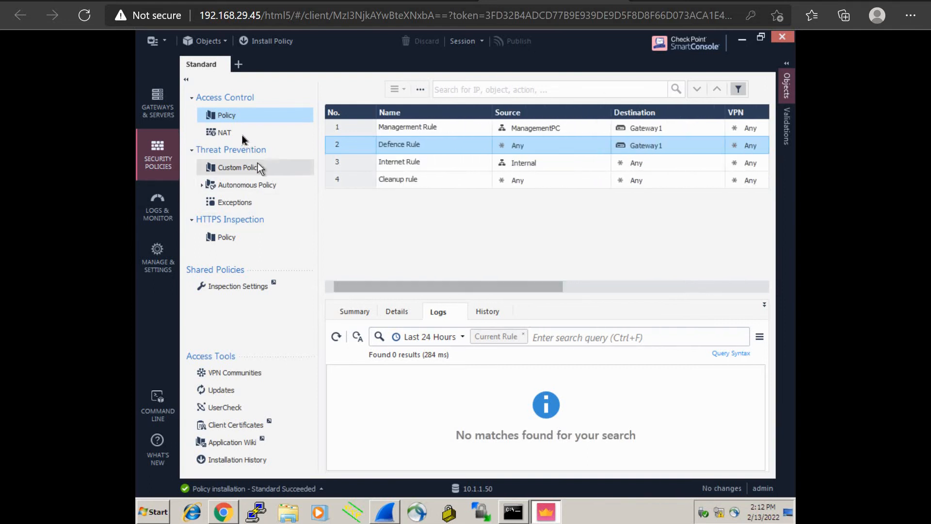
left_click(242, 134)
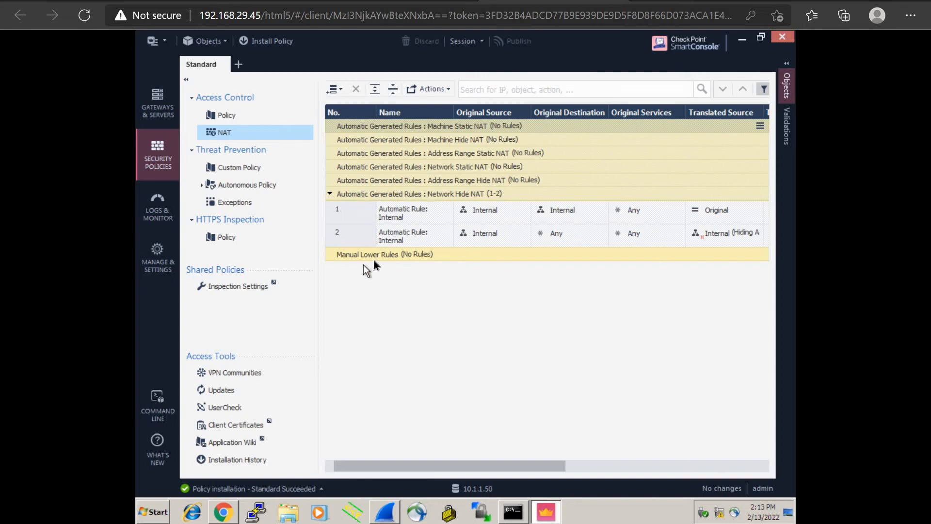
left_click(339, 90)
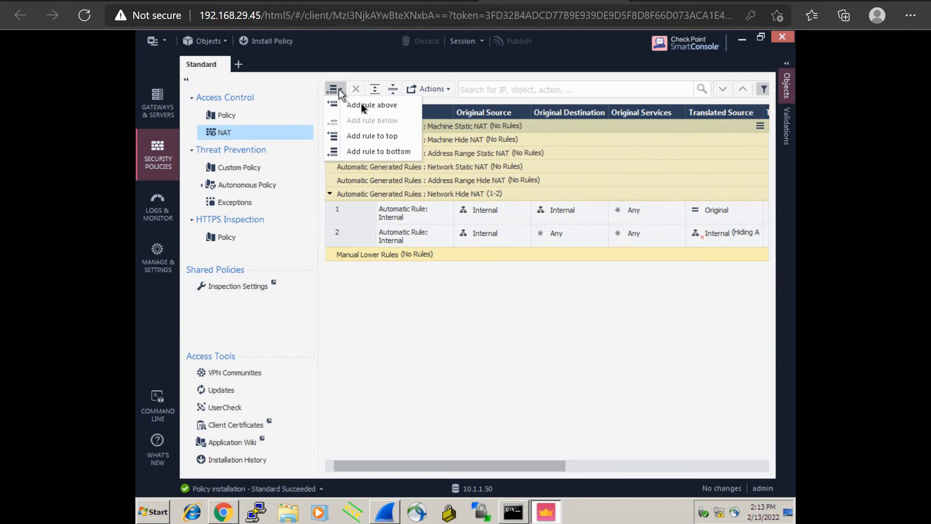
left_click(366, 311)
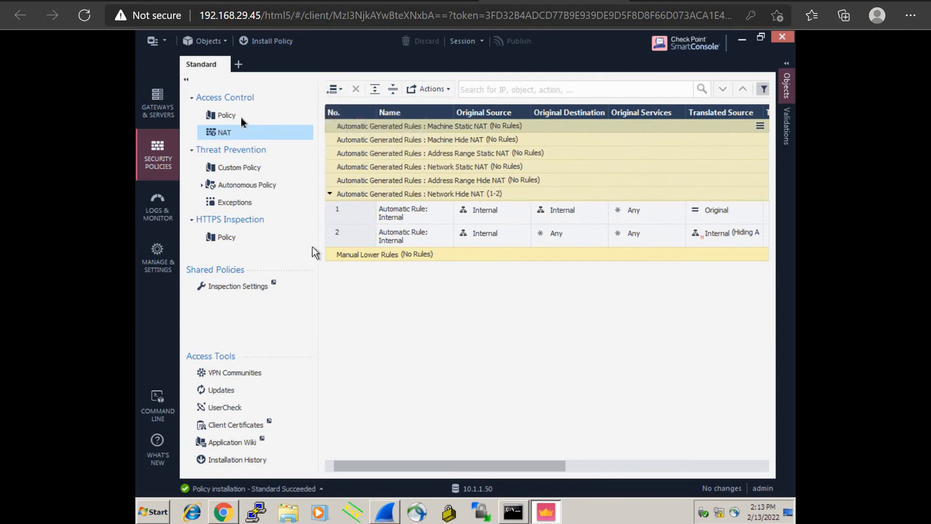
left_click(227, 116)
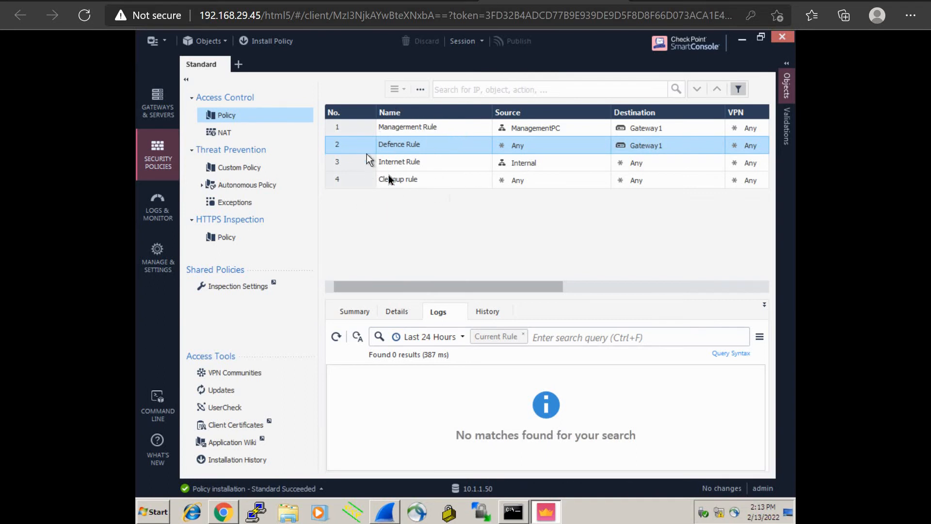
Show the policy's implied rules, scroll through them, and cancel without changes.
left_click(421, 91)
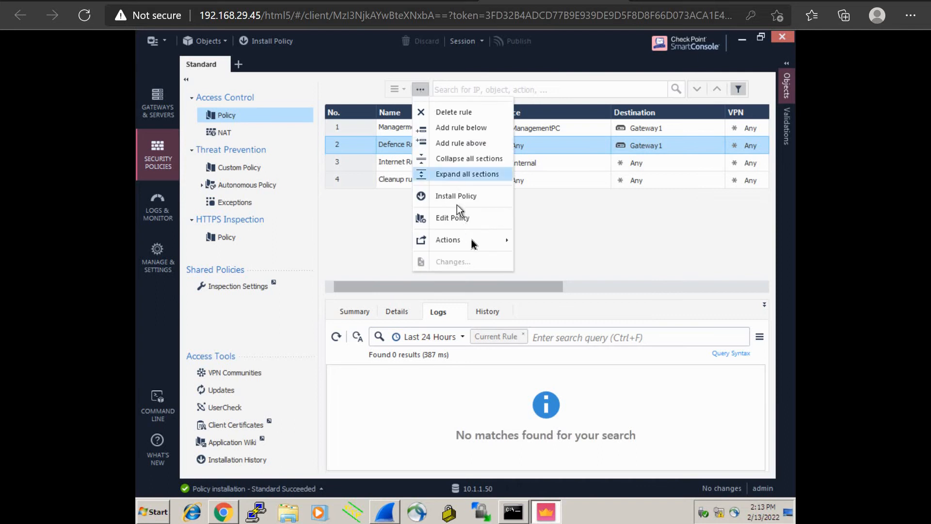
mouse_move(503, 243)
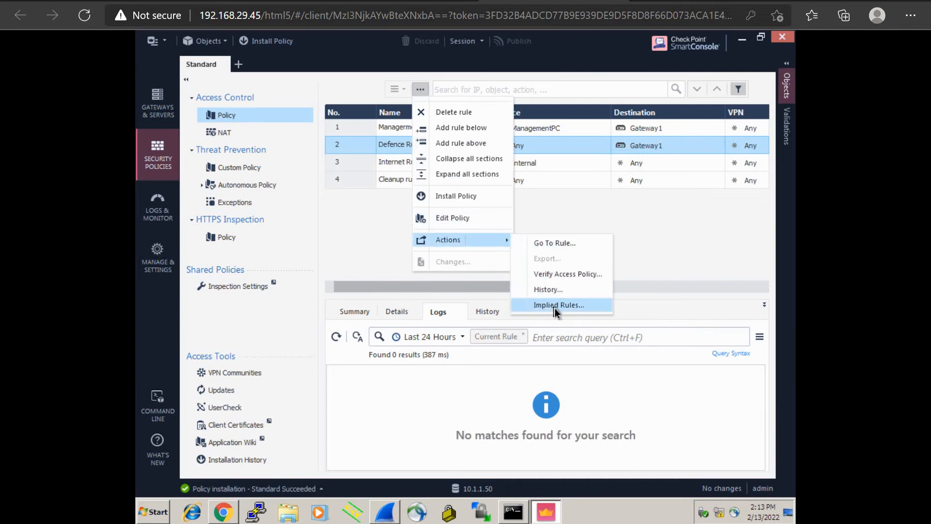
left_click(554, 306)
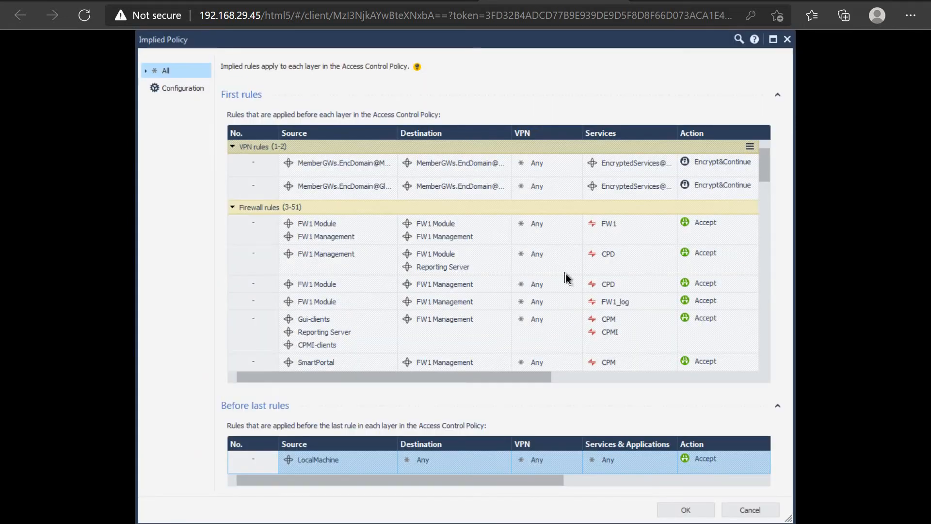
scroll(566, 273, "down", 10)
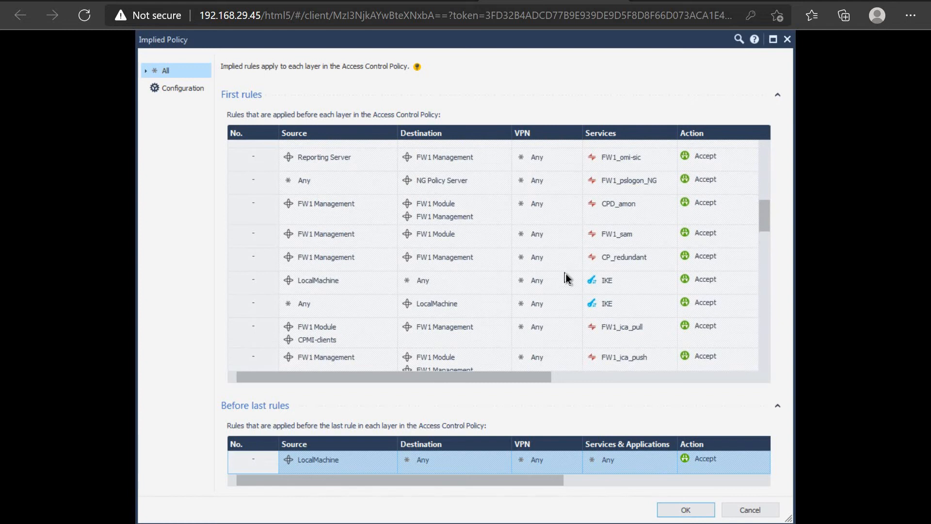
scroll(566, 273, "down", 5)
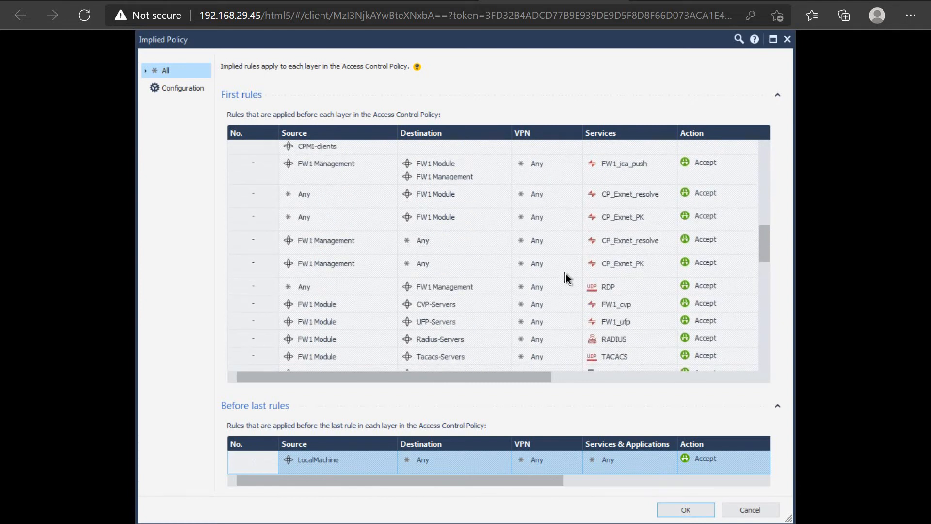
scroll(566, 273, "down", 5)
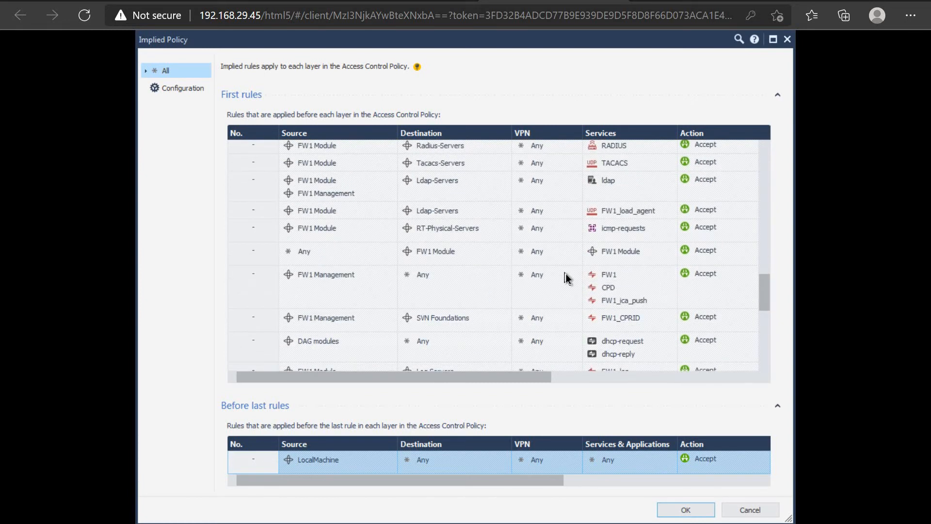
scroll(566, 273, "down", 5)
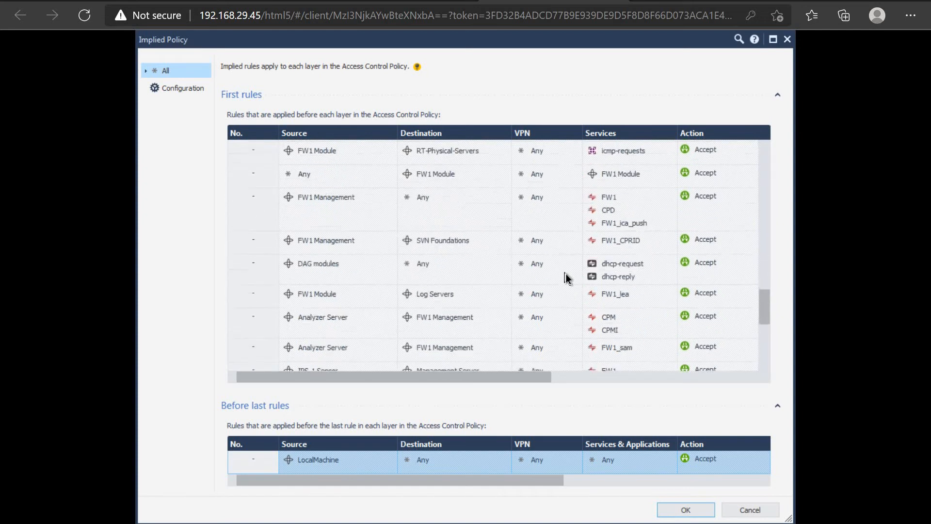
scroll(566, 274, "up", 15)
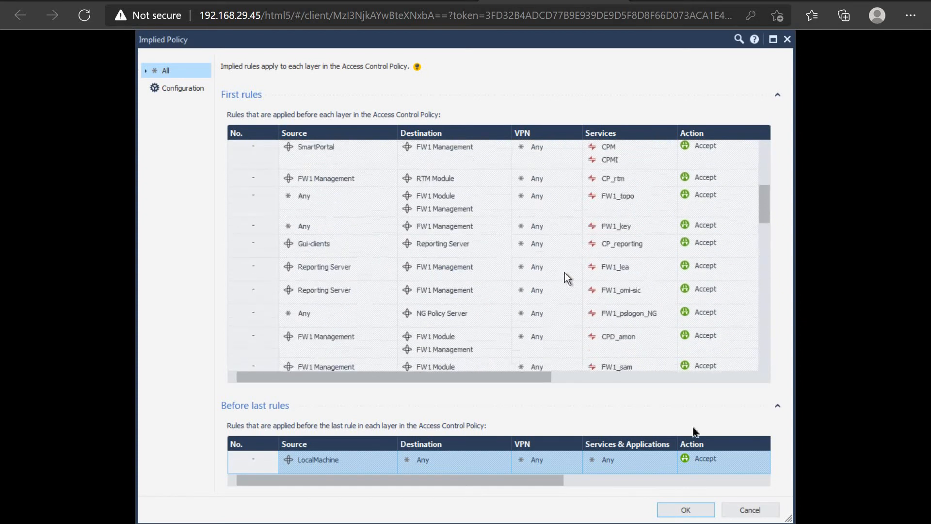
left_click(748, 511)
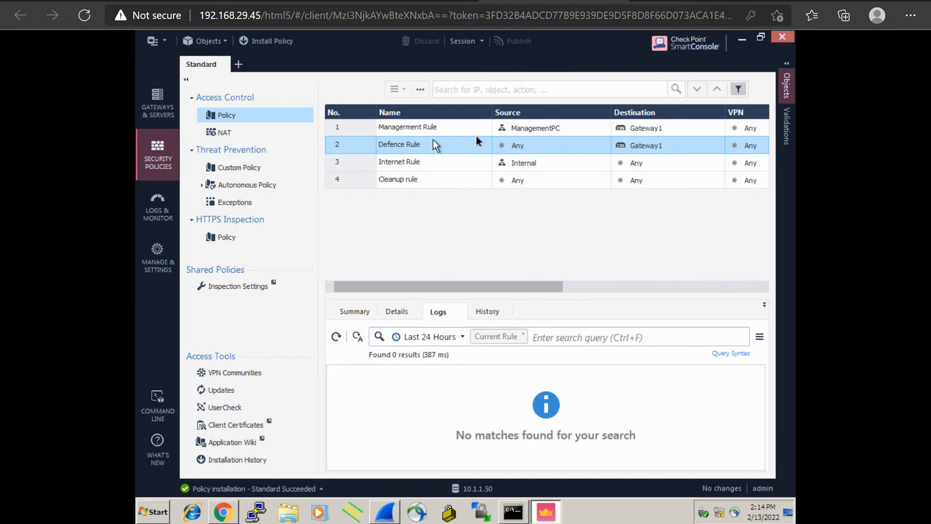
Switch to Logs & Monitor and scroll sideways through the log columns.
left_click(157, 213)
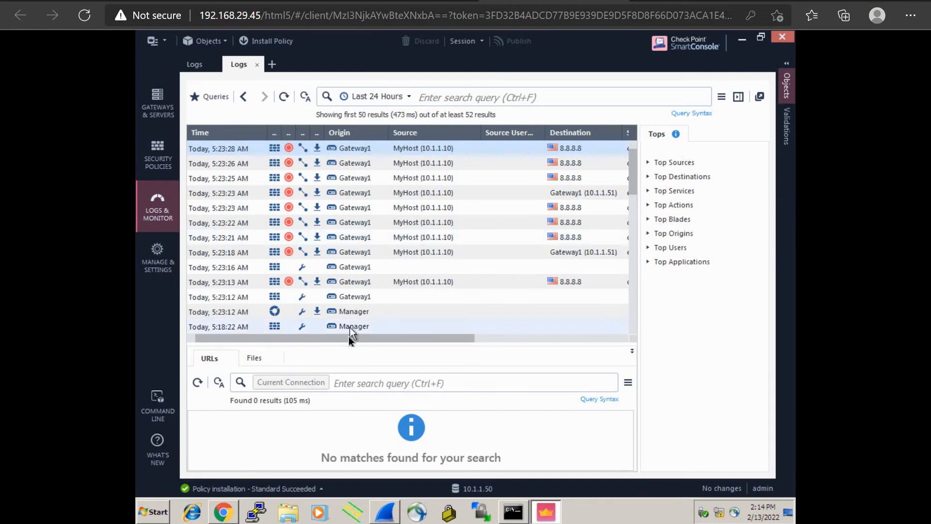
left_click_drag(348, 338, 239, 330)
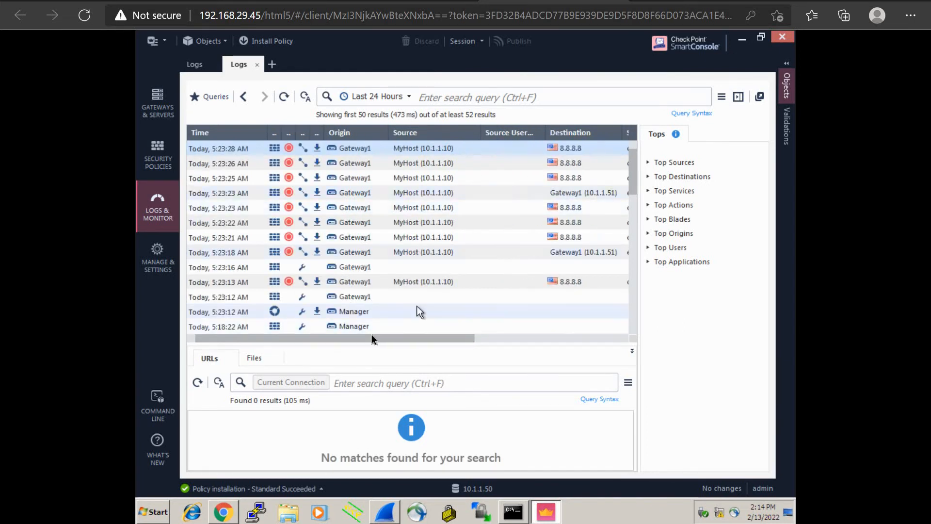
left_click_drag(372, 336, 401, 331)
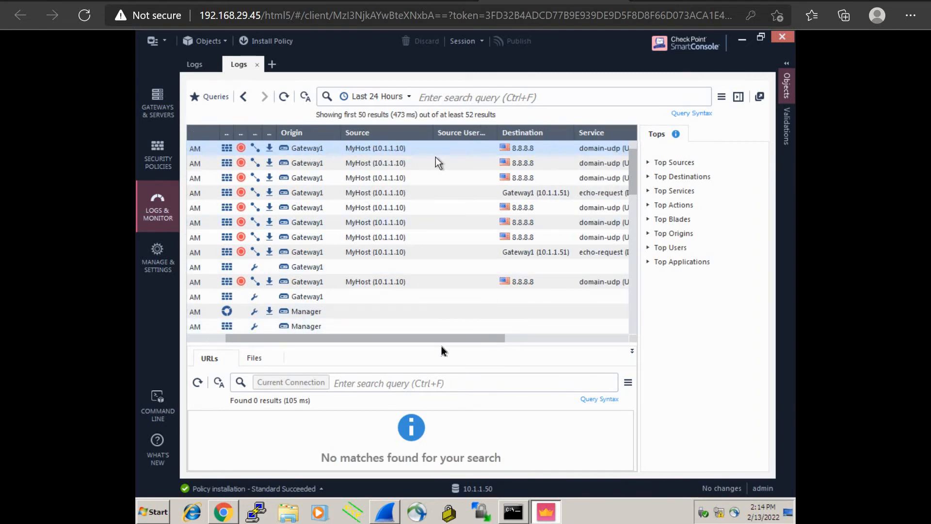
left_click_drag(447, 336, 499, 330)
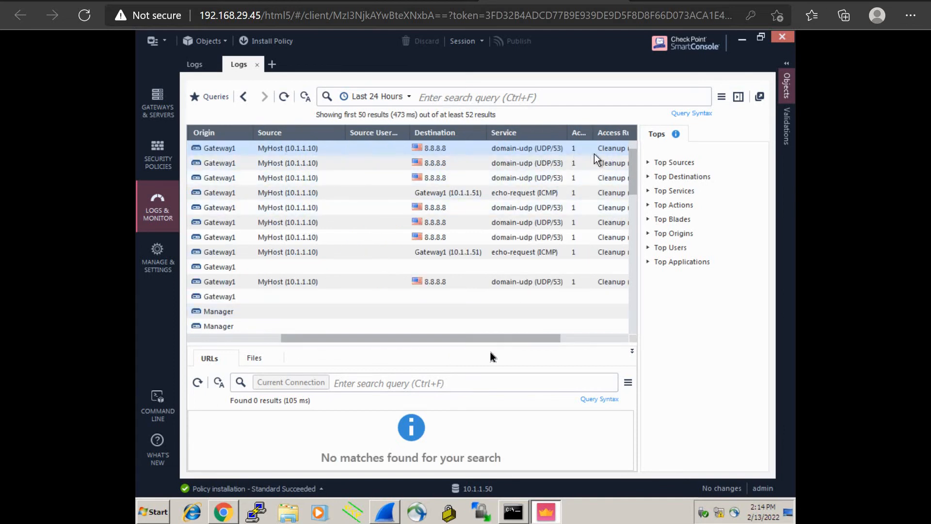
left_click_drag(485, 340, 575, 331)
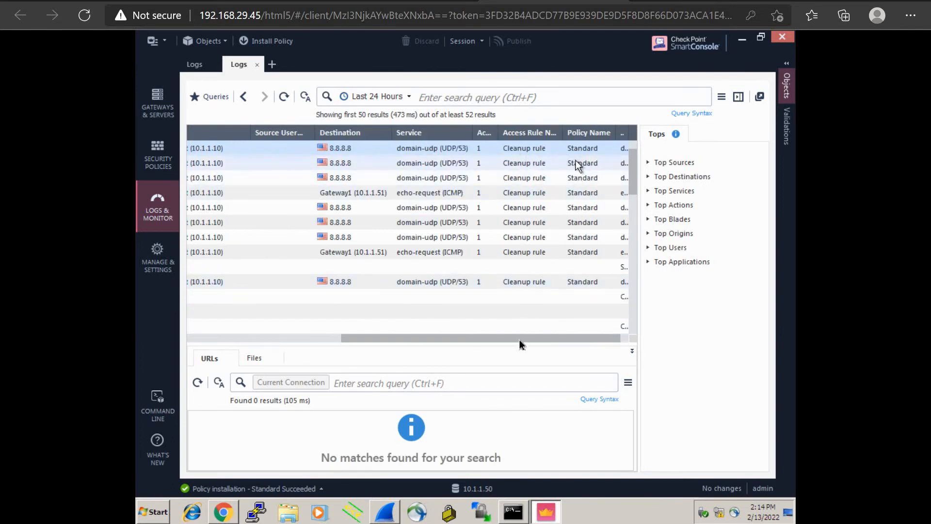
left_click_drag(520, 339, 195, 313)
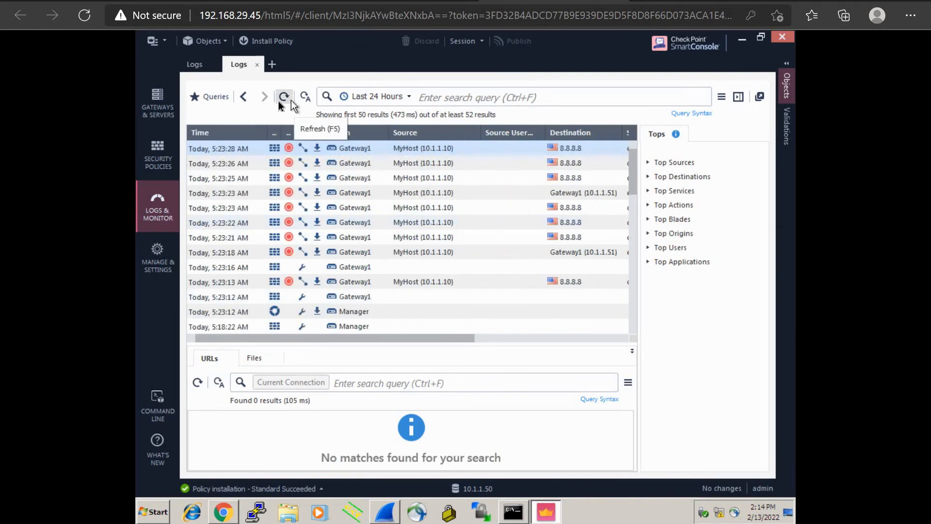
Refresh the logs to show MyHost's newest connections and scroll back to the top.
left_click(285, 98)
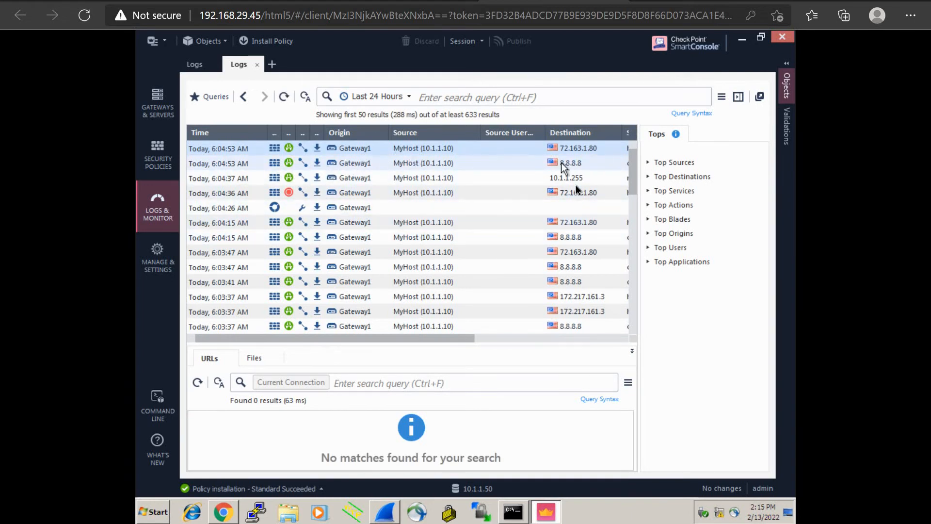
left_click_drag(424, 339, 305, 345)
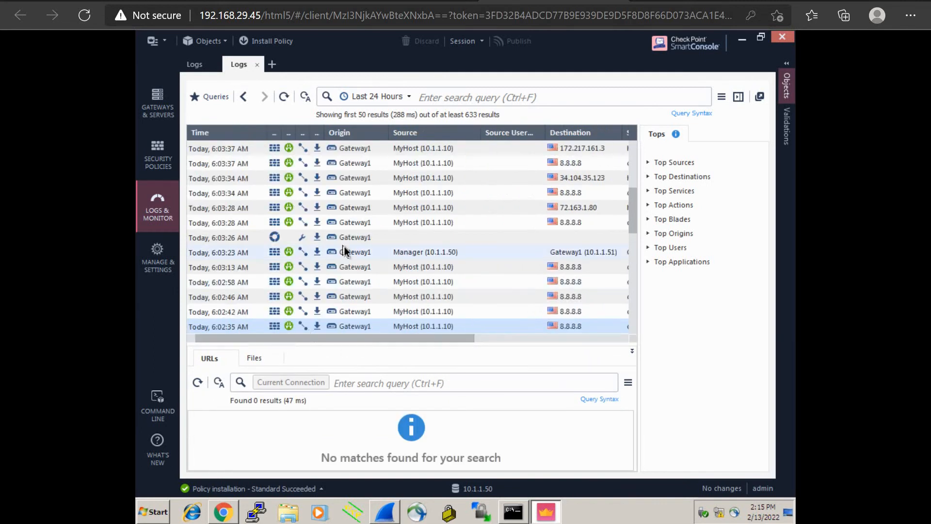
scroll(342, 247, "up", 3)
scroll(344, 252, "up", 1)
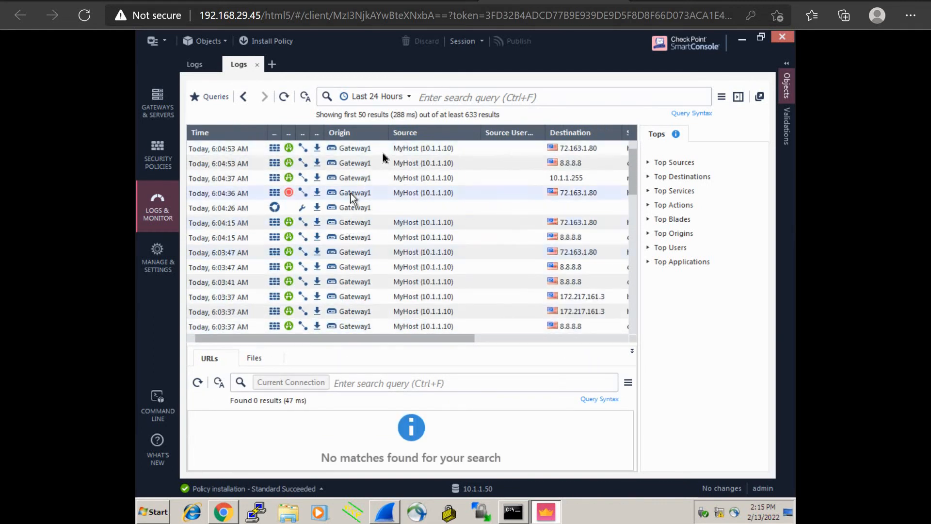
Open the 6:04:53 Accept entry's details and highlight source 10.1.1.10, destination 72.163.1.80 and Accept.
double_click(409, 147)
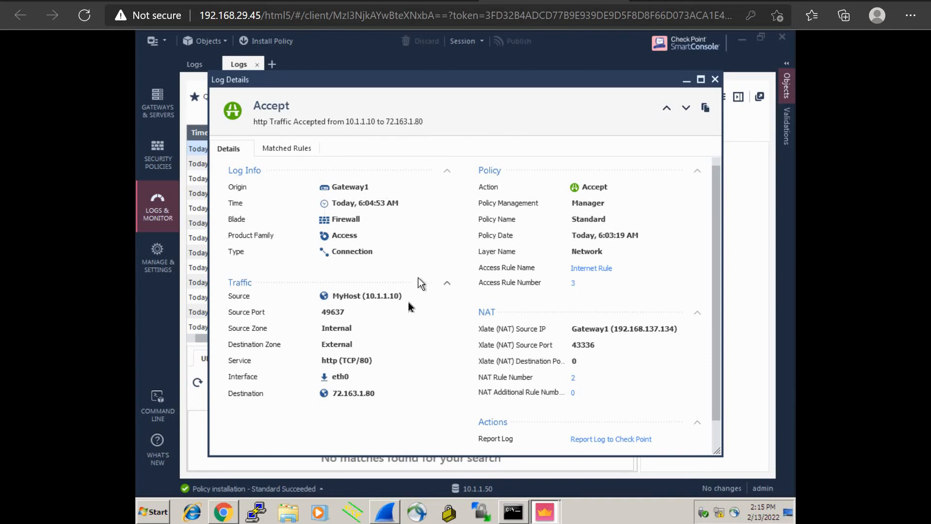
left_click_drag(402, 296, 331, 296)
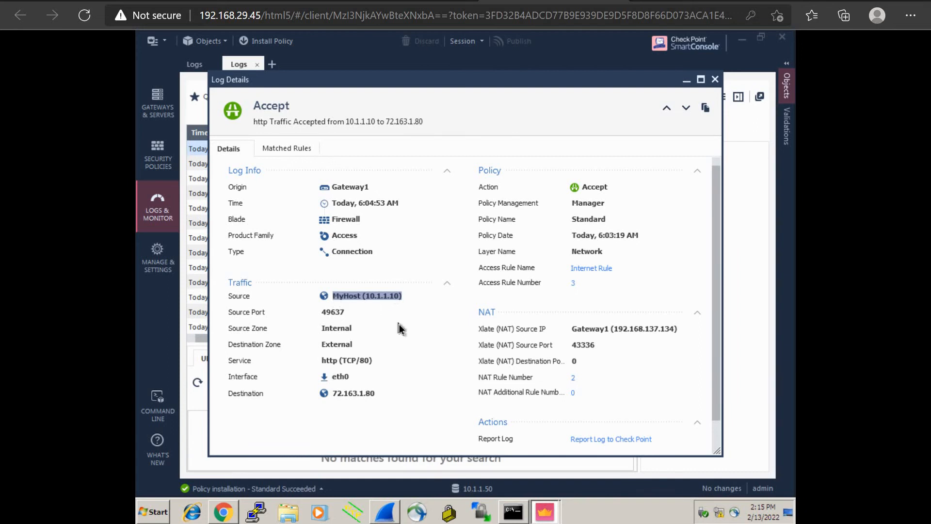
left_click_drag(375, 394, 331, 392)
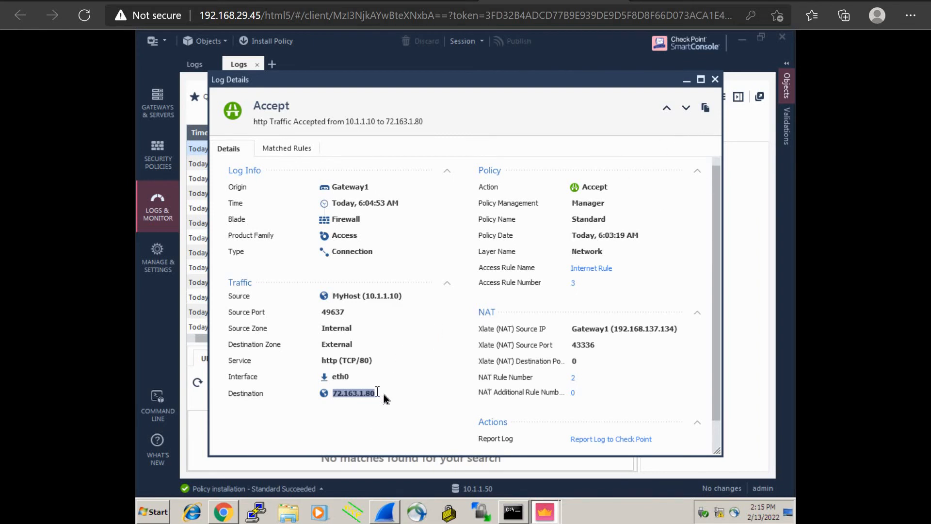
left_click_drag(384, 394, 330, 397)
left_click(426, 353)
left_click_drag(612, 189, 573, 193)
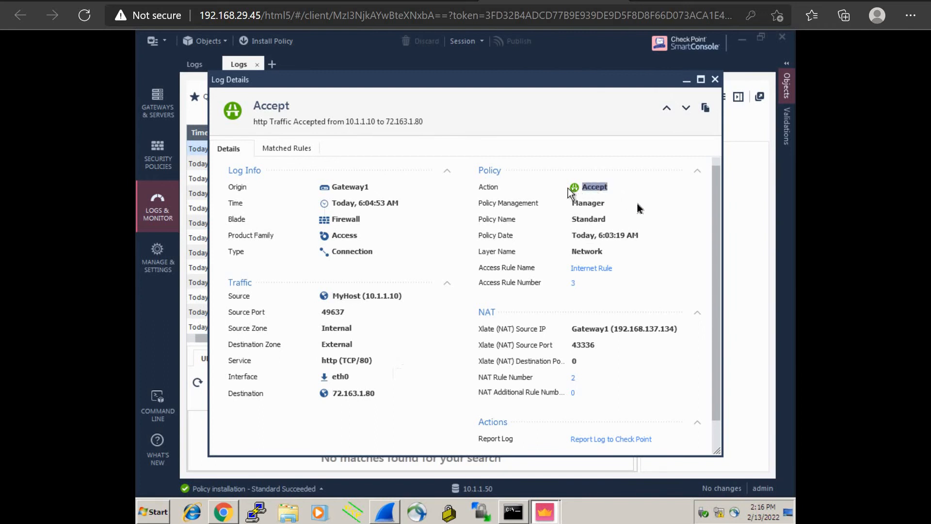
Highlight the Xlate source Gateway1 (192.168.137.134), then open a new blank browser tab.
left_click(654, 266)
left_click_drag(679, 329, 572, 333)
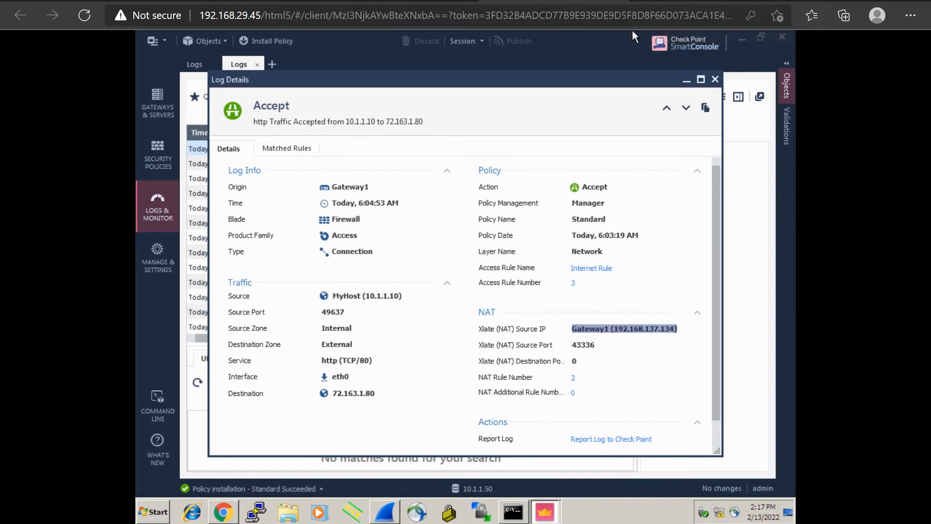
left_click(787, 0)
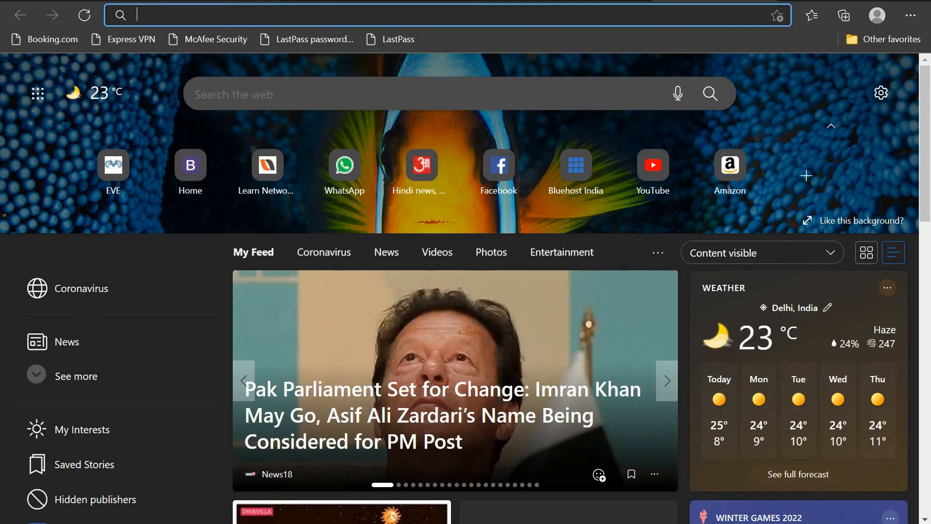
Check the gateway console tab, then the EVE-NG topology showing Gateway eth1 at 192.168.137.134/24.
left_click(222, 0)
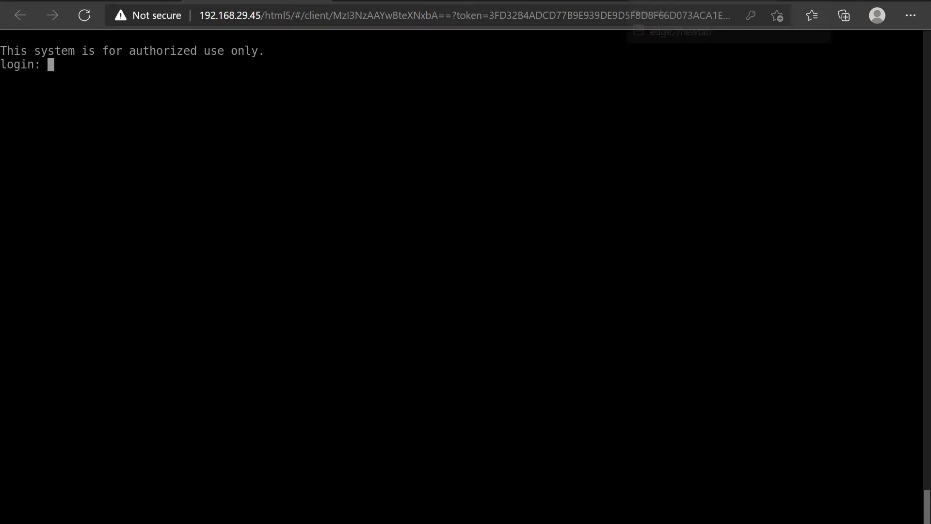
left_click(121, 1)
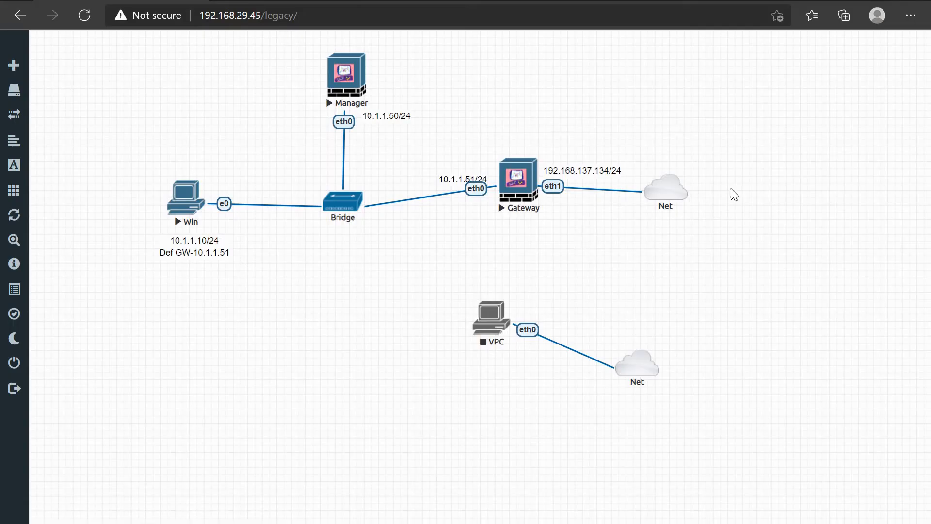
mouse_move(682, 203)
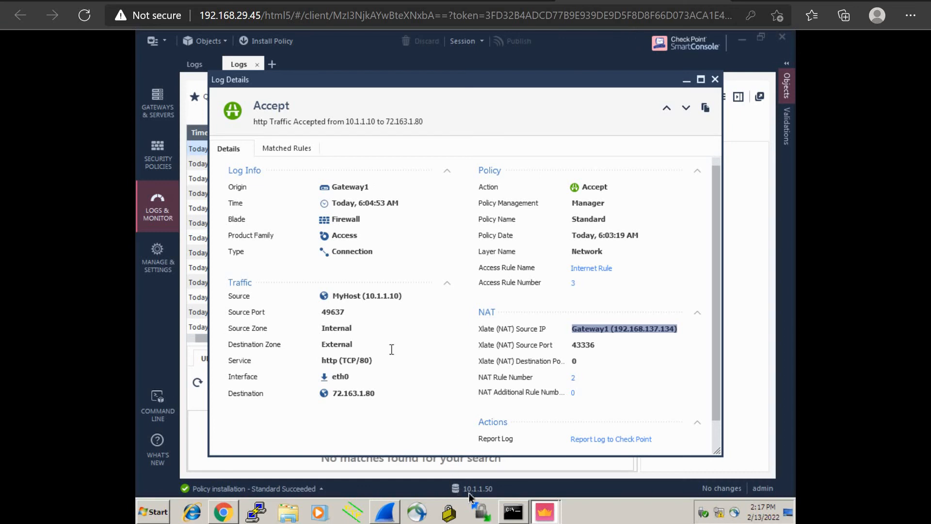
Open Chrome in the remote desktop and go to the Gaia Portal at 10.1.1.51.
left_click(233, 518)
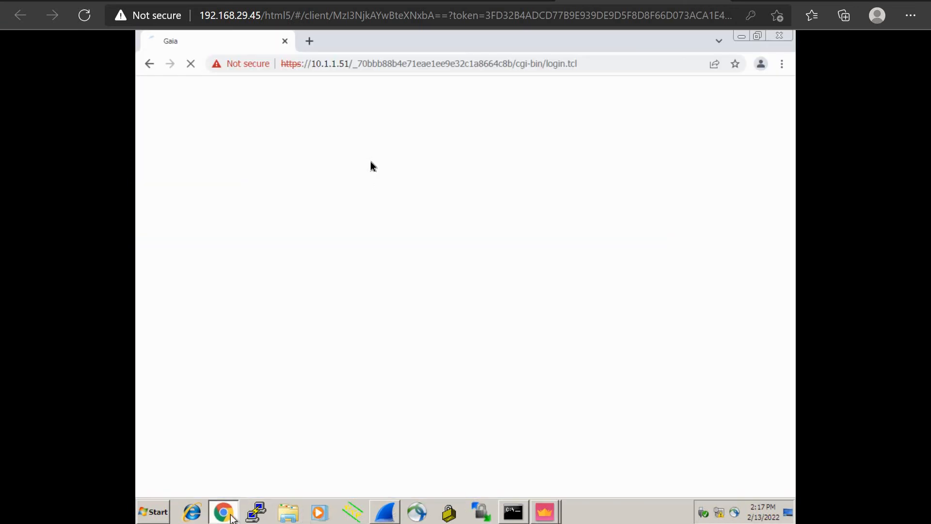
left_click(433, 63)
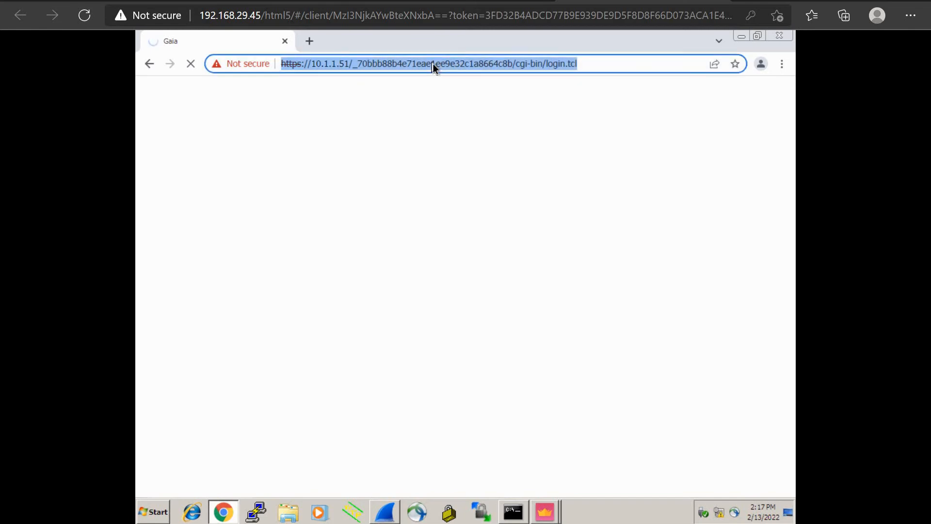
type("10")
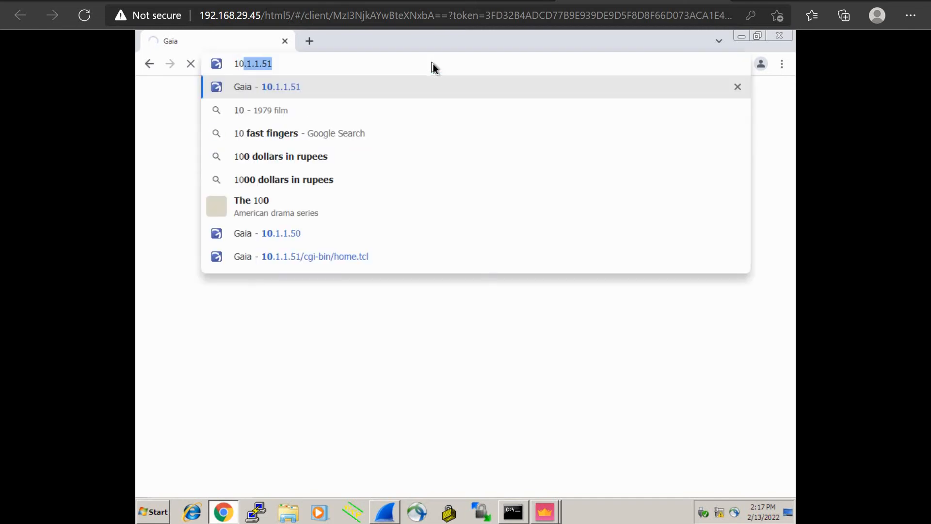
key("Return")
Log in with the administrator username and password, correcting a typo in the username.
type("admin12")
key("BackSpace")
key("BackSpace")
key("Tab")
type("admin123")
key("Return")
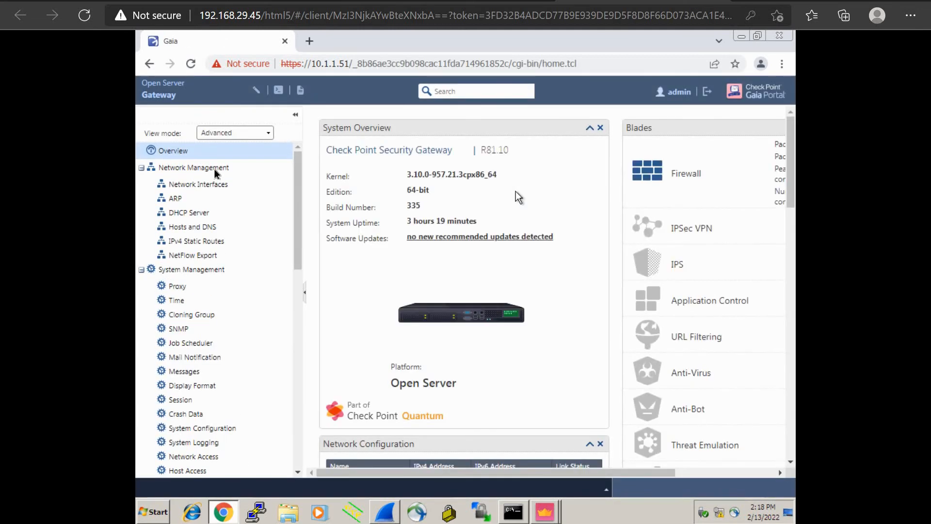
View eth1's automatically obtained 192.168.137.134 settings under Network Interfaces, then return to EVE-NG.
left_click(196, 188)
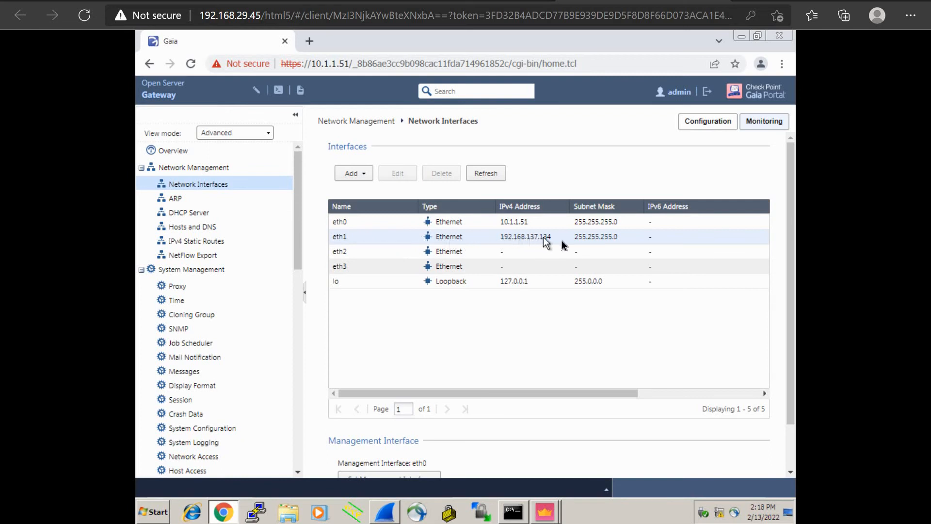
double_click(366, 240)
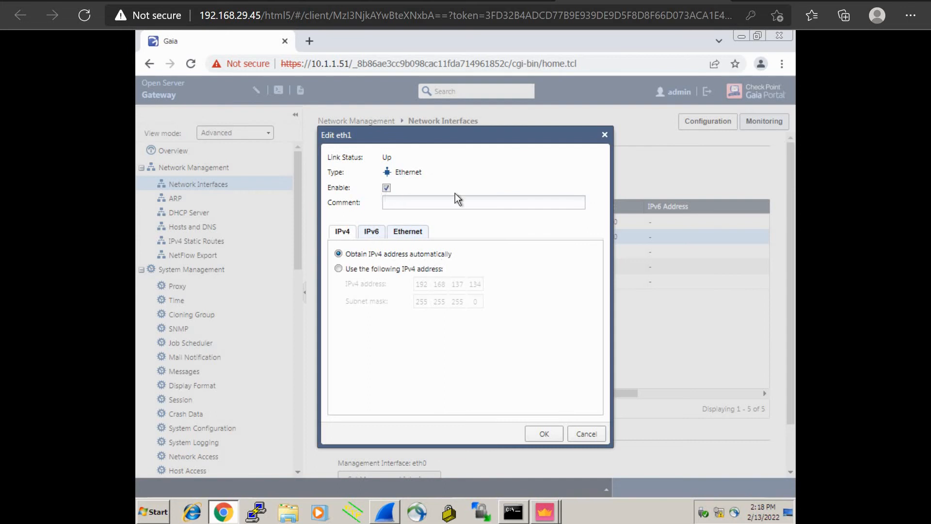
left_click(141, 1)
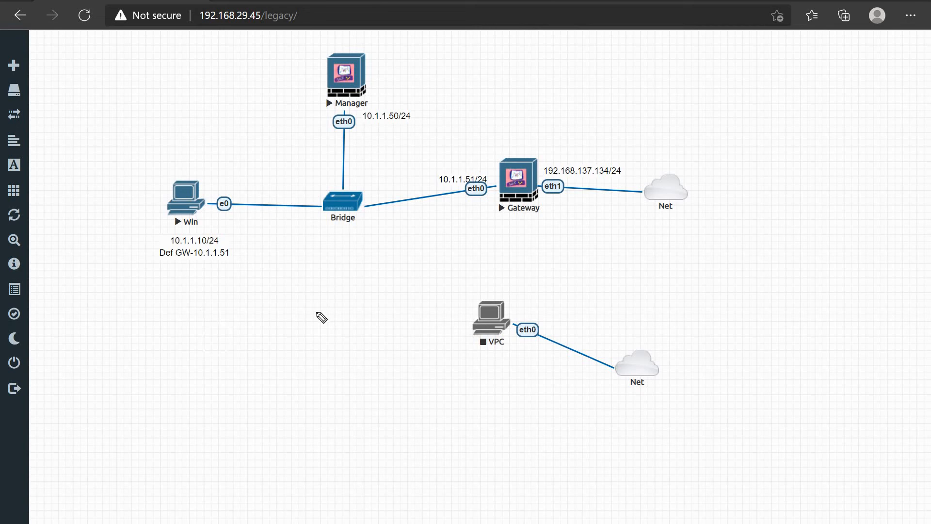
Sketch a box below Gateway with a router and cloud, labelled 'DHCP Server'.
left_click_drag(318, 317, 326, 321)
left_click_drag(524, 235, 524, 265)
mouse_move(523, 233)
left_mouse_down()
mouse_move(528, 266)
mouse_move(591, 249)
mouse_move(609, 261)
left_mouse_up()
left_click_drag(623, 248, 663, 246)
mouse_move(676, 236)
left_mouse_down()
mouse_move(673, 263)
mouse_move(721, 225)
mouse_move(668, 239)
left_mouse_up()
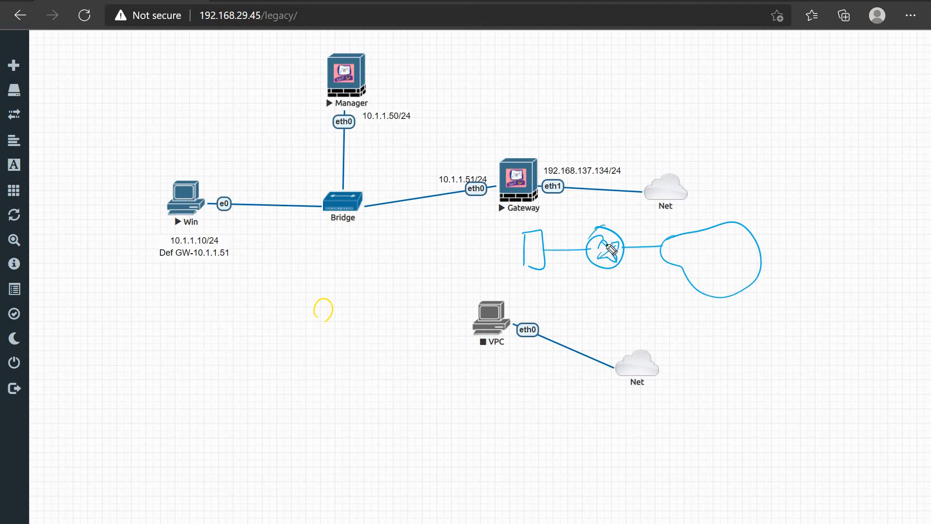
left_click_drag(603, 285, 605, 298)
mouse_move(601, 285)
left_mouse_down()
mouse_move(604, 301)
mouse_move(630, 297)
left_mouse_up()
left_click_drag(620, 291, 645, 296)
left_click_drag(647, 285, 648, 297)
left_click_drag(647, 282, 613, 319)
left_click_drag(627, 316, 645, 312)
left_click_drag(645, 311, 658, 311)
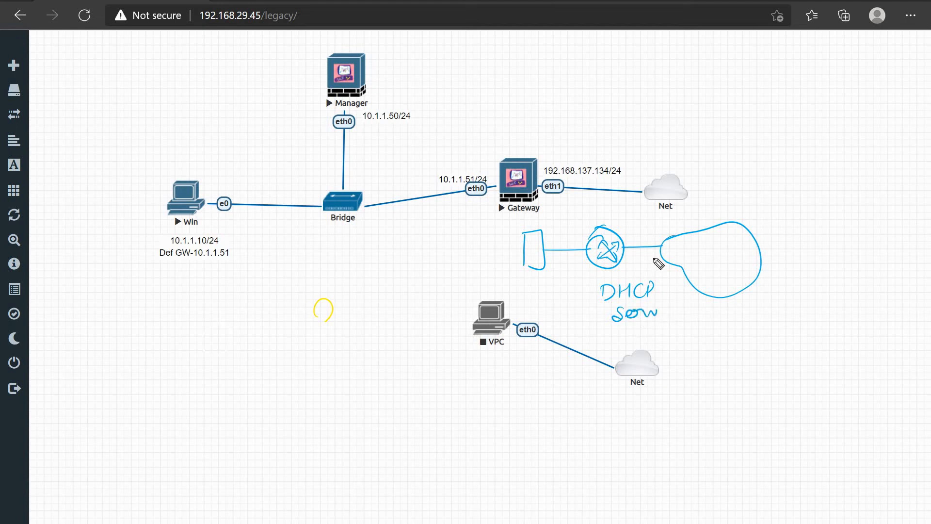
Draw arrows linking the sketch to Gateway's eth1, then write and circle 192.168.137.2.
mouse_move(613, 223)
left_mouse_down()
mouse_move(571, 201)
mouse_move(544, 235)
mouse_move(554, 228)
left_mouse_up()
mouse_move(560, 136)
left_mouse_down()
mouse_move(570, 160)
mouse_move(575, 154)
left_mouse_up()
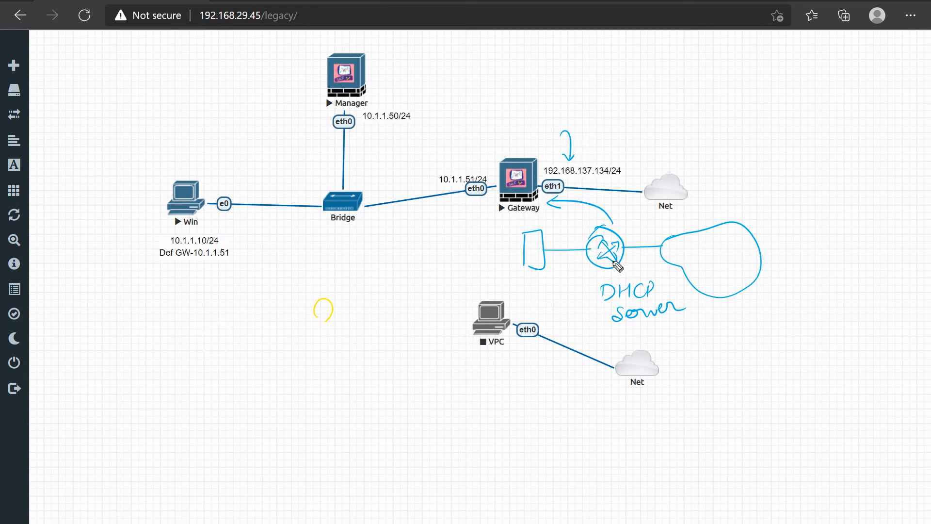
mouse_move(590, 236)
left_mouse_down()
mouse_move(694, 137)
mouse_move(674, 133)
mouse_move(668, 145)
left_mouse_up()
mouse_move(661, 98)
left_mouse_down()
mouse_move(662, 112)
mouse_move(713, 112)
left_mouse_up()
left_click(704, 105)
mouse_move(722, 96)
left_mouse_down()
mouse_move(721, 112)
mouse_move(729, 99)
mouse_move(742, 112)
mouse_move(794, 117)
mouse_move(741, 72)
mouse_move(652, 104)
mouse_move(795, 96)
left_mouse_up()
left_click(736, 108)
left_click(776, 111)
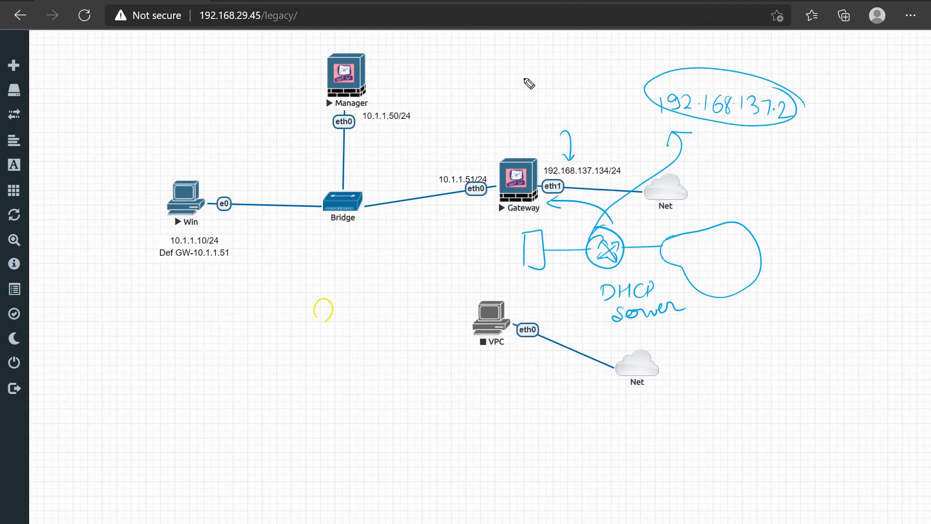
Draw a line beside Gateway, an arrow toward the internal side, and one toward 192.168.137.2.
left_click_drag(546, 195, 556, 317)
left_click_drag(511, 120, 433, 136)
left_click_drag(447, 123, 450, 145)
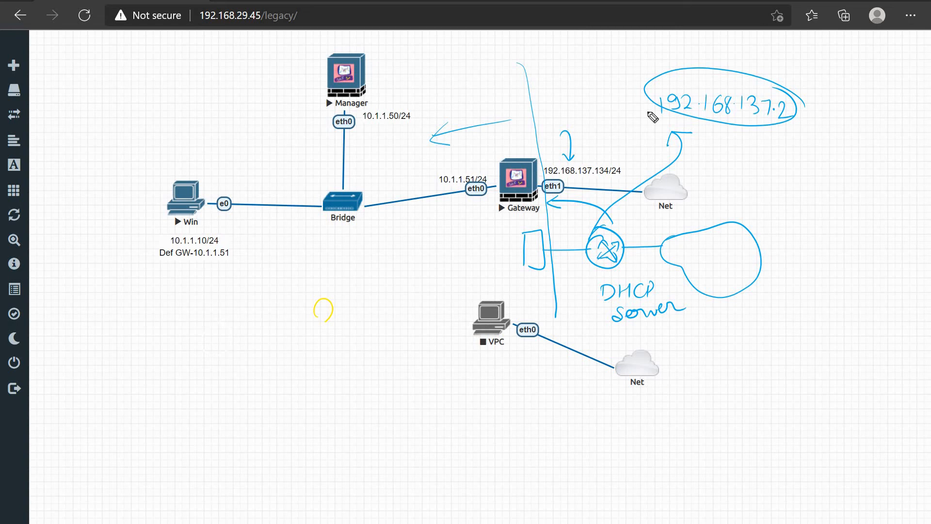
left_click(587, 103)
left_click_drag(588, 105, 630, 84)
left_click_drag(620, 74, 638, 83)
Circle Win, Bridge and Manager, arrow the traffic through Gateway, then clear all drawings.
left_click_drag(334, 52, 268, 55)
mouse_move(461, 280)
left_mouse_down()
mouse_move(410, 79)
mouse_move(364, 76)
left_mouse_up()
mouse_move(486, 235)
left_mouse_down()
mouse_move(573, 228)
mouse_move(560, 235)
left_mouse_up()
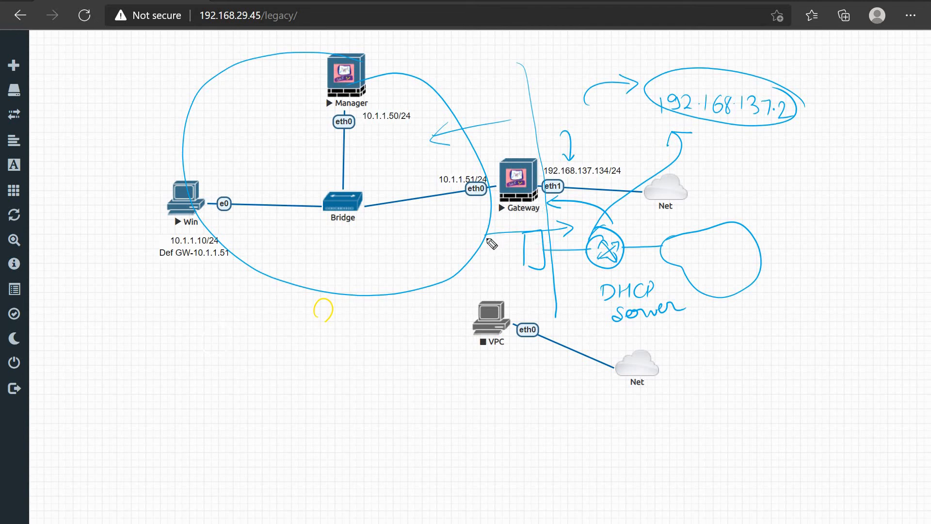
mouse_move(477, 238)
left_mouse_down()
mouse_move(462, 235)
mouse_move(564, 236)
left_mouse_up()
left_click_drag(519, 111, 525, 266)
left_click_drag(507, 228, 441, 240)
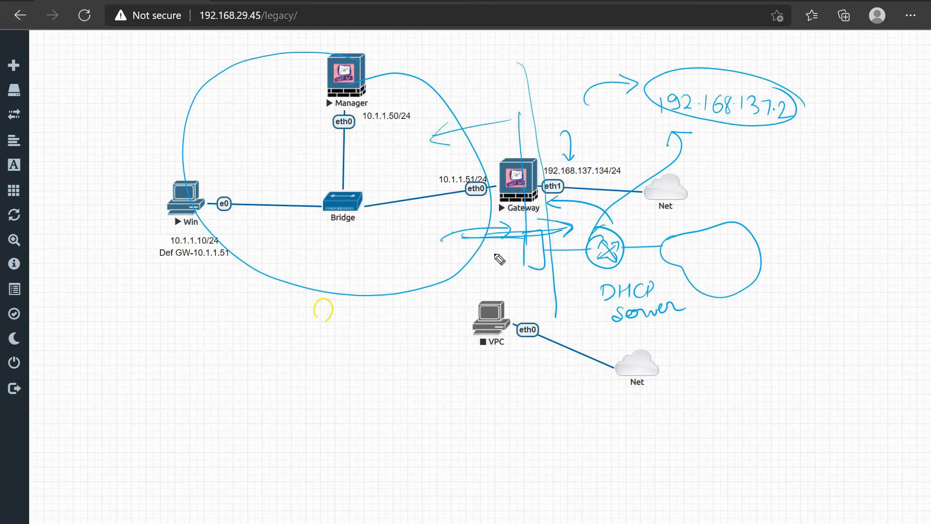
key("e")
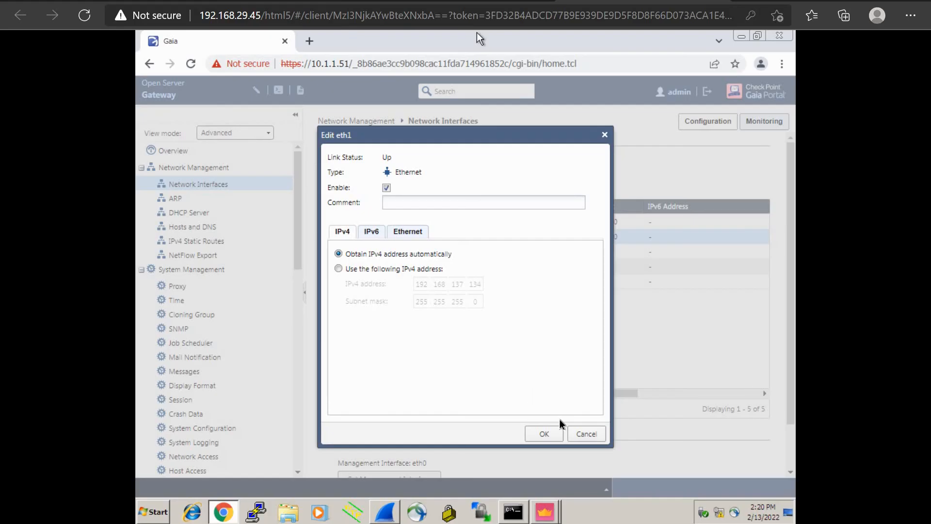
Cancel the eth1 edit unchanged and bring SmartConsole's Log Details window forward.
left_click(584, 434)
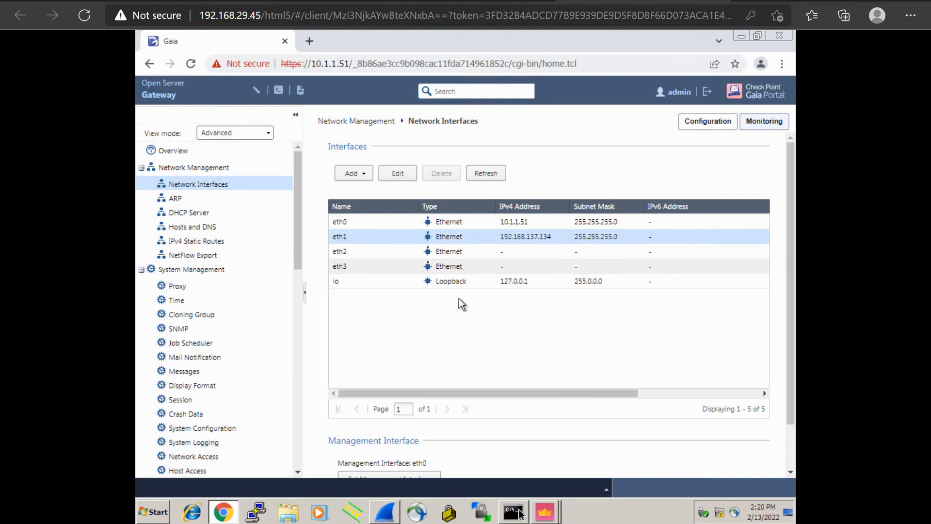
left_click(548, 515)
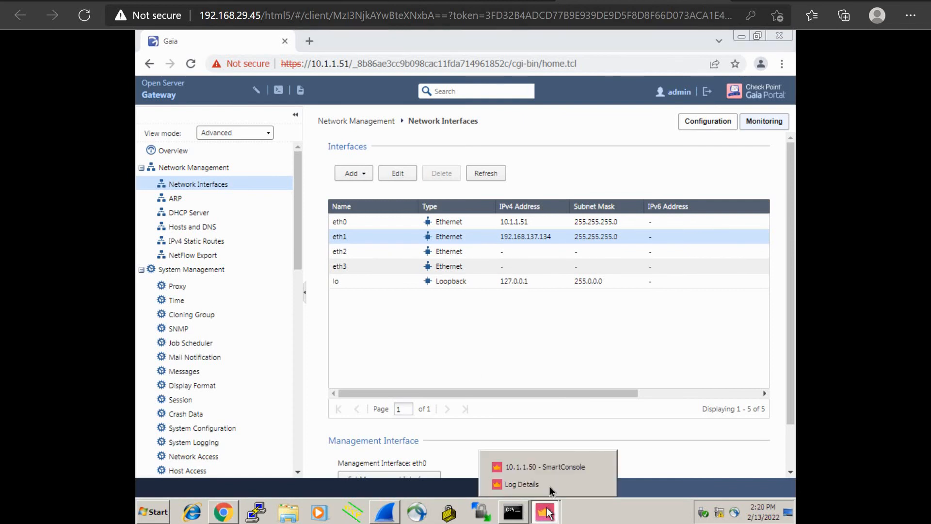
left_click(549, 486)
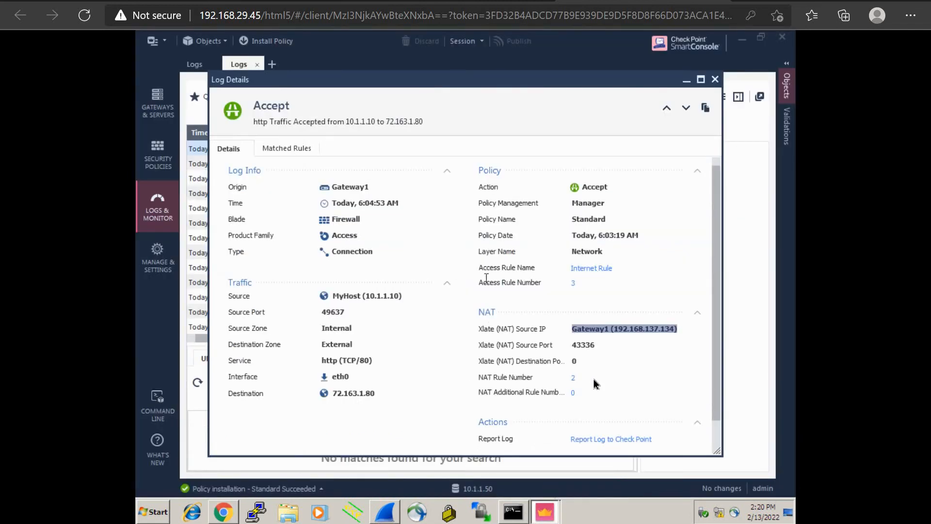
Close Log Details, refresh the log list, and bring up Command Prompt.
left_click(715, 80)
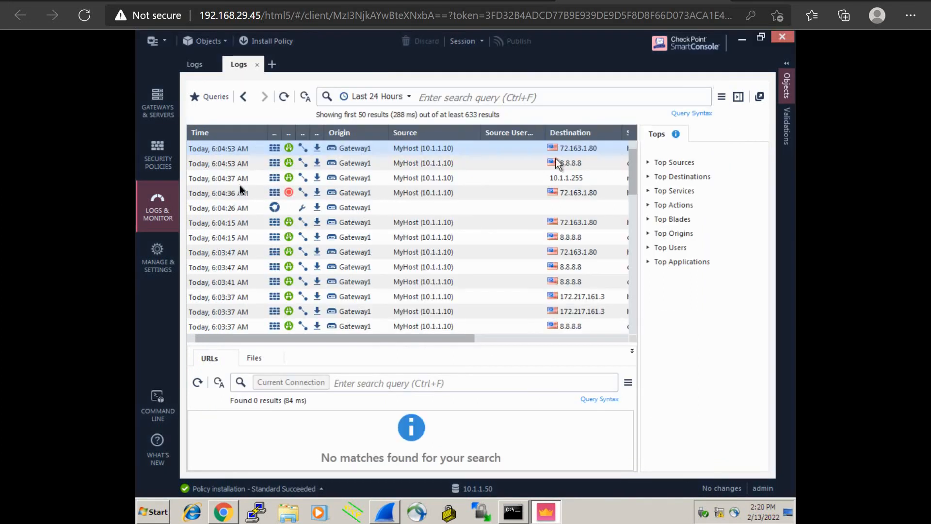
left_click(285, 96)
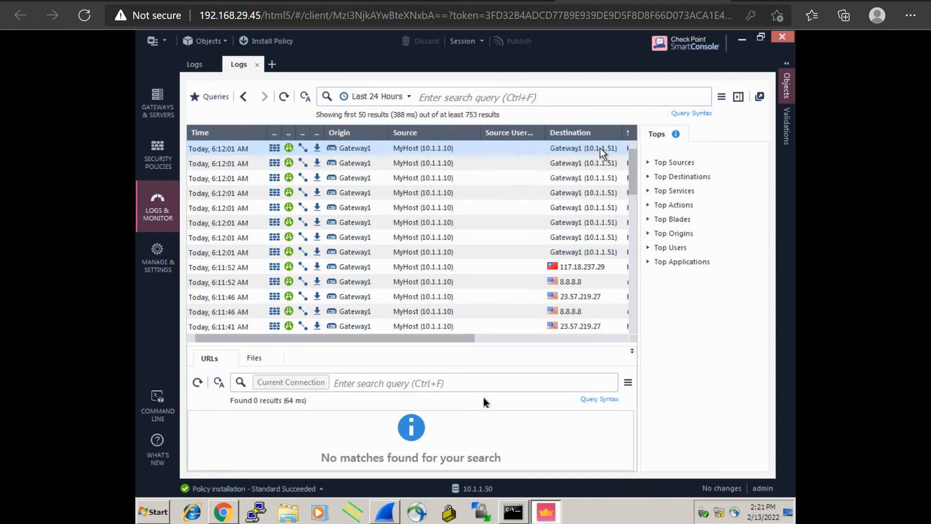
left_click(512, 513)
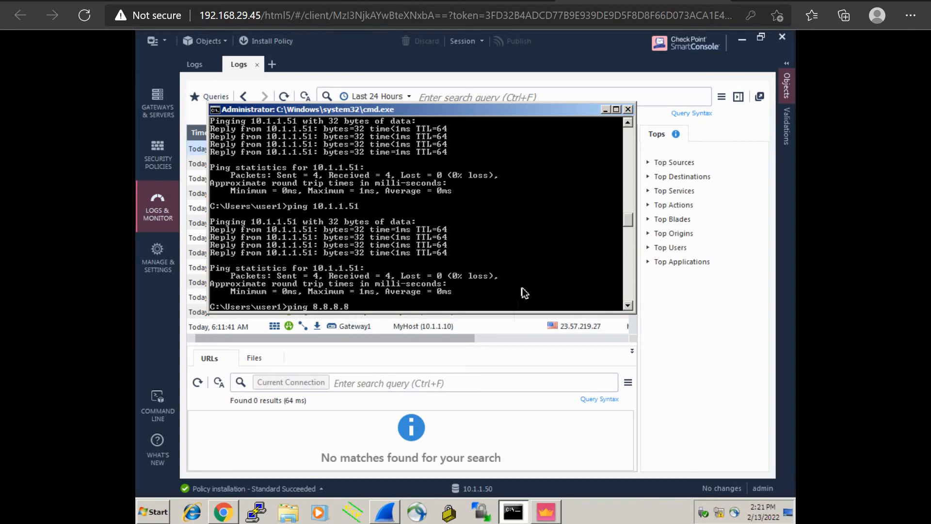
Run ping 8.8.8.8 in Command Prompt, then return to SmartConsole's logs.
type("ping 8.8.8.8")
key("Return")
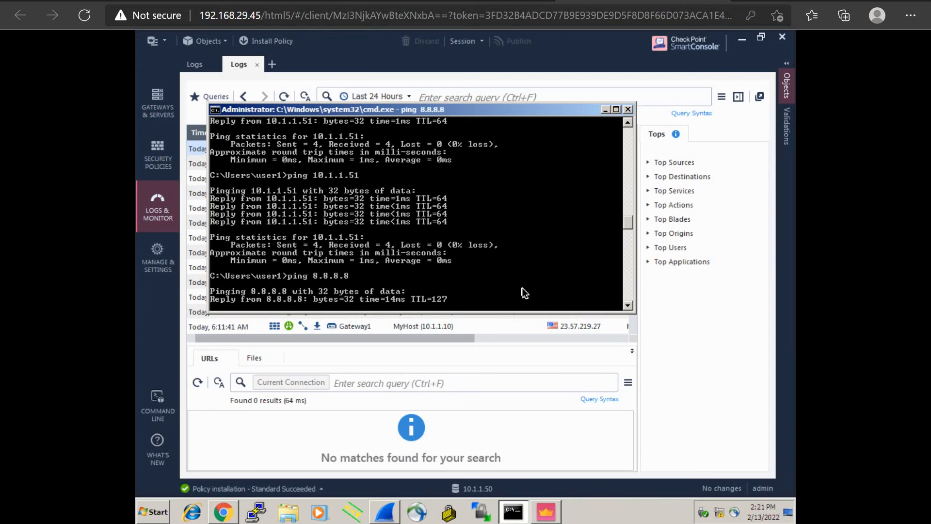
left_click(684, 337)
Refresh the logs so MyHost's 6:13:06 AM connection to 8.8.8.8 tops the list.
left_click(284, 97)
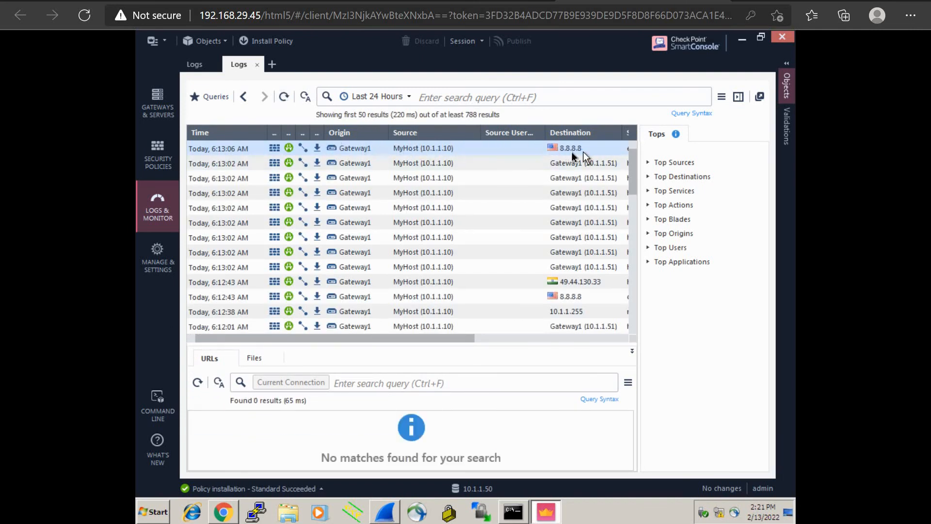
Open the 8.8.8.8 log entry and review source MyHost (10.1.1.10), ICMP service and Accept action.
double_click(481, 155)
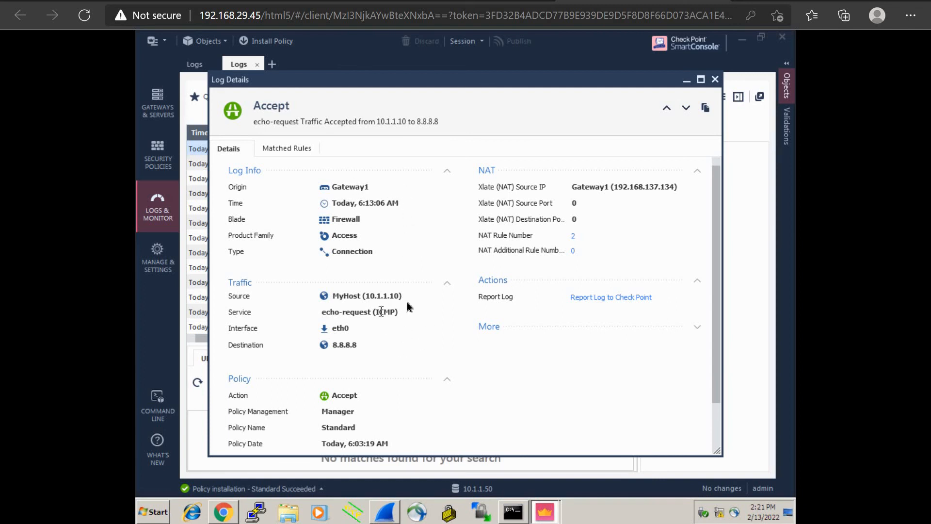
left_click_drag(407, 297, 332, 296)
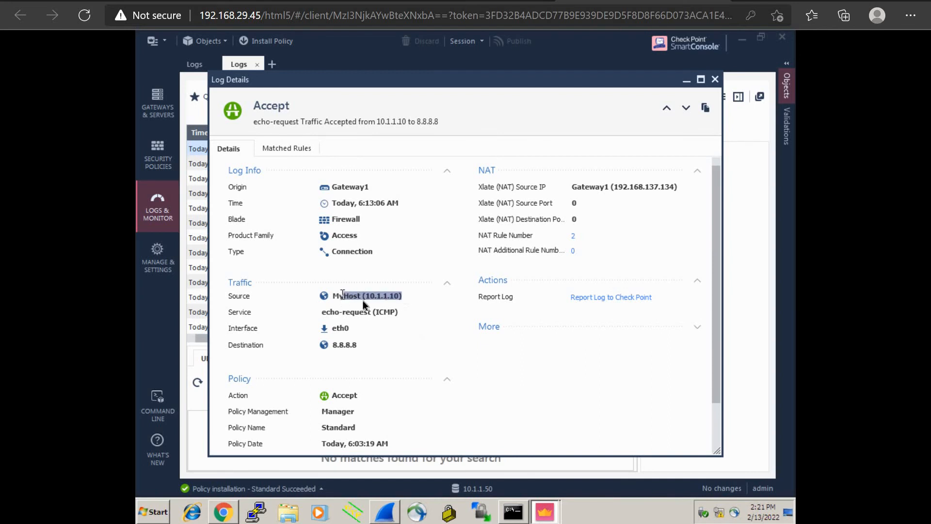
left_click_drag(411, 320, 376, 316)
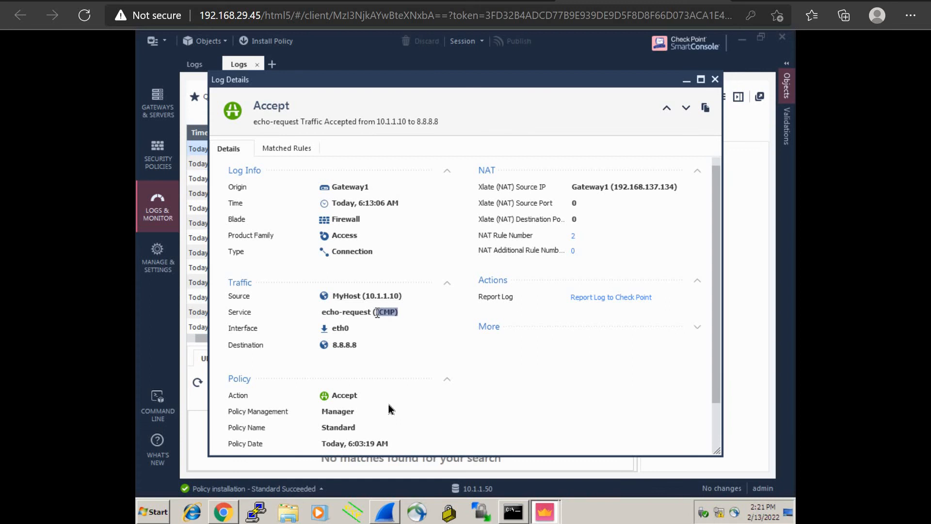
double_click(342, 395)
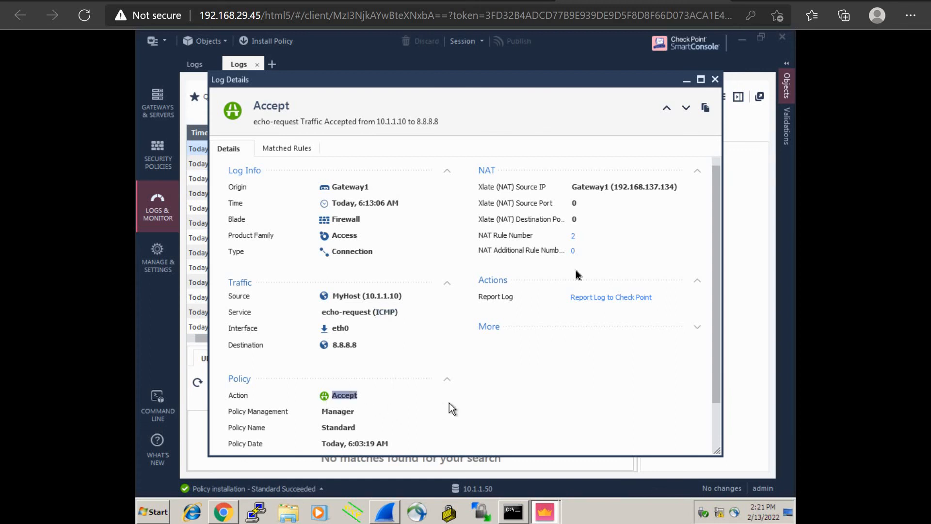
scroll(423, 394, "down", 2)
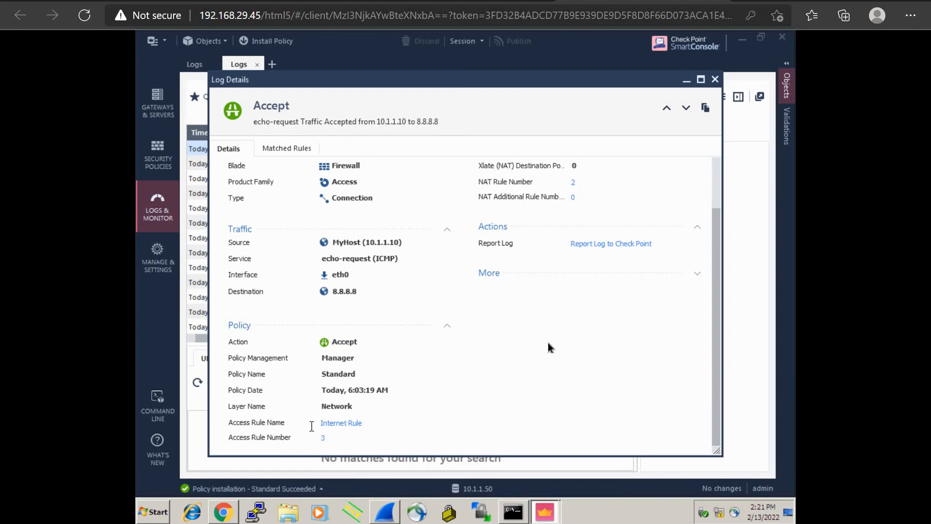
scroll(548, 342, "up", 2)
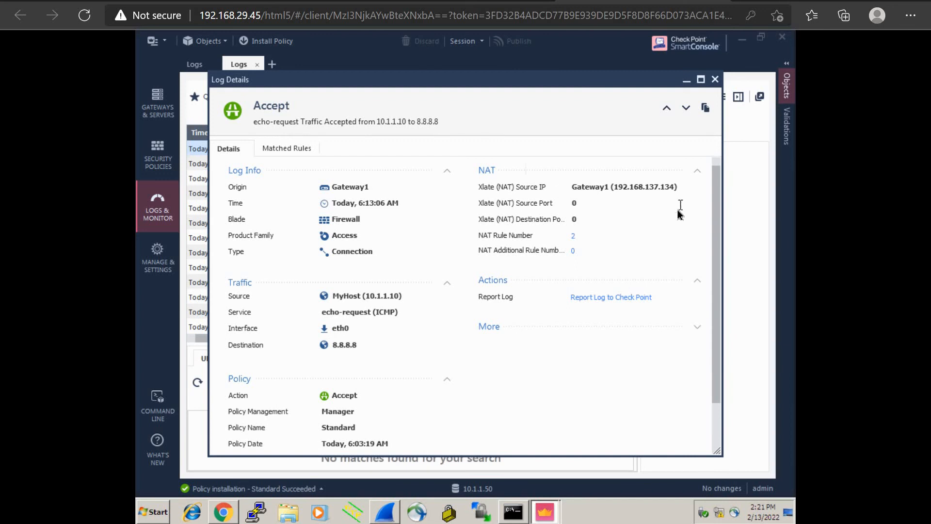
scroll(612, 258, "down", 2)
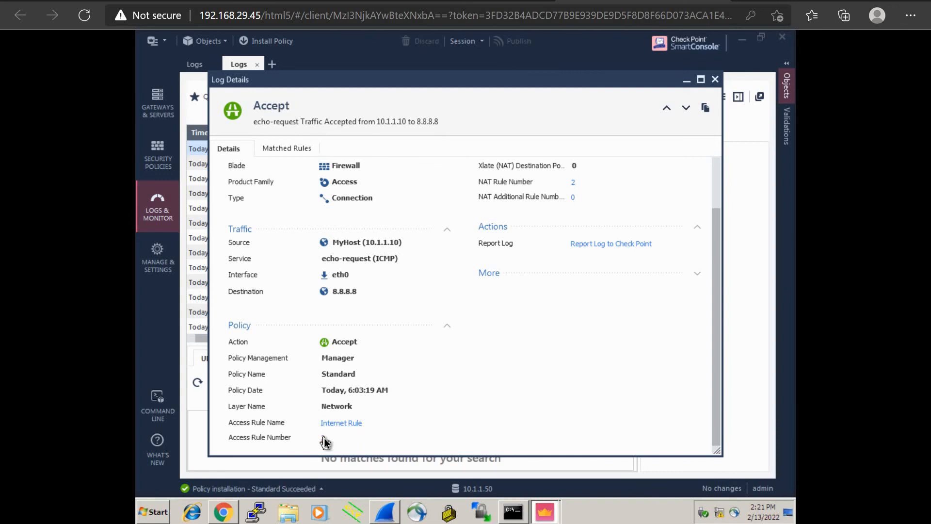
Jump to the matching Internet access rule, then bring Log Details back.
left_click(160, 163)
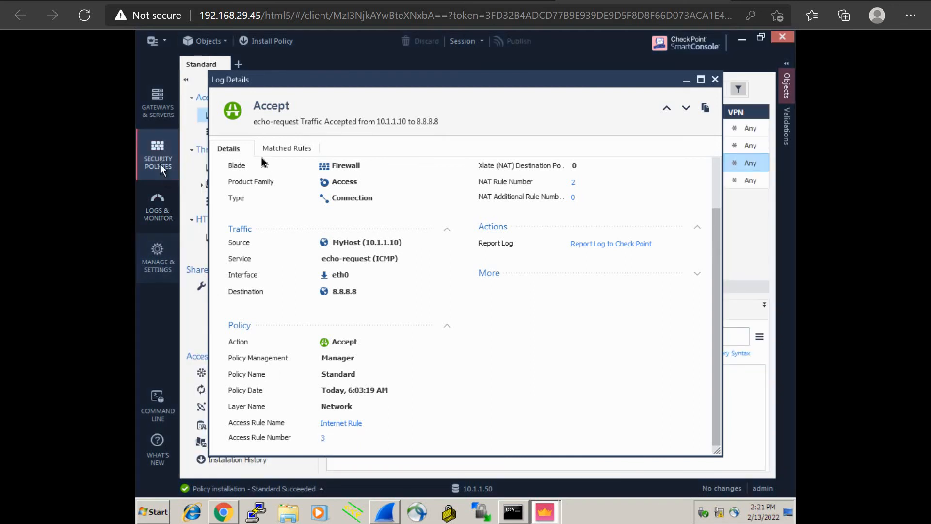
left_click(688, 81)
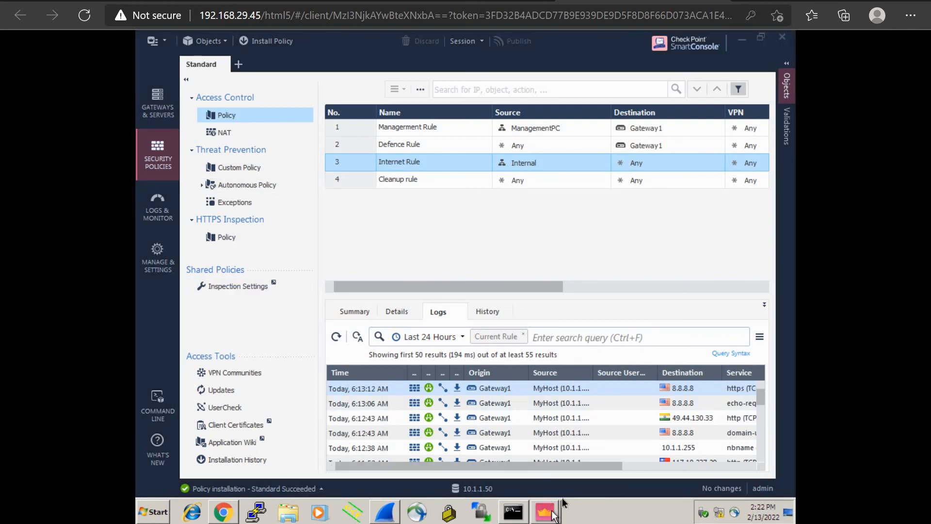
left_click(553, 513)
left_click(568, 485)
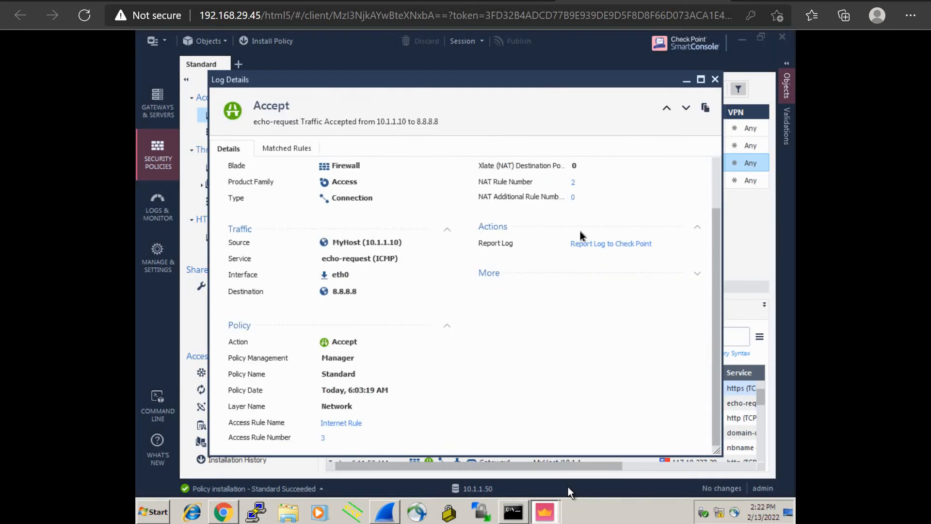
Follow the link to Hide NAT rule 2, close Log Details, and return to Chrome.
left_click(573, 182)
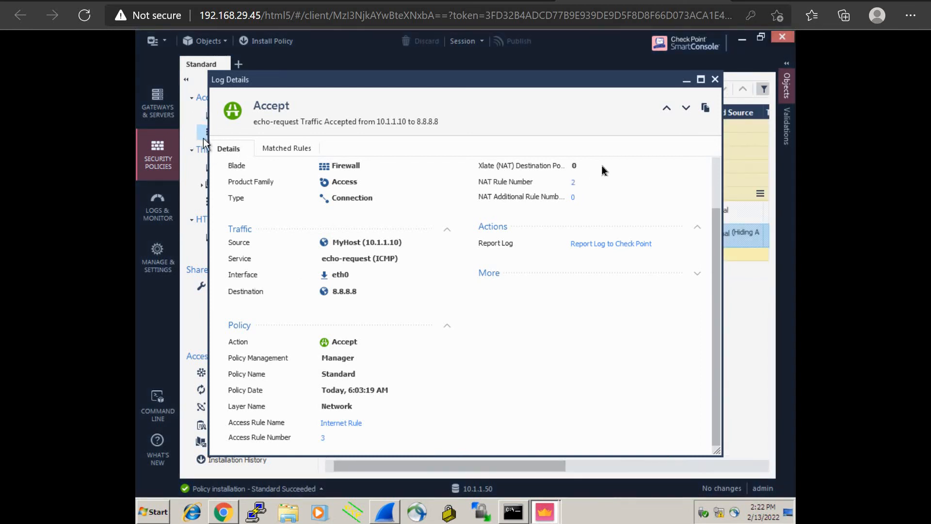
left_click(686, 81)
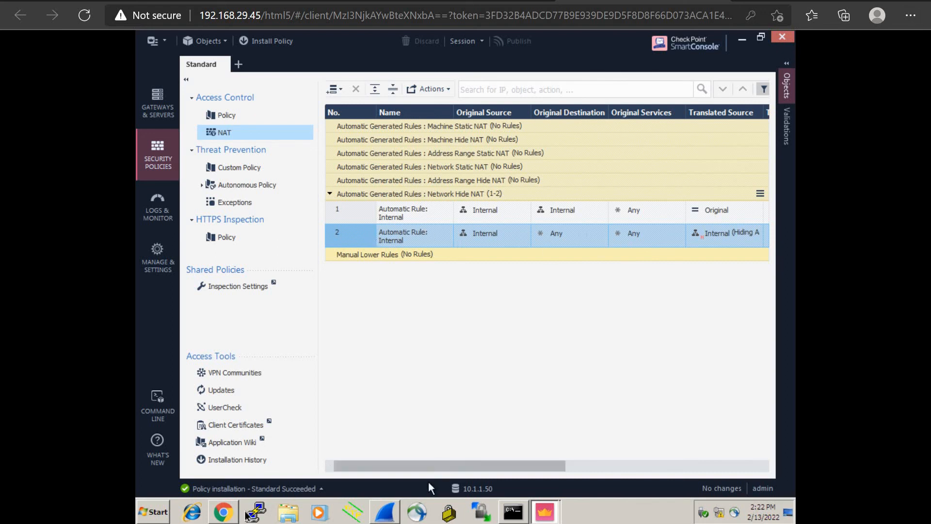
left_click(224, 512)
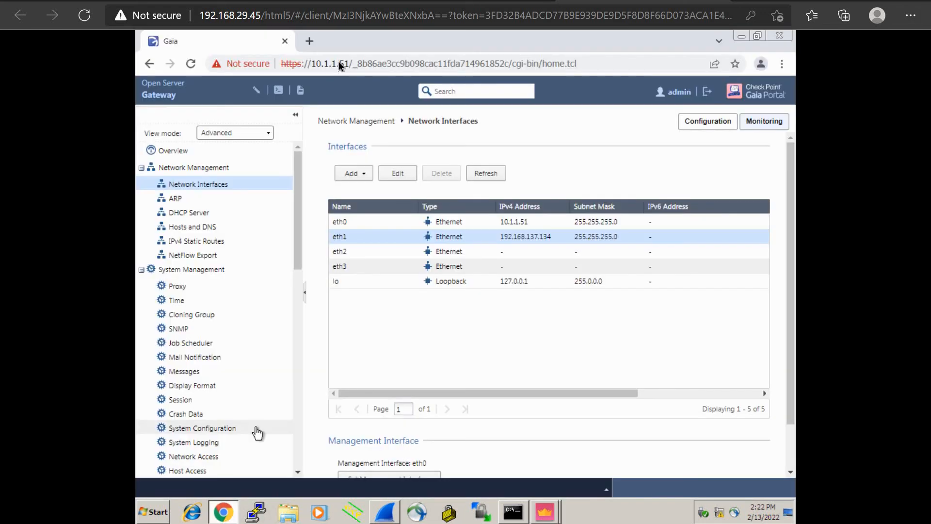
Open a new Chrome tab and load google.com.
left_click(310, 42)
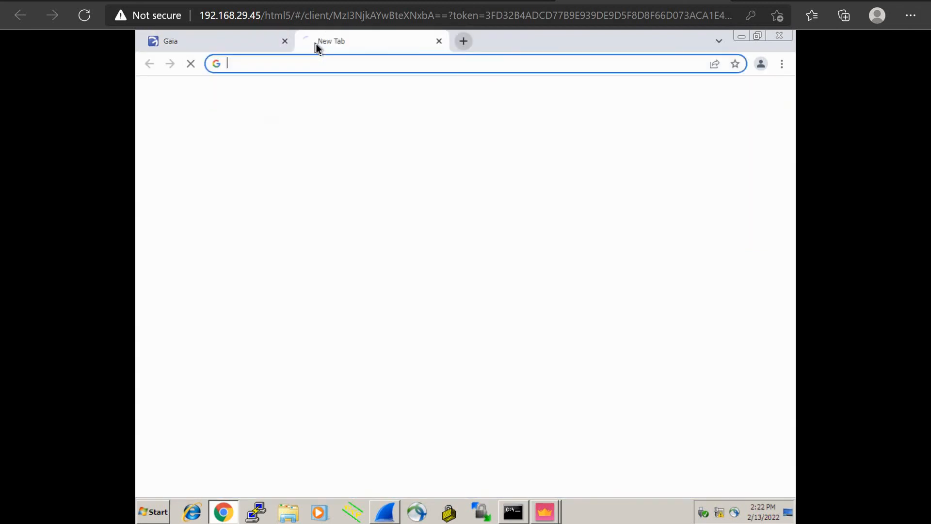
type("Google.com")
key("Return")
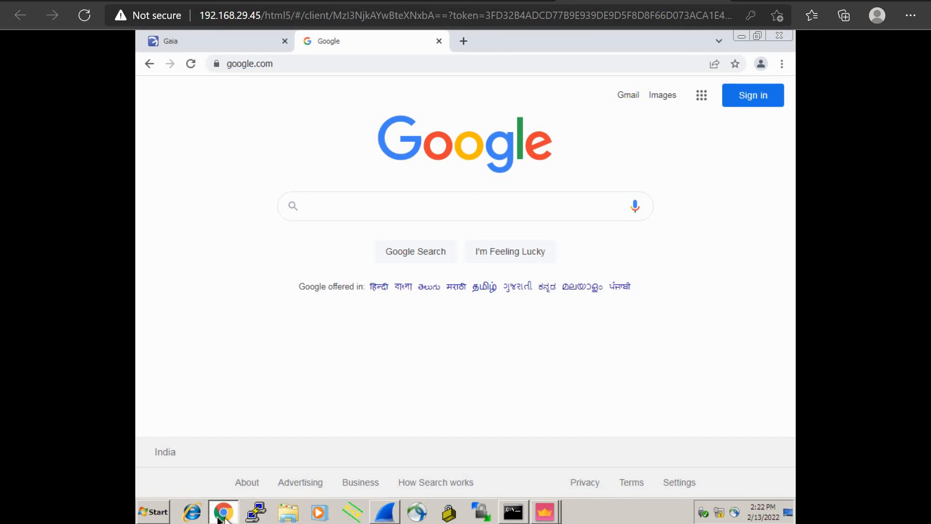
mouse_move(219, 518)
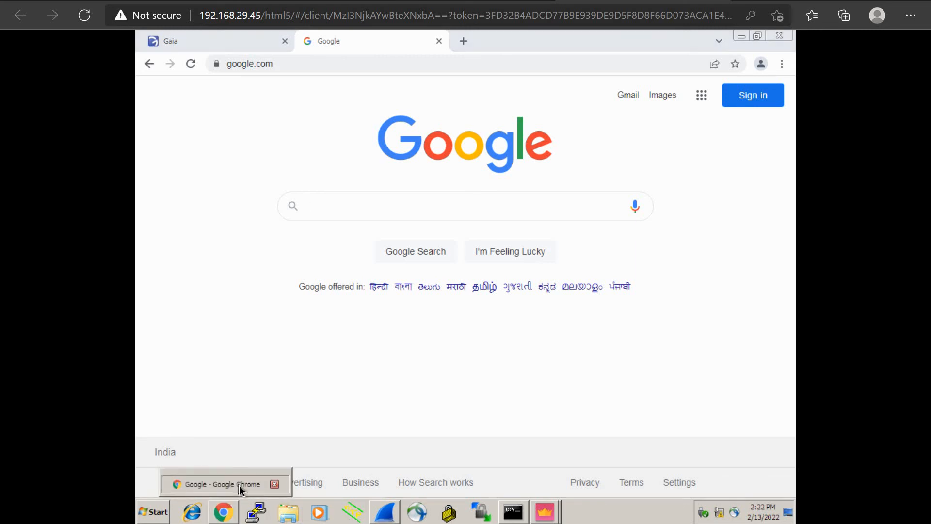
left_click(240, 488)
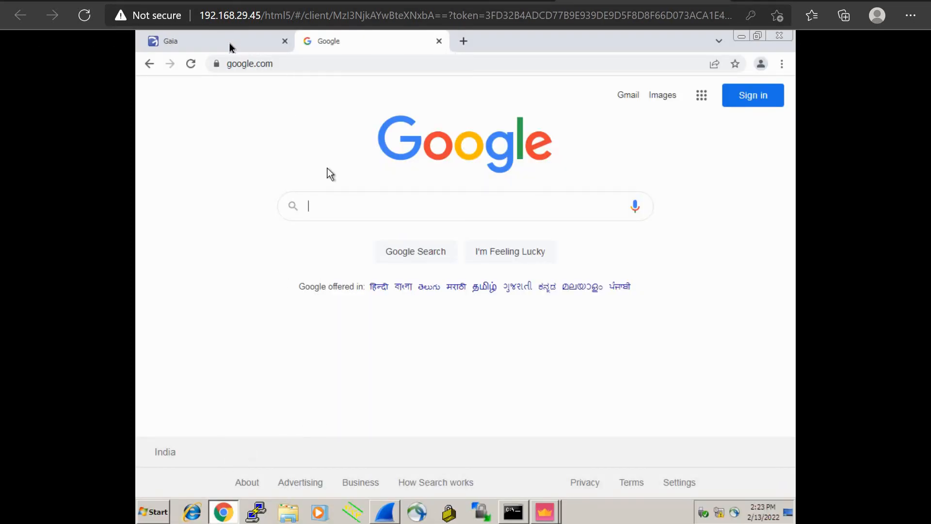
View Gaia's IPv4 Static Routes with the default route via 192.168.137.2, then switch to EVE-NG.
left_click(228, 42)
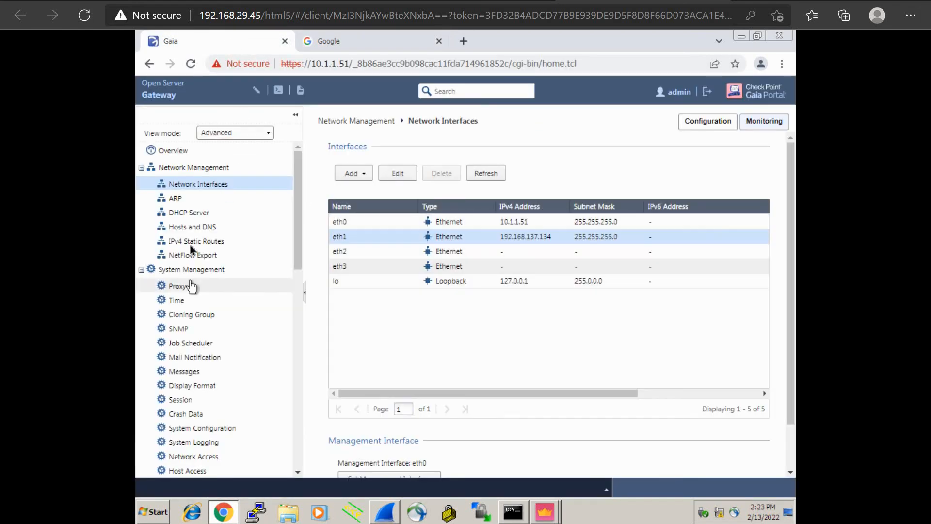
left_click(190, 242)
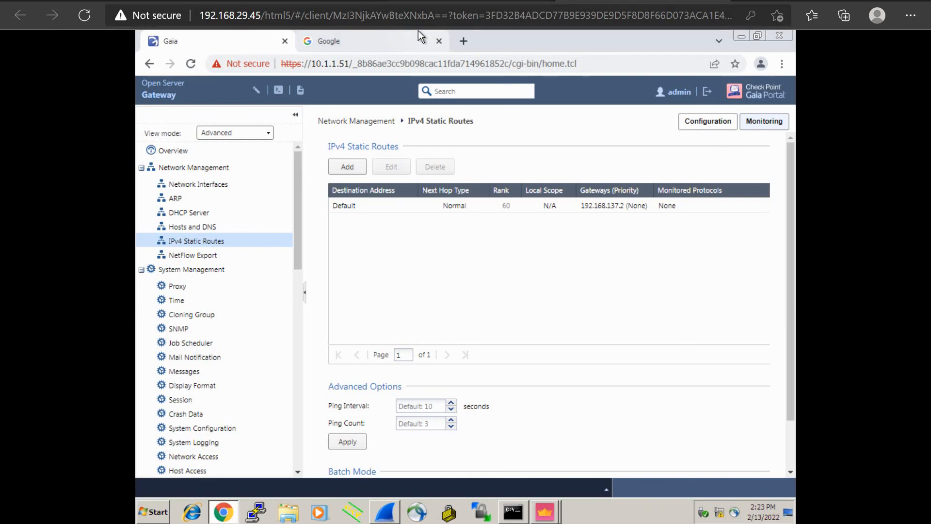
left_click(121, 1)
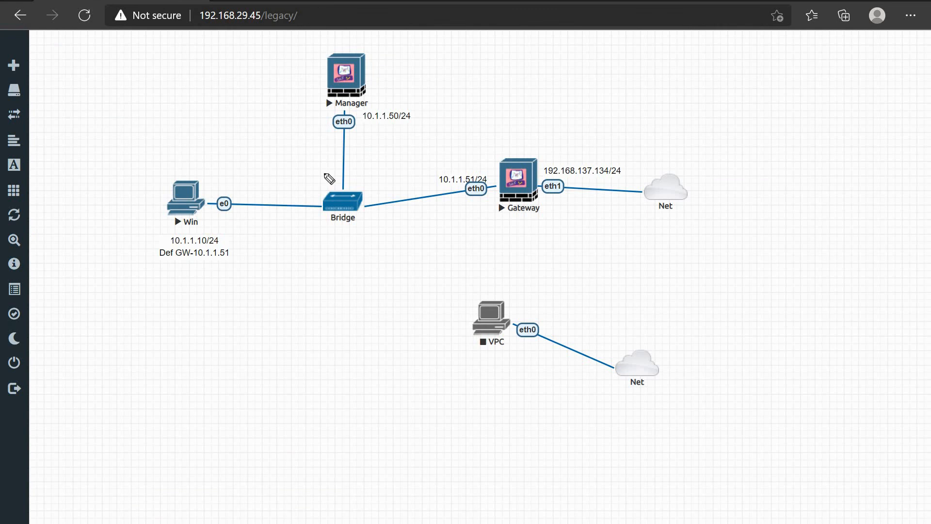
Handwrite and circle next hop 192.168.137.2 beside Gateway, then erase it and exit pen mode.
mouse_move(545, 223)
left_mouse_down()
mouse_move(614, 223)
mouse_move(614, 234)
mouse_move(649, 241)
left_mouse_up()
mouse_move(655, 228)
left_mouse_down()
mouse_move(685, 245)
mouse_move(712, 228)
mouse_move(728, 238)
left_mouse_up()
left_click_drag(732, 225, 736, 239)
mouse_move(746, 227)
left_mouse_down()
mouse_move(752, 224)
mouse_move(750, 240)
mouse_move(773, 227)
mouse_move(768, 240)
left_mouse_up()
left_click_drag(777, 234, 815, 239)
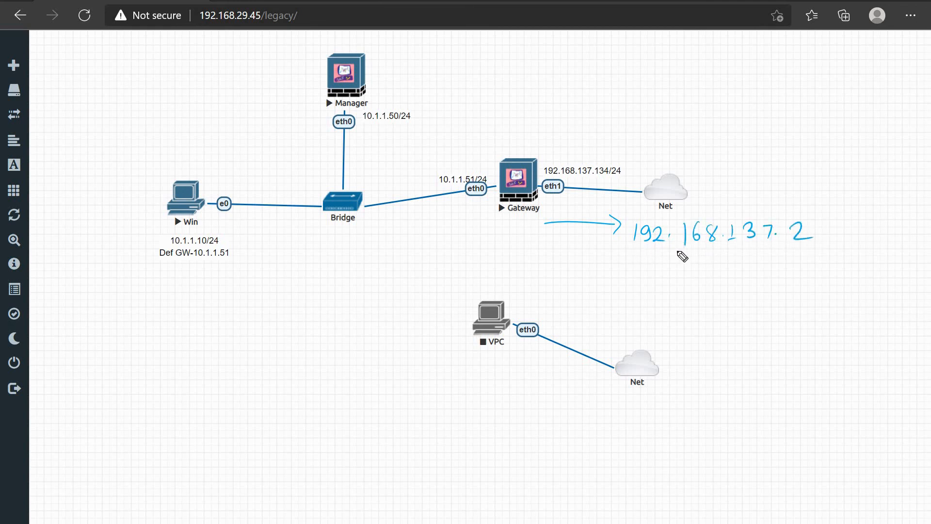
mouse_move(624, 250)
left_mouse_down()
mouse_move(738, 251)
mouse_move(821, 219)
left_mouse_up()
left_click_drag(641, 222, 628, 248)
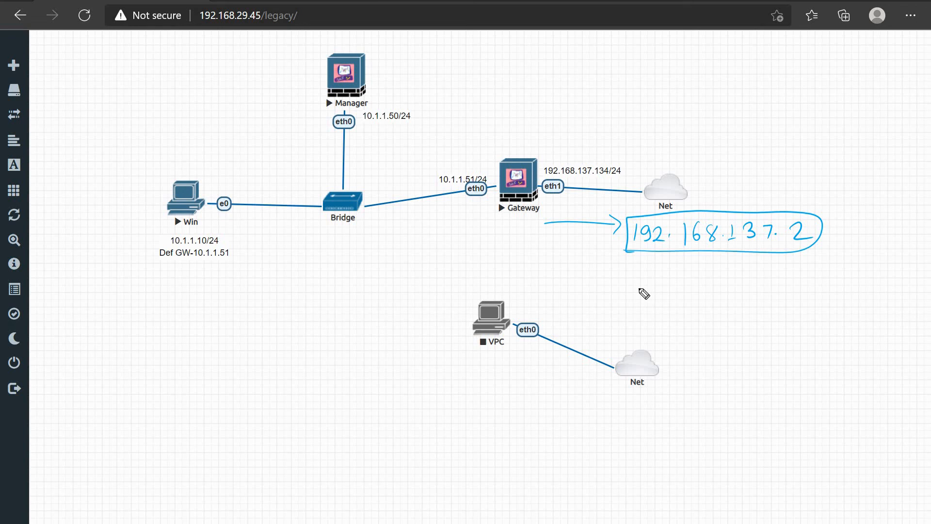
key("e")
key("Escape")
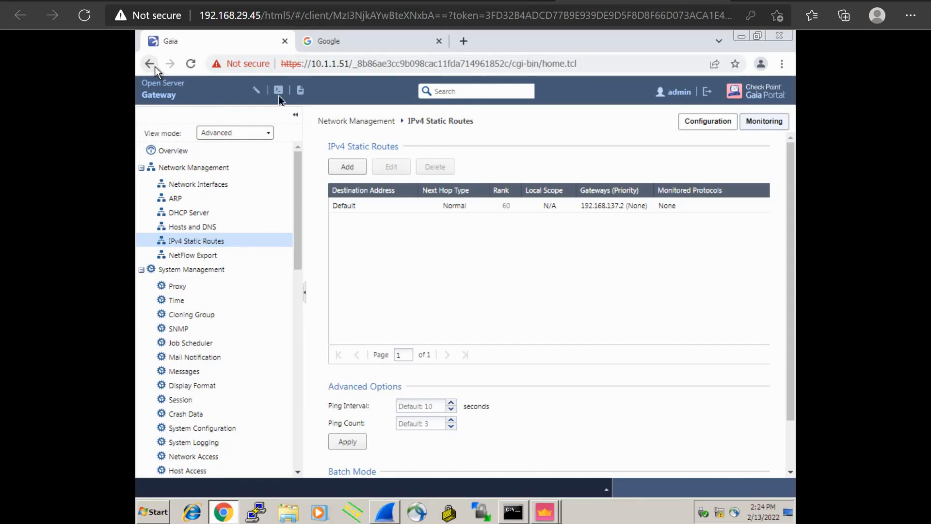
Bring SmartConsole forward and open the Access Control policy rule base.
left_click(543, 515)
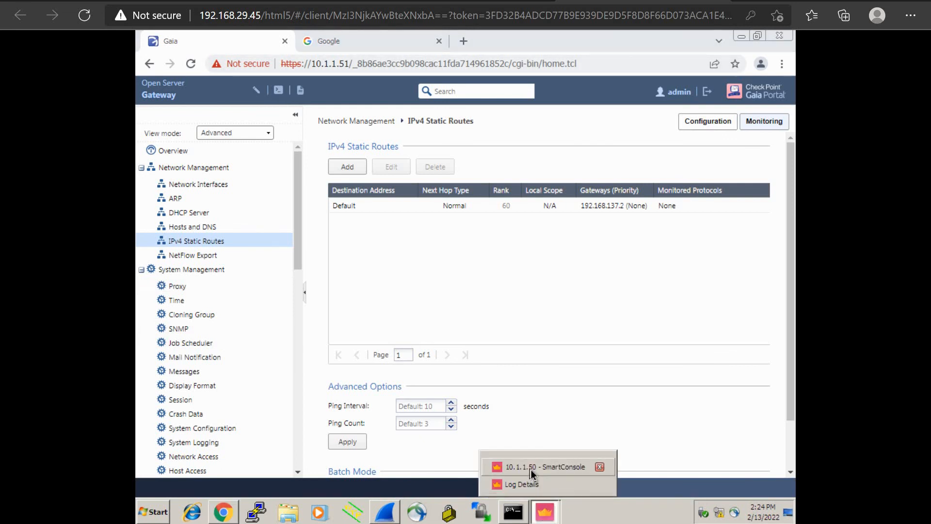
left_click(530, 469)
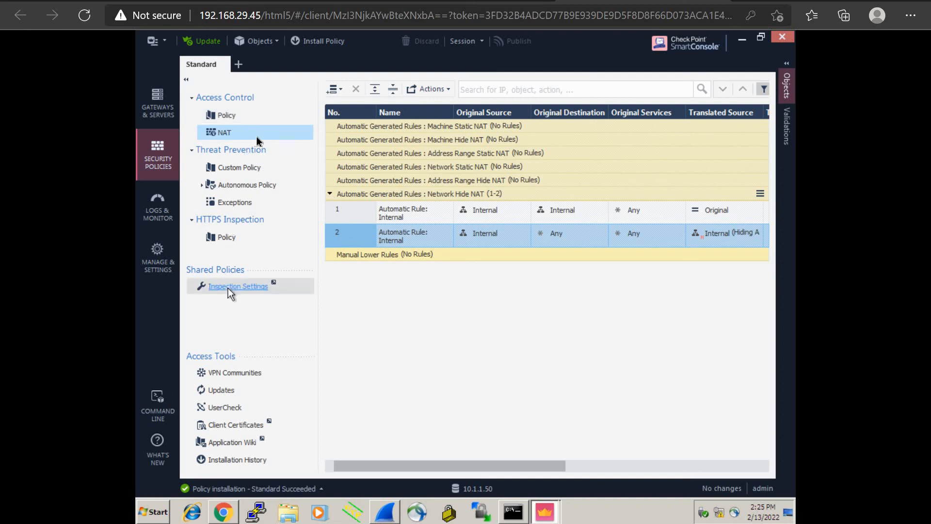
left_click(235, 119)
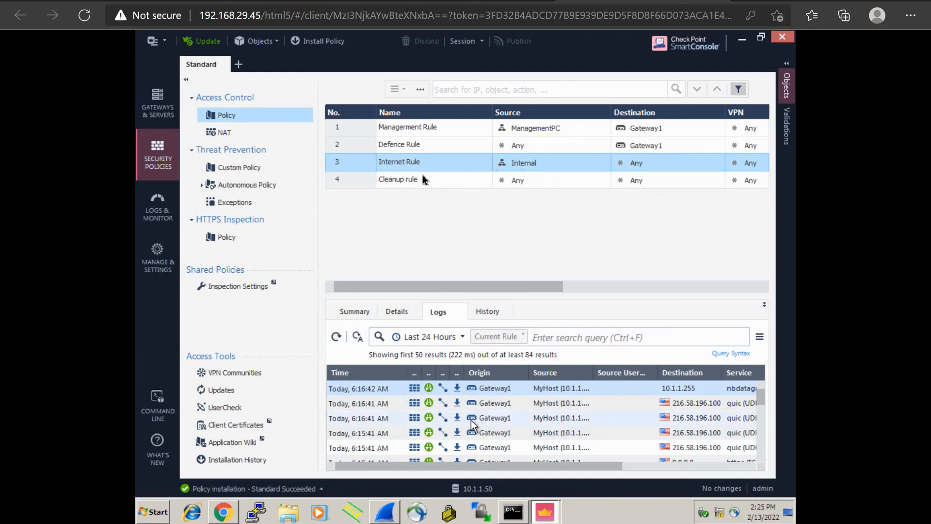
Select the Defence and Cleanup rules and refresh the Cleanup rule's logs.
left_click(438, 150)
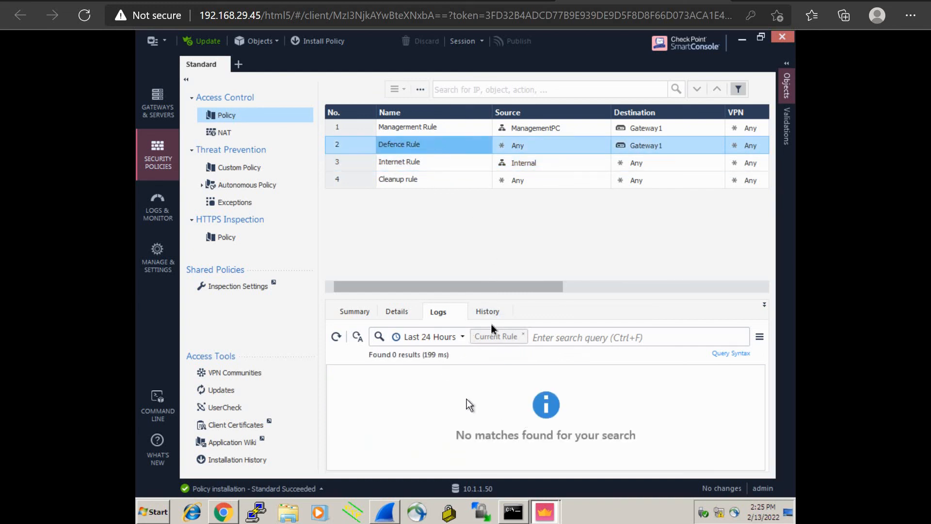
left_click(449, 180)
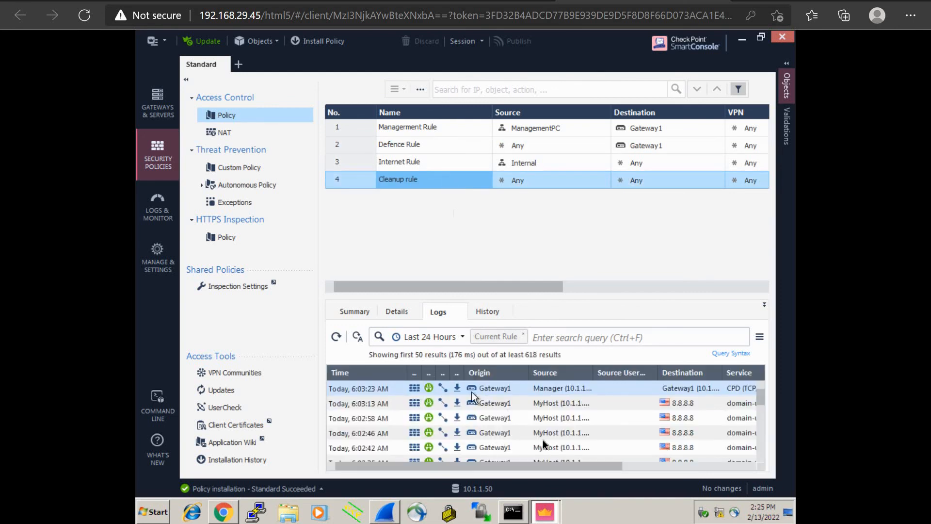
left_click_drag(546, 468, 435, 464)
left_click(336, 339)
mouse_move(529, 464)
left_mouse_down()
mouse_move(631, 471)
mouse_move(527, 463)
left_mouse_up()
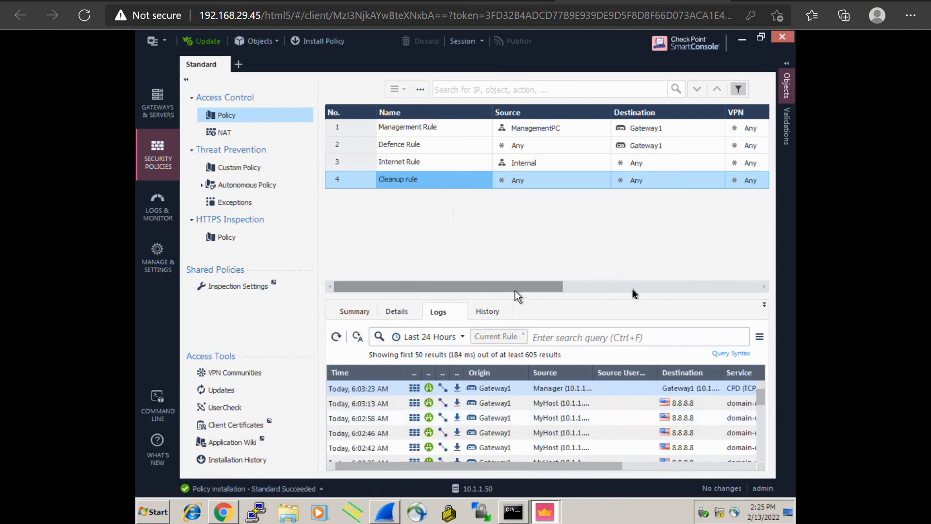
left_click_drag(514, 283, 649, 287)
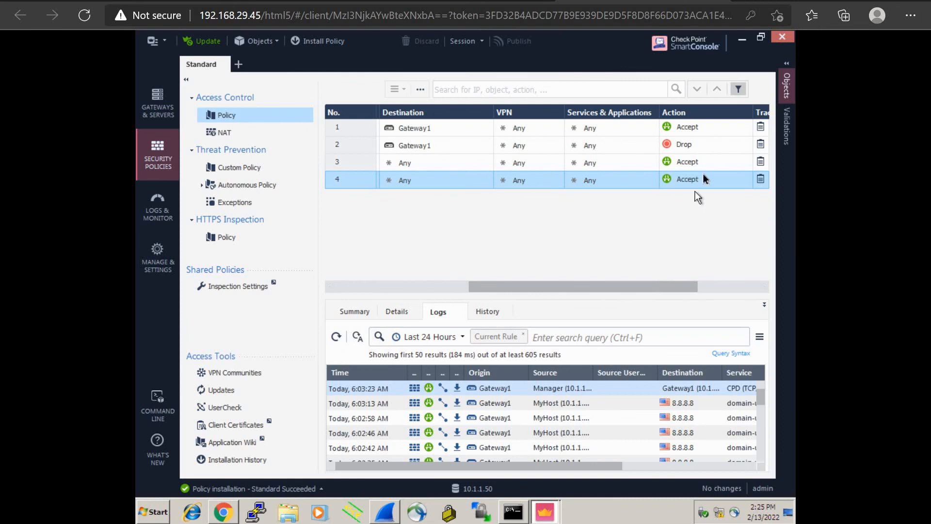
Change rule 4 (Cleanup) action to Drop, then publish and install the Standard policy on Gateway1.
left_click(748, 177)
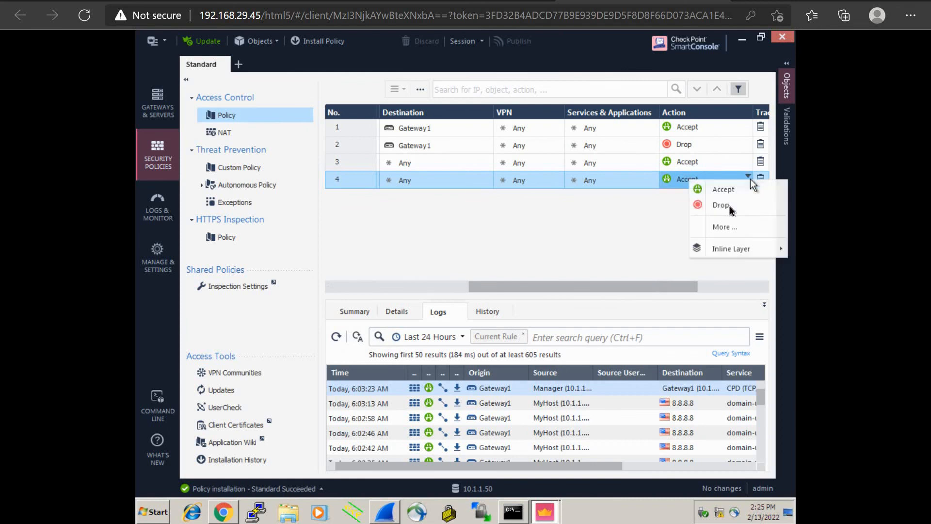
left_click(729, 205)
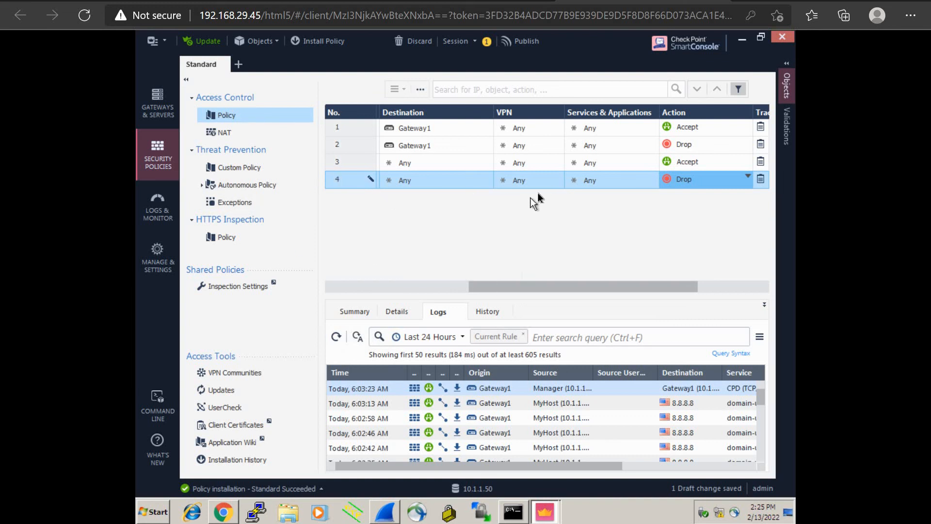
left_click(320, 43)
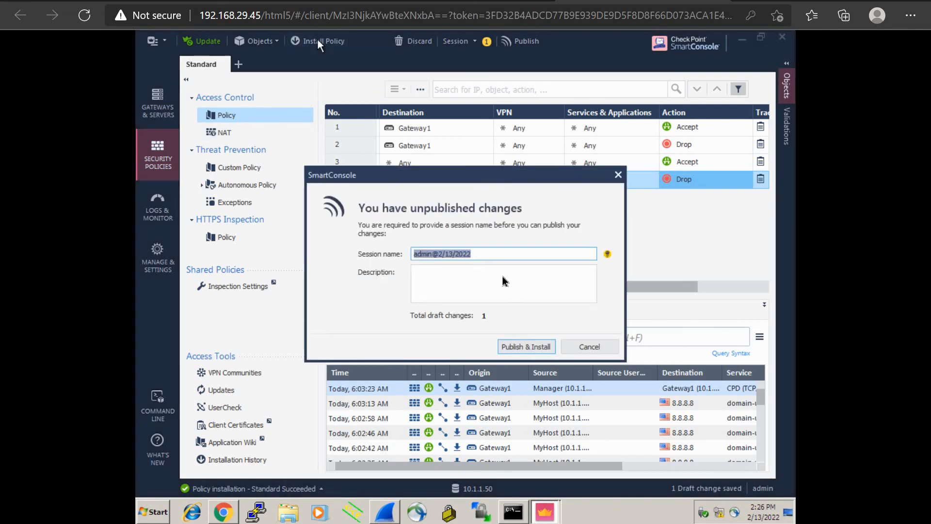
left_click(526, 350)
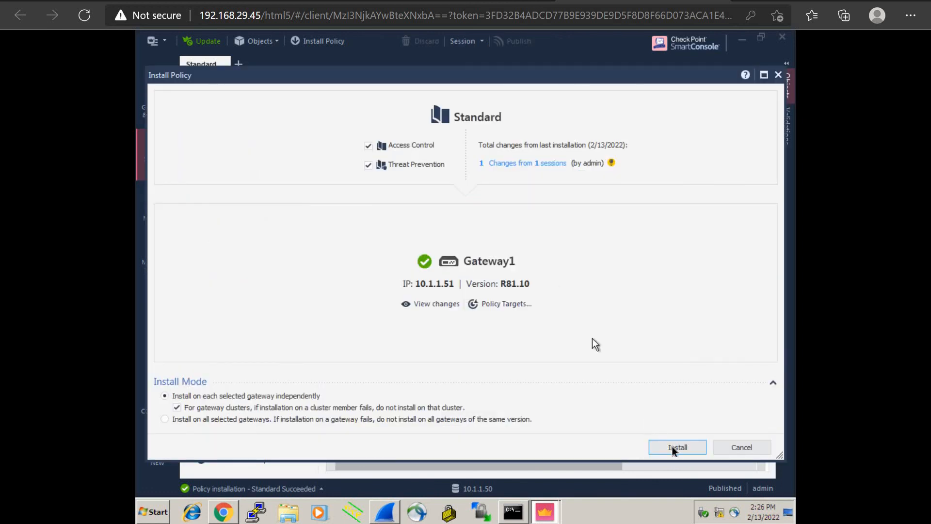
left_click(674, 448)
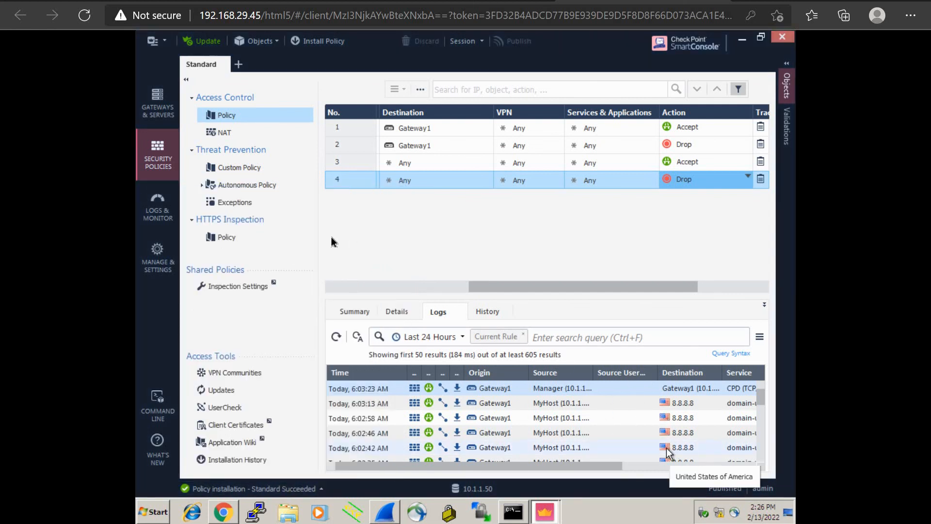
Refresh the Cleanup rule's logs after the policy installation.
left_click(337, 338)
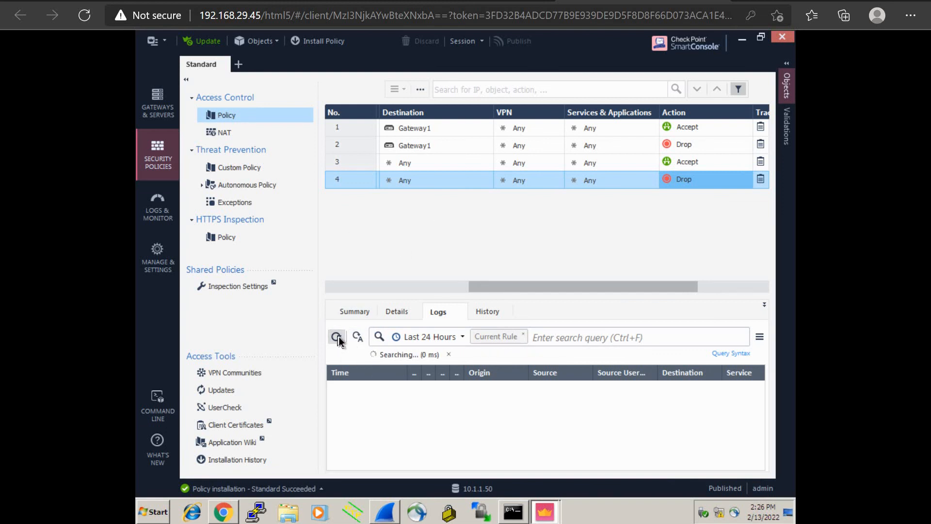
left_click(358, 185)
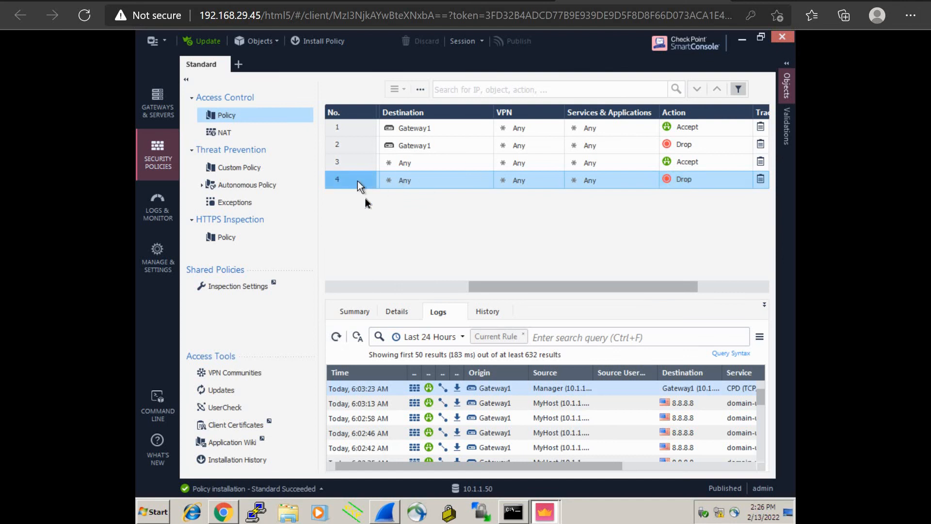
left_click(336, 338)
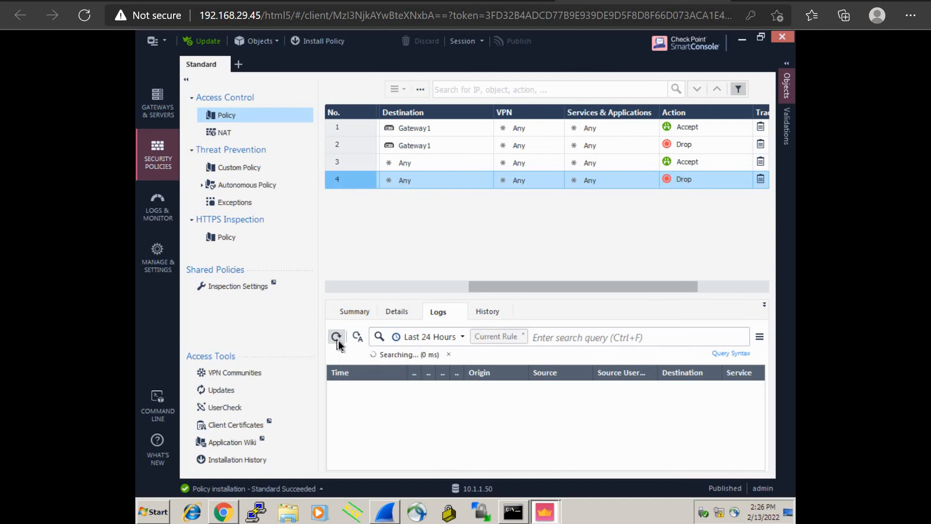
Scroll the log table and widen the Destination column to show full addresses.
left_click_drag(508, 470, 594, 457)
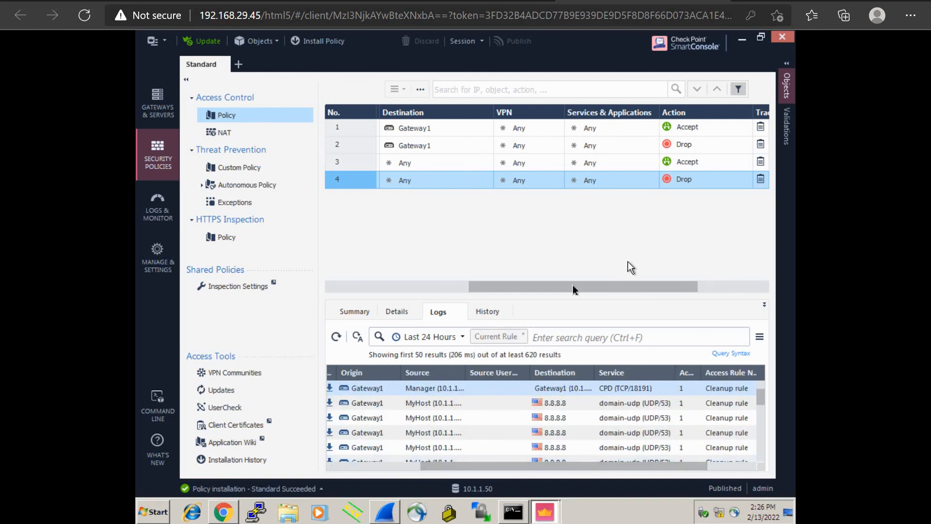
left_click_drag(612, 288, 457, 299)
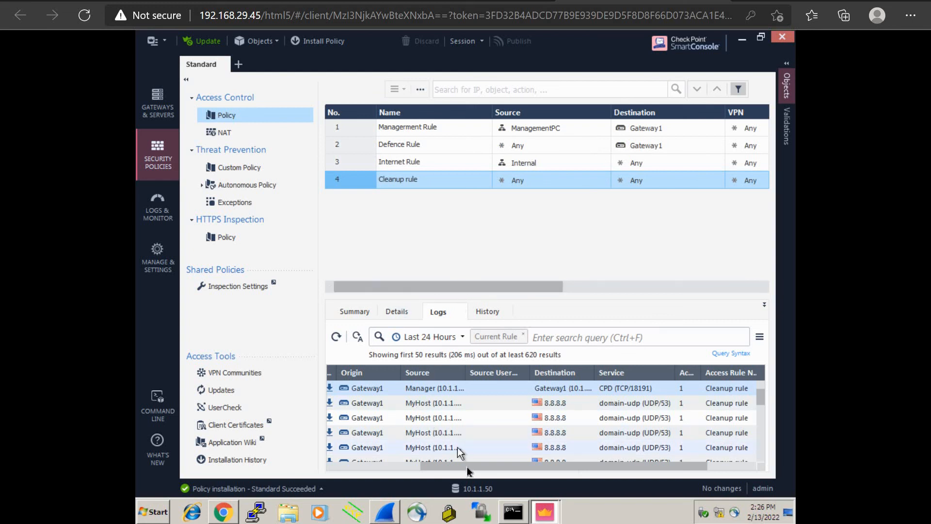
left_click_drag(465, 464, 354, 464)
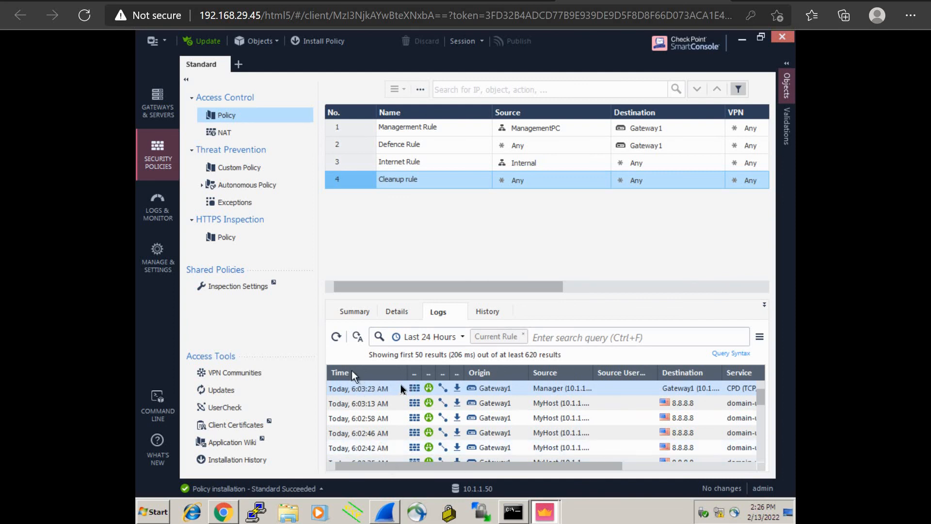
left_click_drag(525, 466, 575, 461)
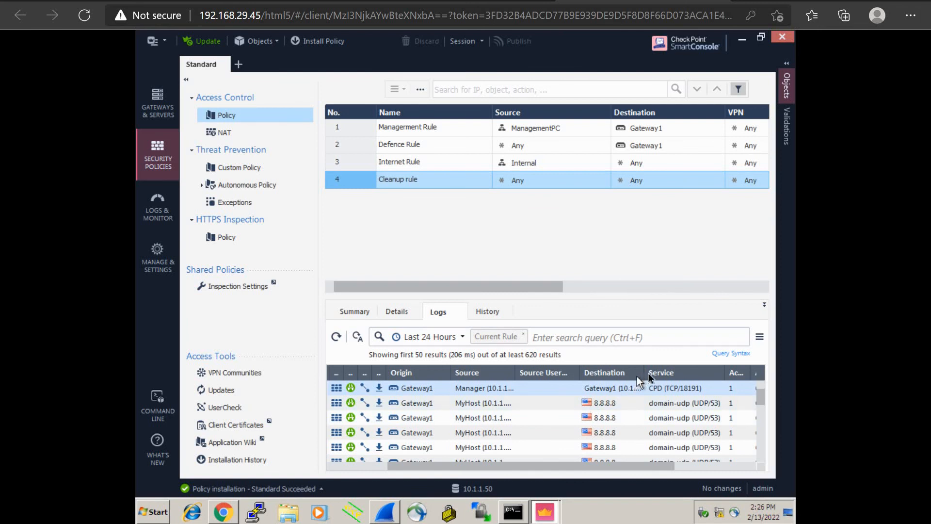
left_click_drag(646, 373, 674, 369)
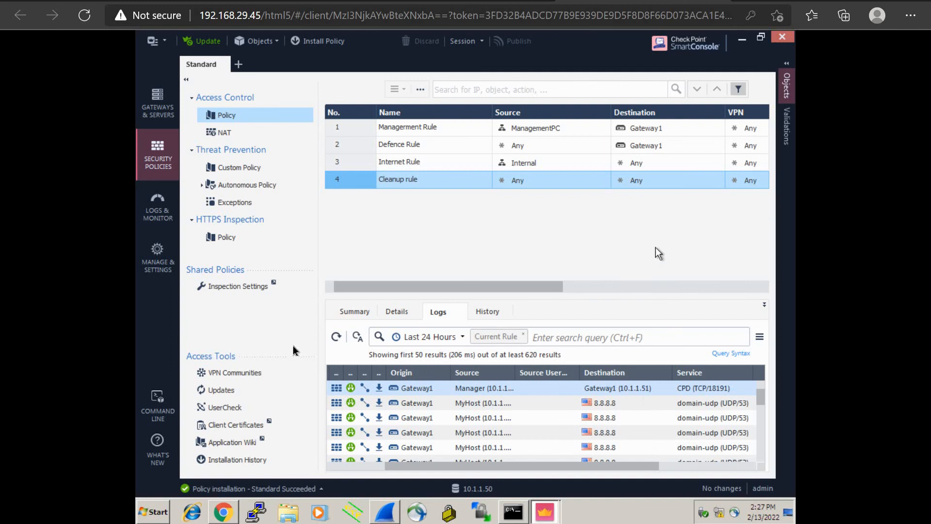
Refresh the full, unfiltered traffic log list (858+ results), then go to Manage & Settings.
left_click(170, 220)
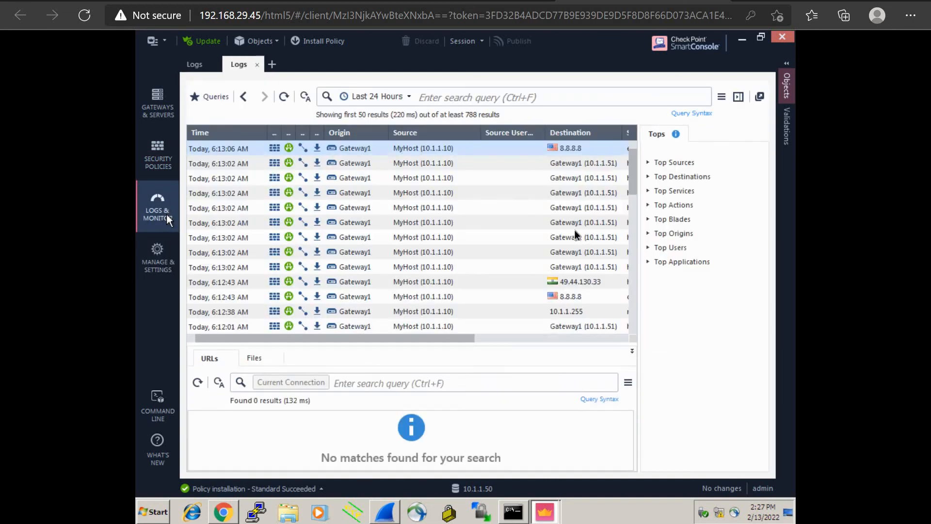
left_click(284, 97)
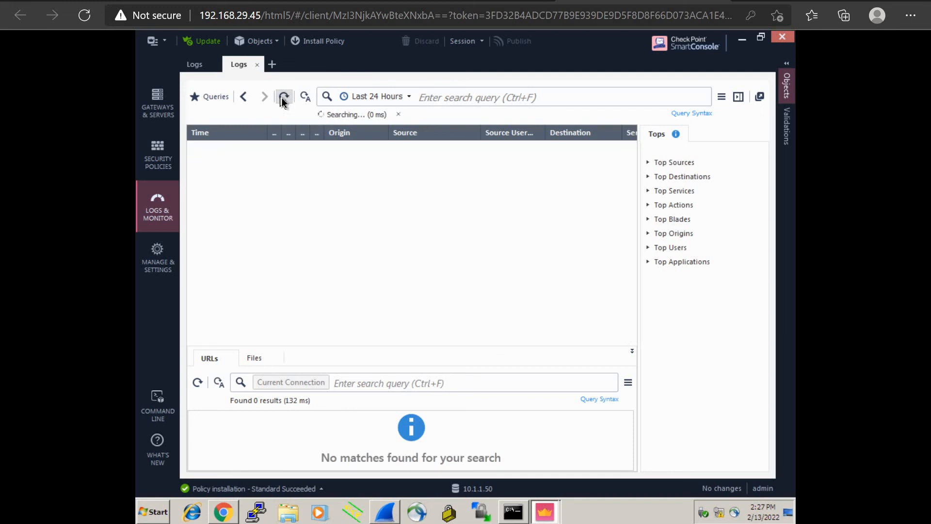
left_click_drag(392, 339, 288, 332)
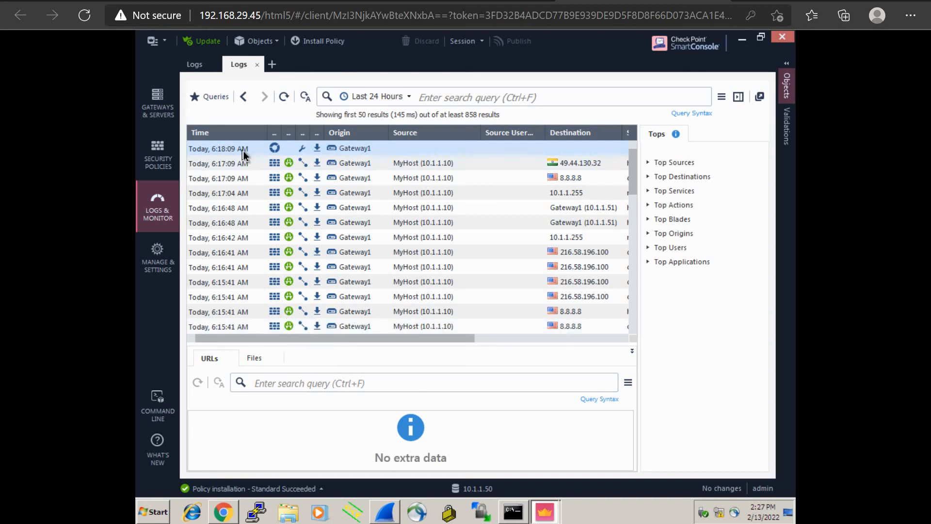
left_click(166, 255)
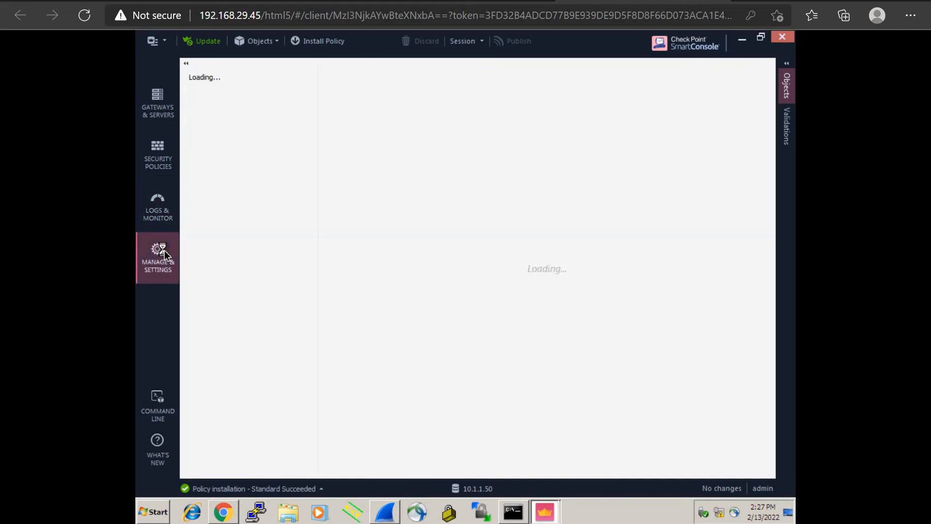